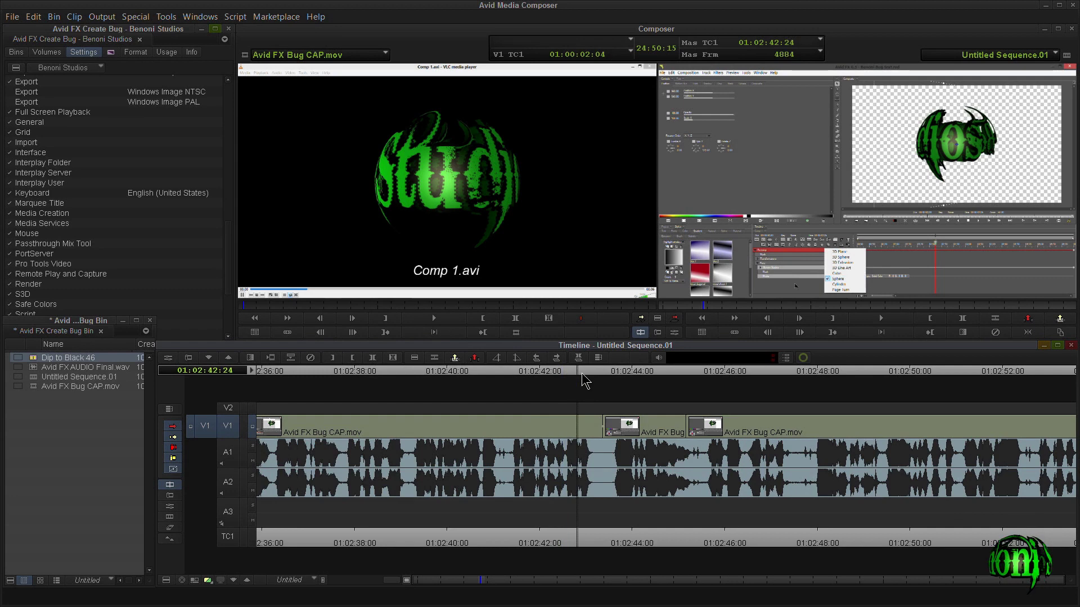
# - Play and scrub the sequence between about 01:02:41 and 01:02:45 to examine the V1 cuts against the audio waveforms
pyautogui.click(585, 383)
pyautogui.moveTo(581, 383); pyautogui.dragTo(513, 388)
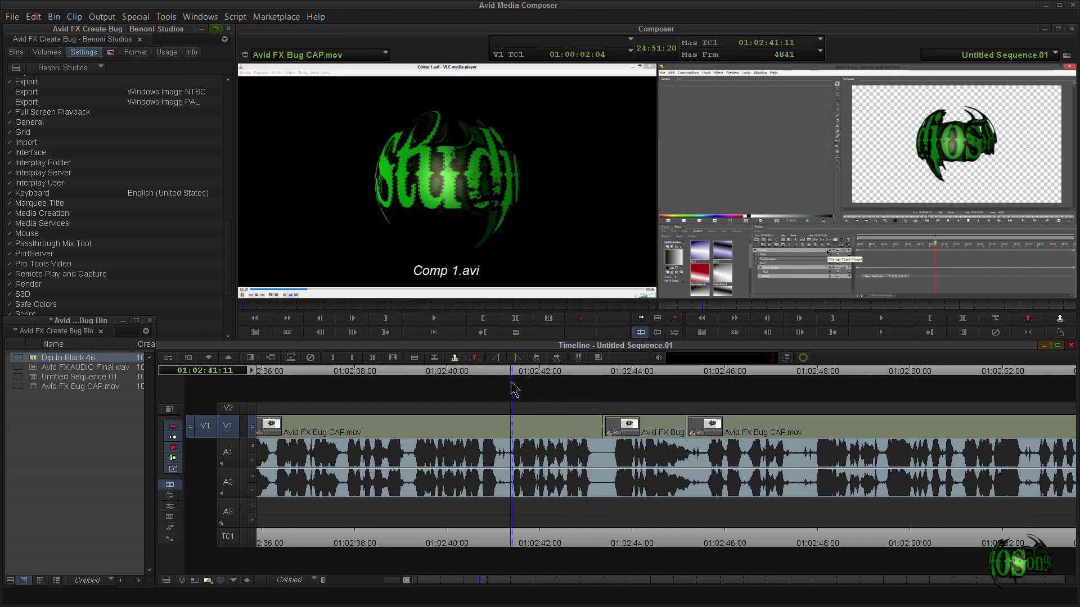
pyautogui.press('space')
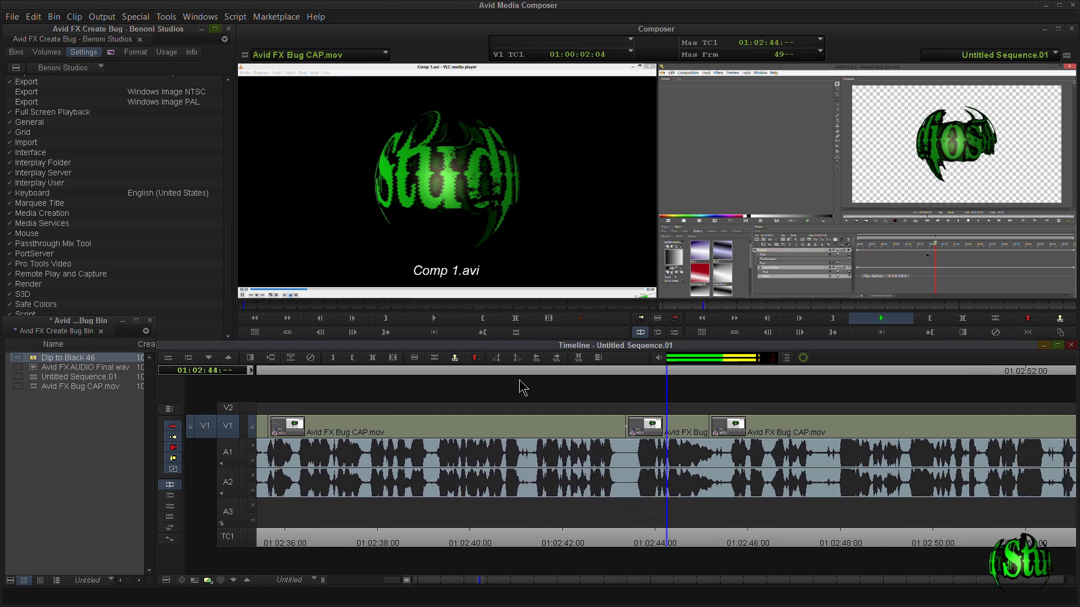
pyautogui.press('space')
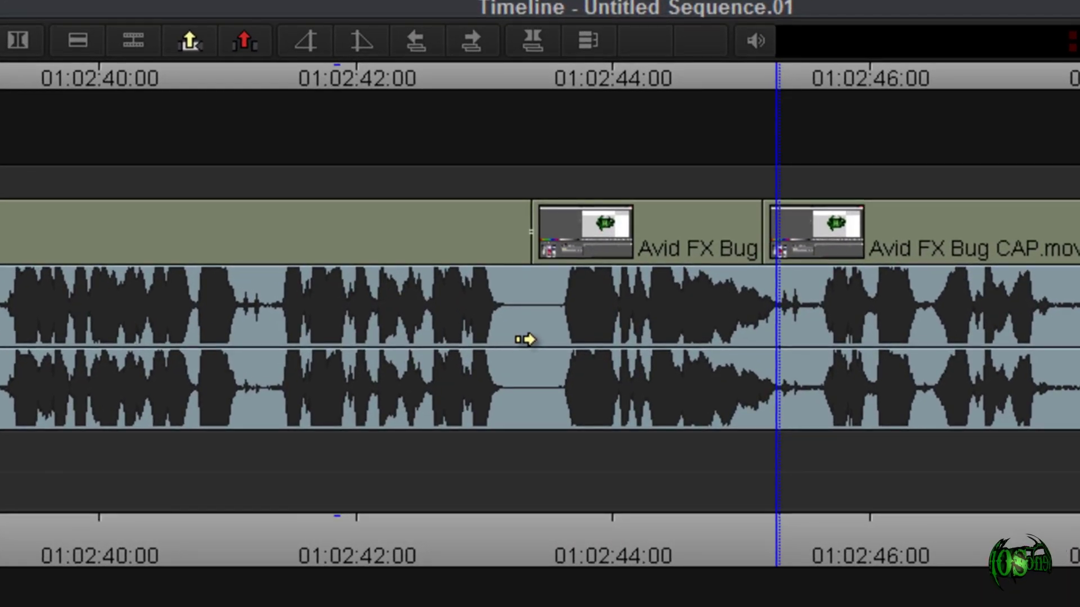
pyautogui.moveTo(788, 92); pyautogui.dragTo(542, 124)
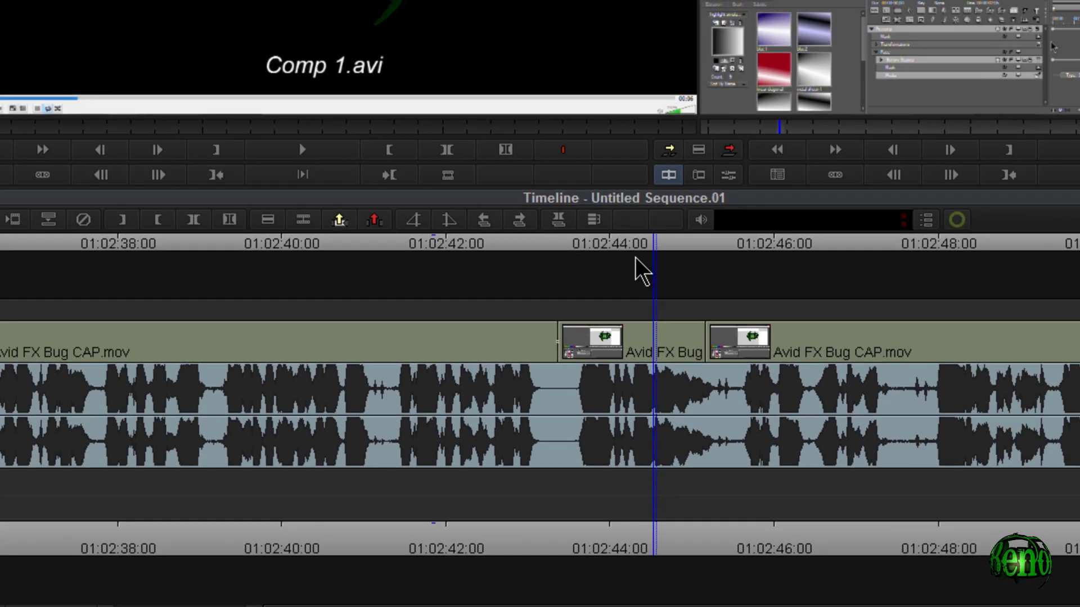
pyautogui.moveTo(580, 382); pyautogui.dragTo(576, 383)
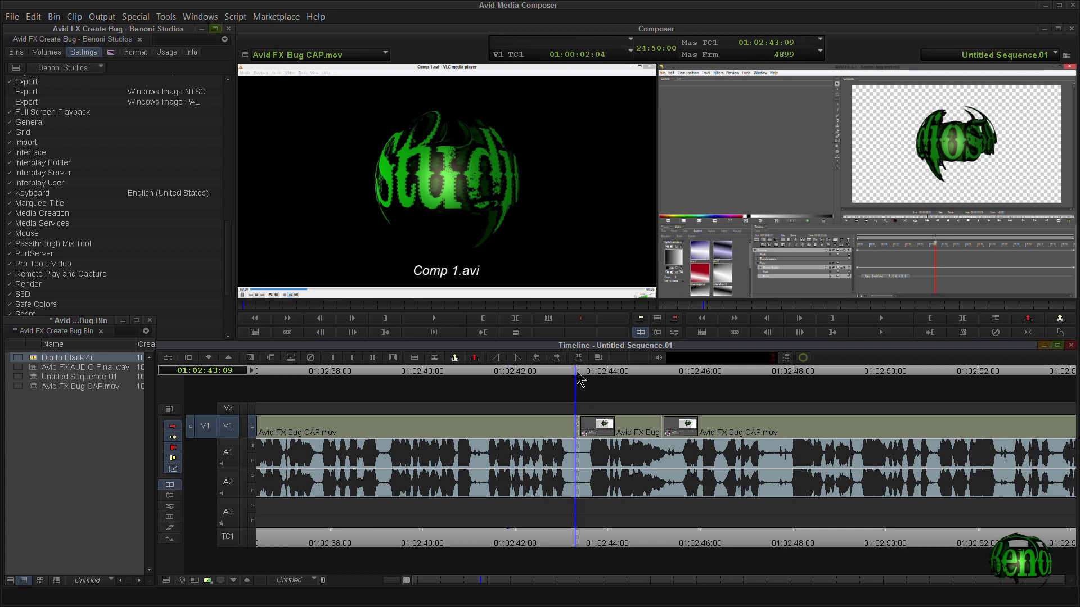
pyautogui.click(508, 378)
pyautogui.moveTo(508, 378); pyautogui.dragTo(489, 378)
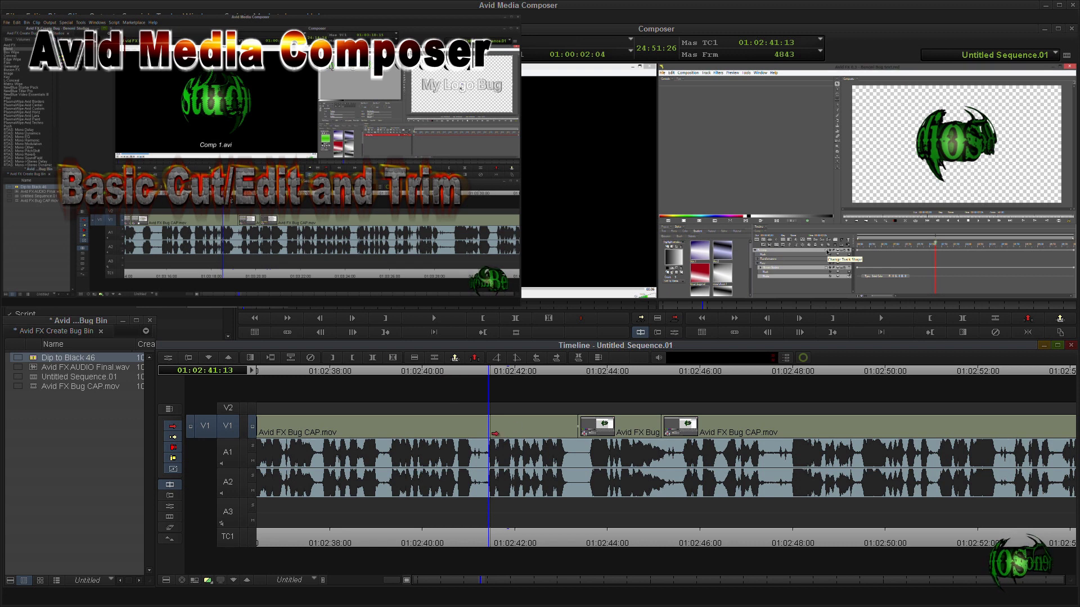
# - Try splitting the V1 clip at 01:02:41:07 and trimming the start of the new segment
pyautogui.moveTo(491, 382); pyautogui.dragTo(482, 379)
pyautogui.press('h')
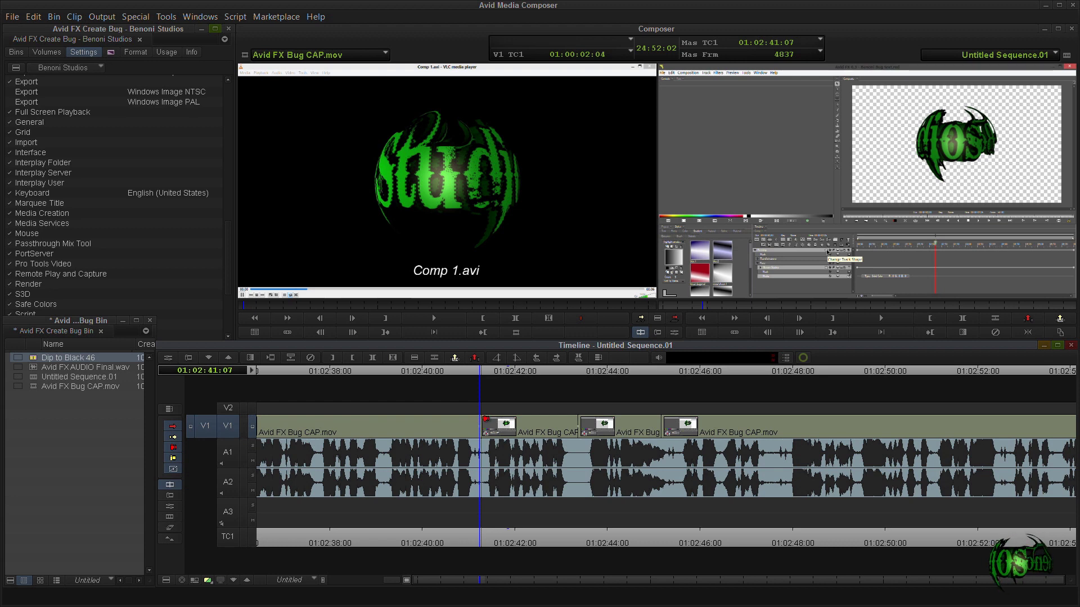
pyautogui.press('u')
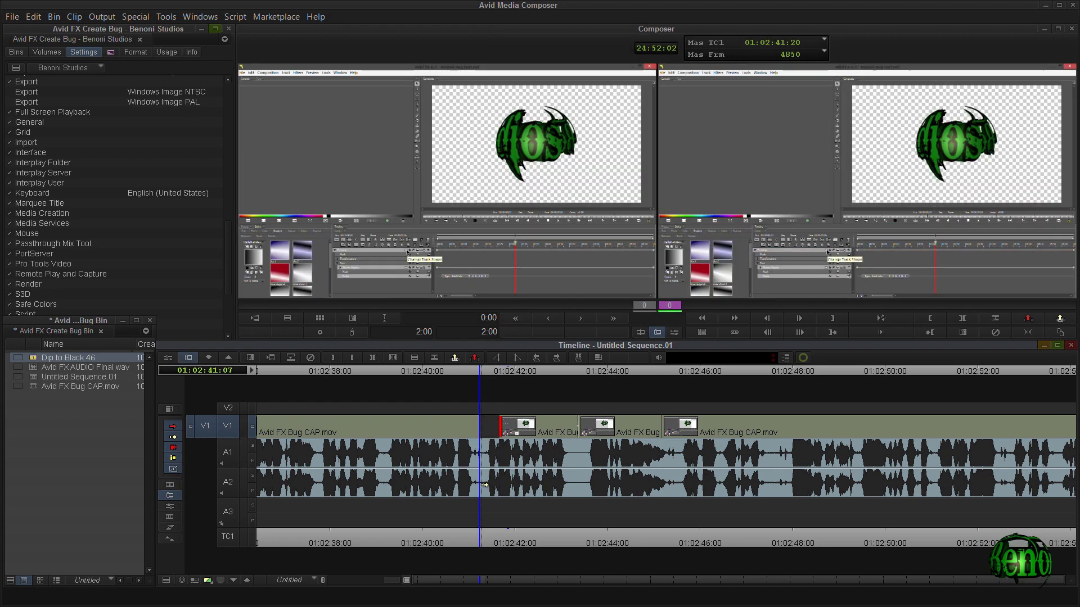
pyautogui.press('m')
pyautogui.press('u')
# - Review the audio around 01:02:42 and park the playhead on the V1 cut at 01:02:43:11
pyautogui.moveTo(485, 375); pyautogui.dragTo(544, 385)
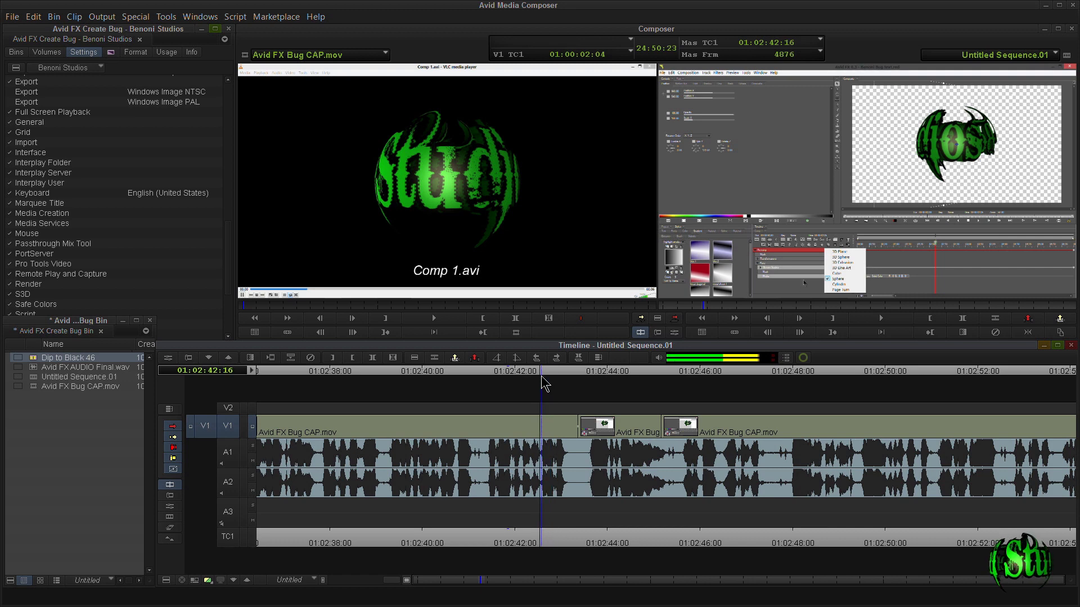
pyautogui.press('space')
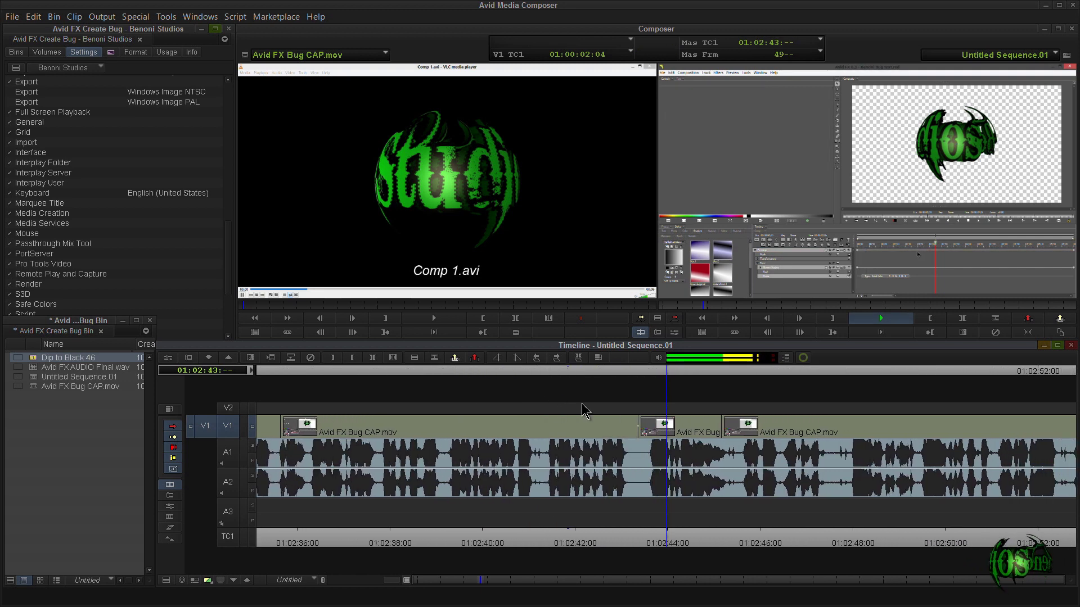
pyautogui.click(601, 374)
pyautogui.moveTo(601, 375); pyautogui.dragTo(606, 376)
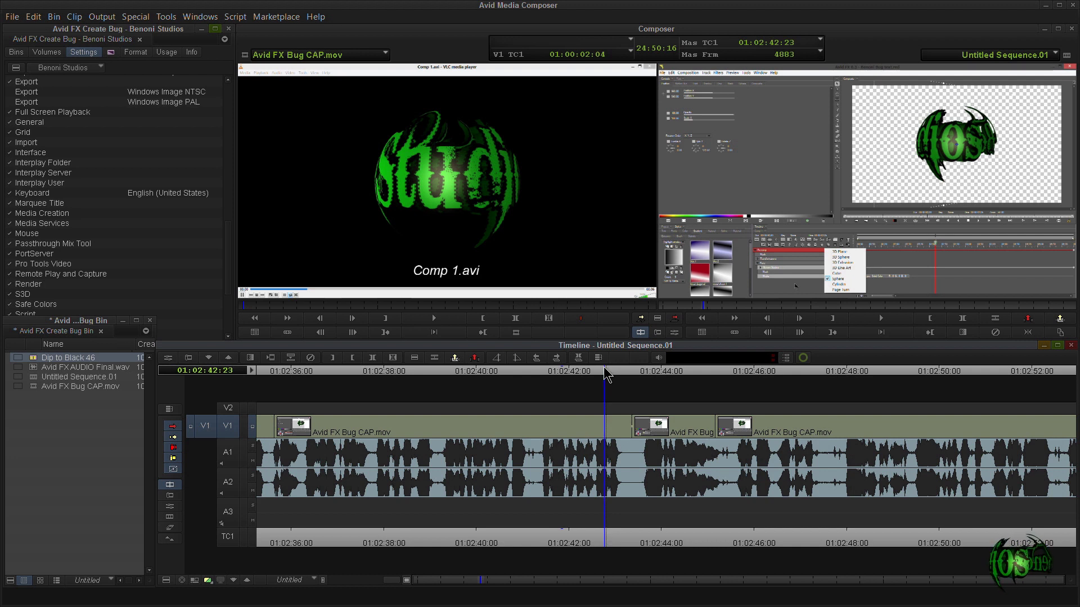
pyautogui.moveTo(607, 376); pyautogui.dragTo(629, 377)
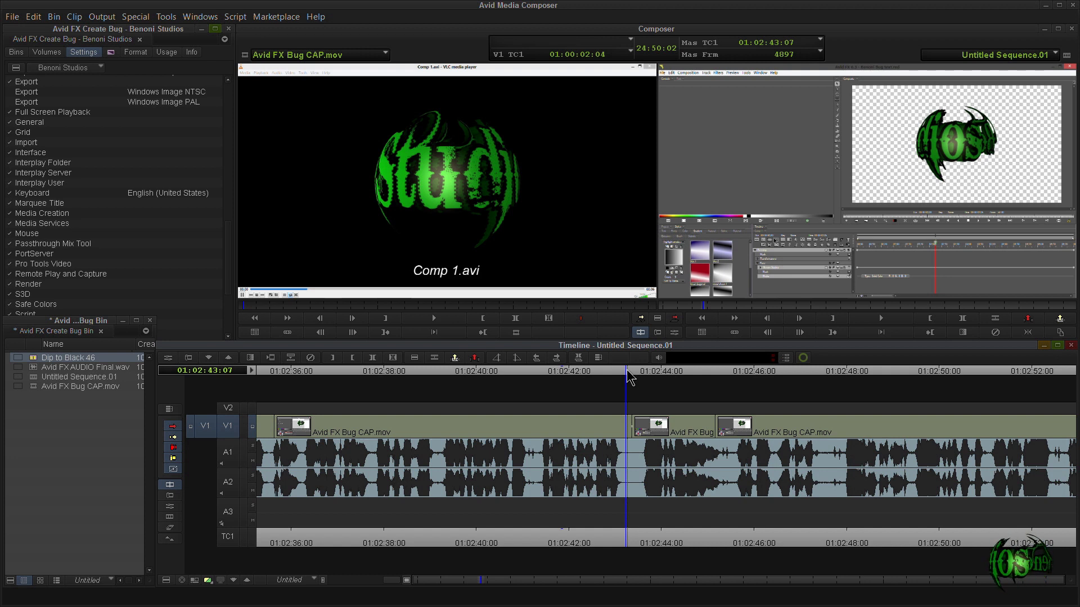
pyautogui.moveTo(628, 371); pyautogui.dragTo(649, 376)
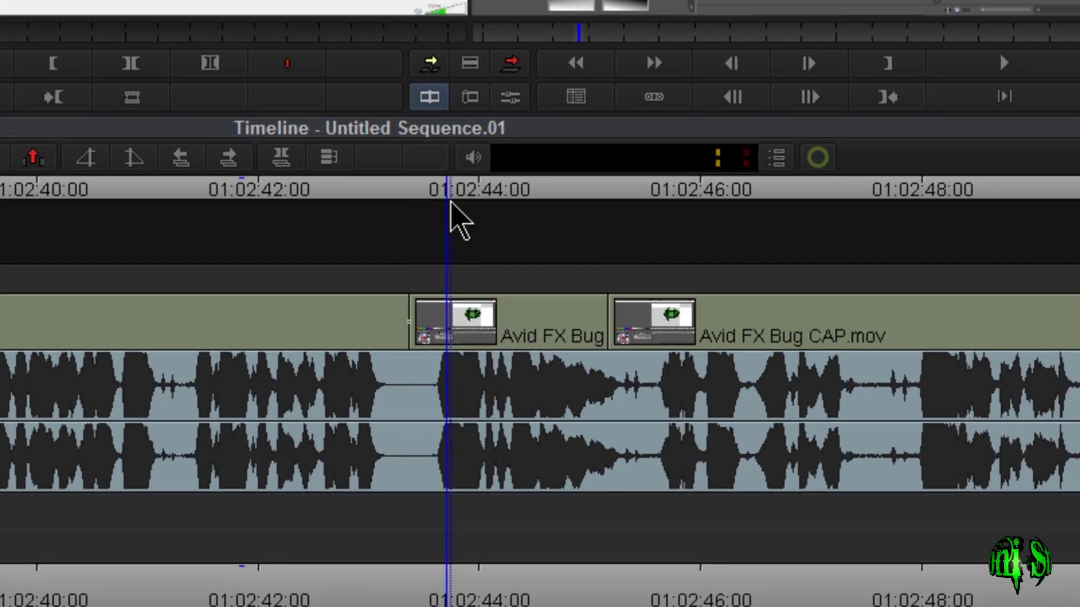
pyautogui.moveTo(450, 203); pyautogui.dragTo(410, 217)
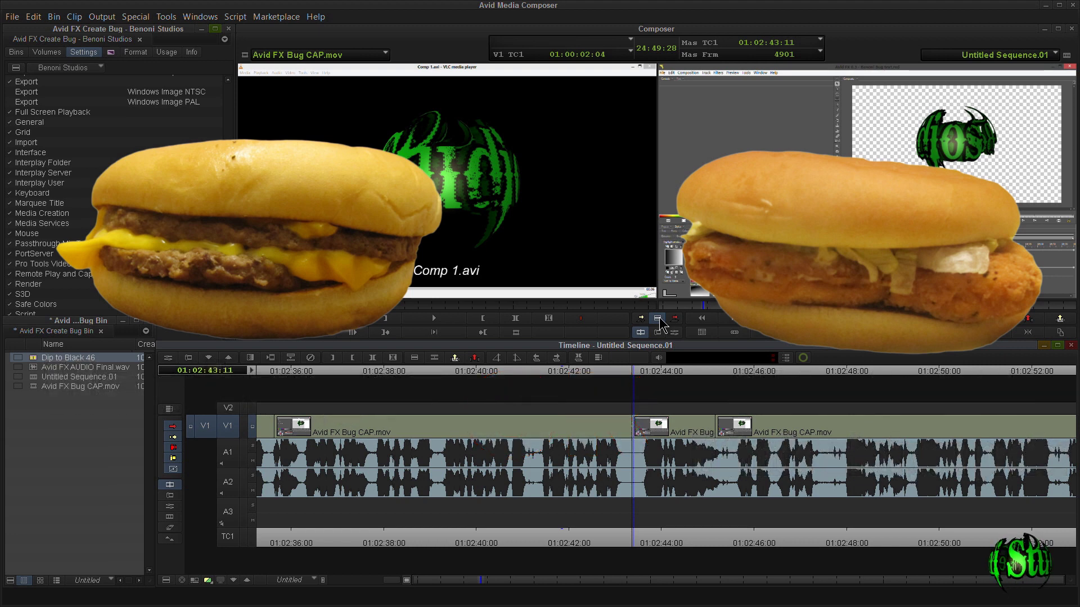
pyautogui.click(657, 318)
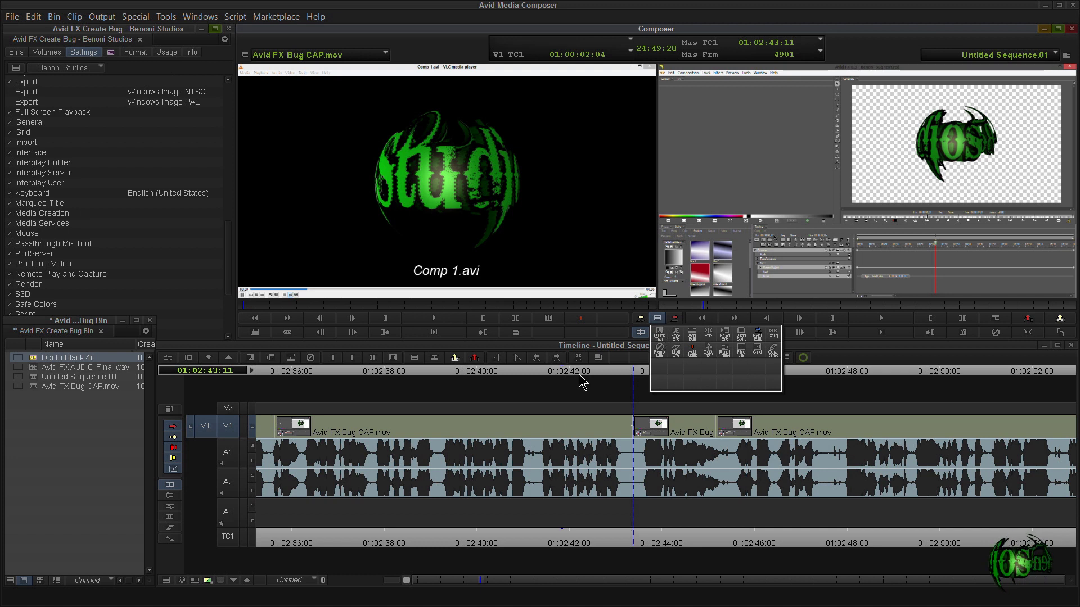
pyautogui.click(562, 390)
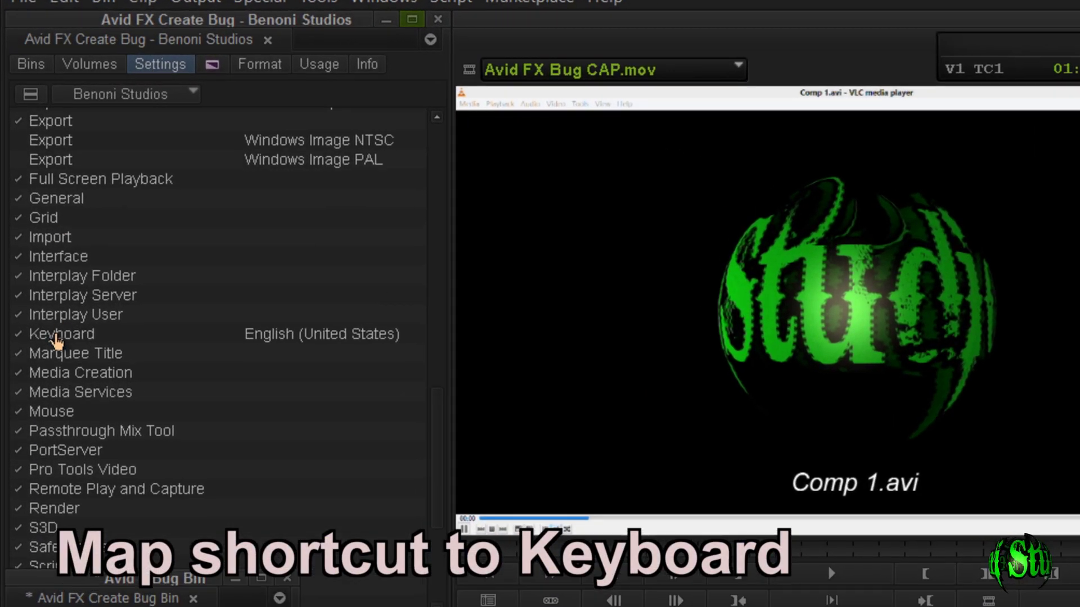
# - Open the Keyboard settings and the Command Palette, and show the palette's FX commands
pyautogui.doubleClick(56, 339)
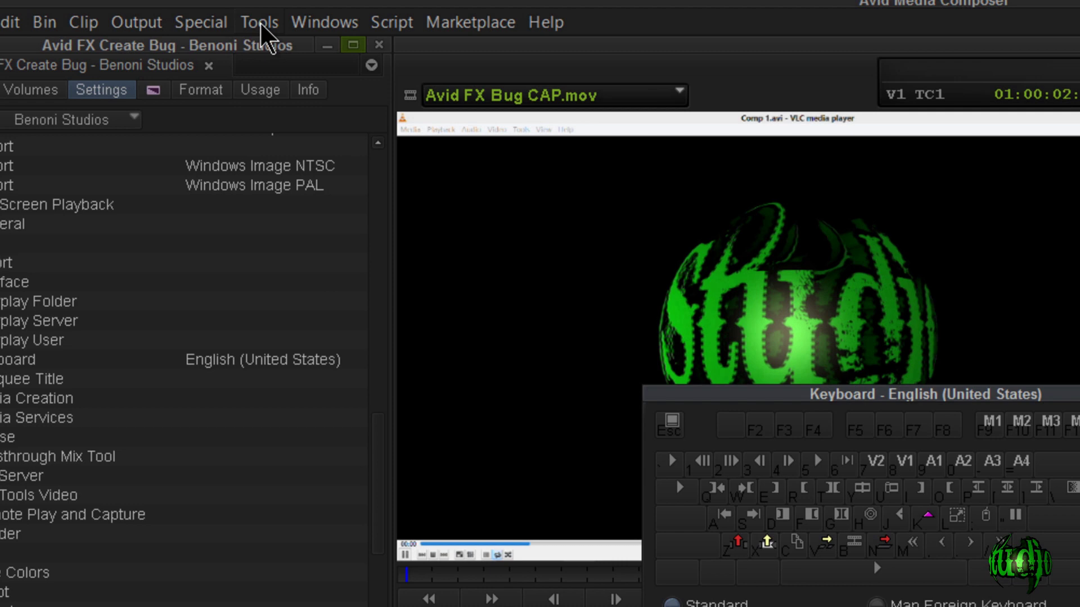
pyautogui.click(283, 34)
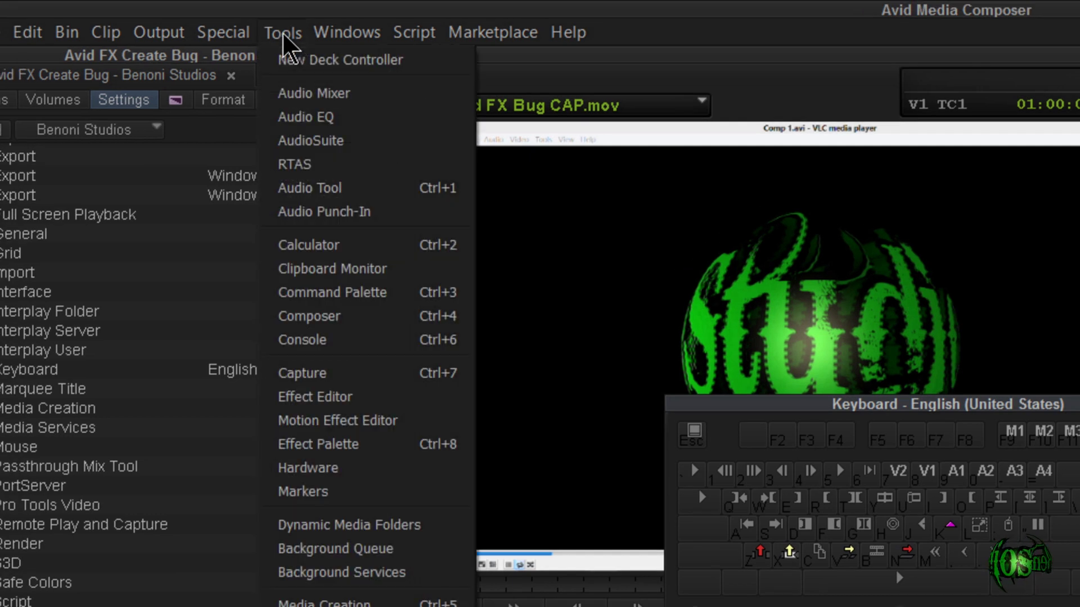
pyautogui.click(365, 294)
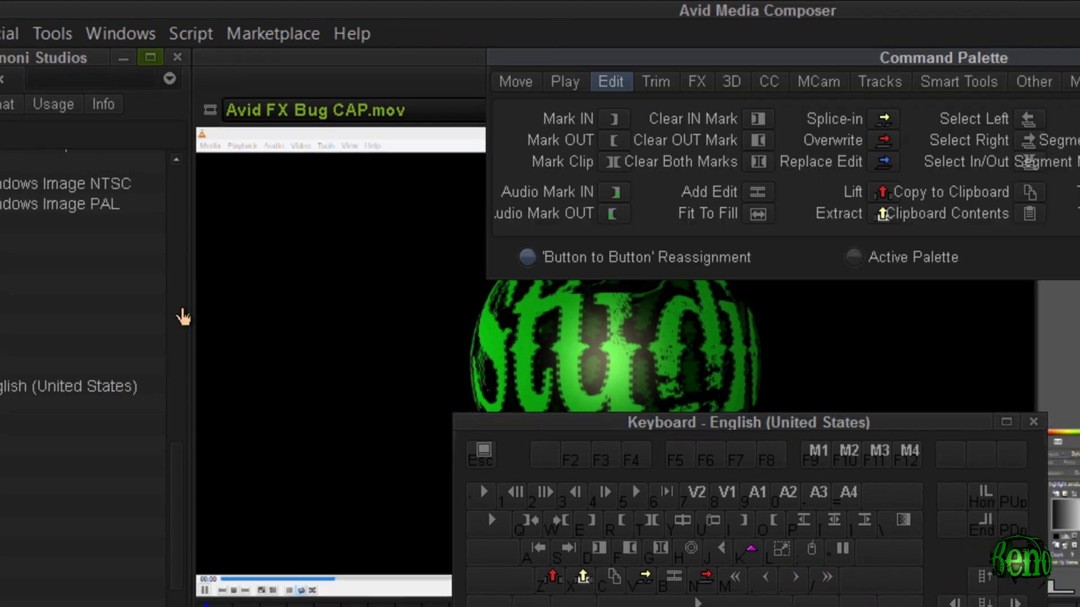
pyautogui.click(616, 85)
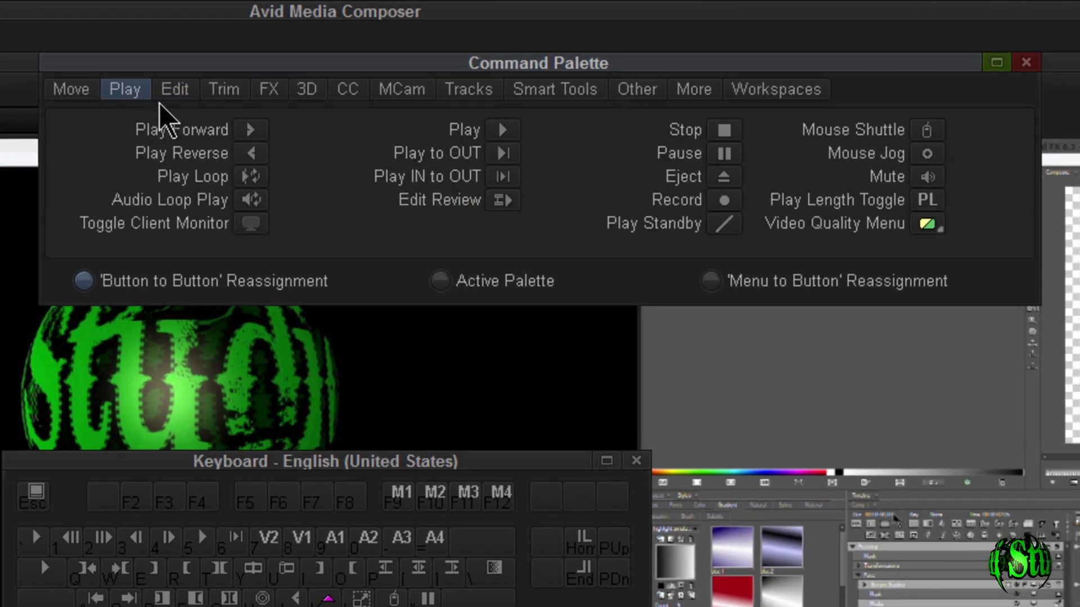
pyautogui.click(83, 93)
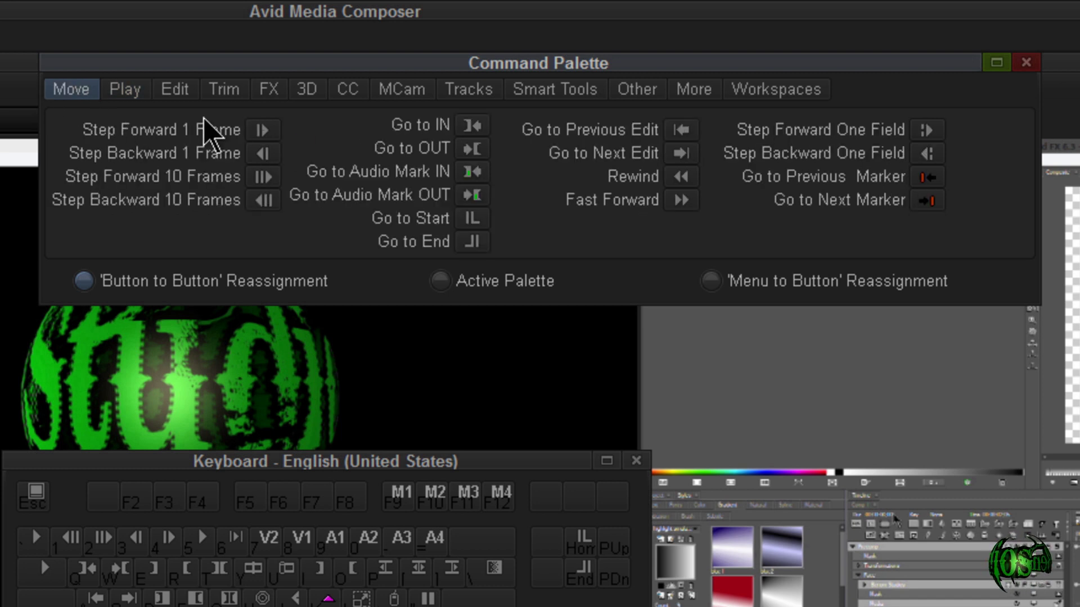
pyautogui.click(231, 94)
pyautogui.click(264, 96)
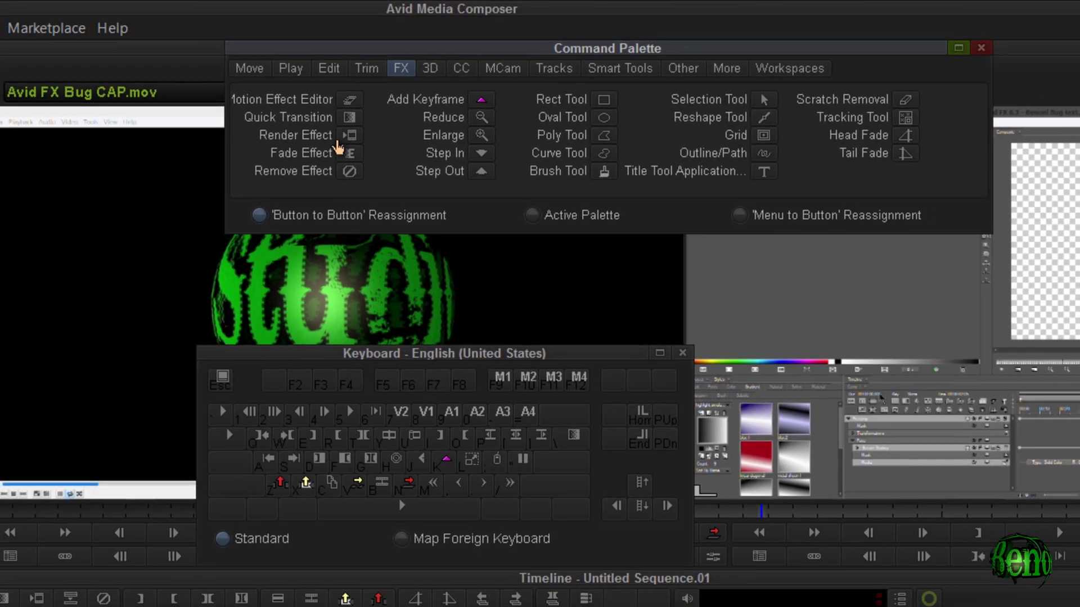
# - Map the Quick Transition command to the backquote key beside the 1 key
pyautogui.moveTo(349, 117); pyautogui.dragTo(346, 157)
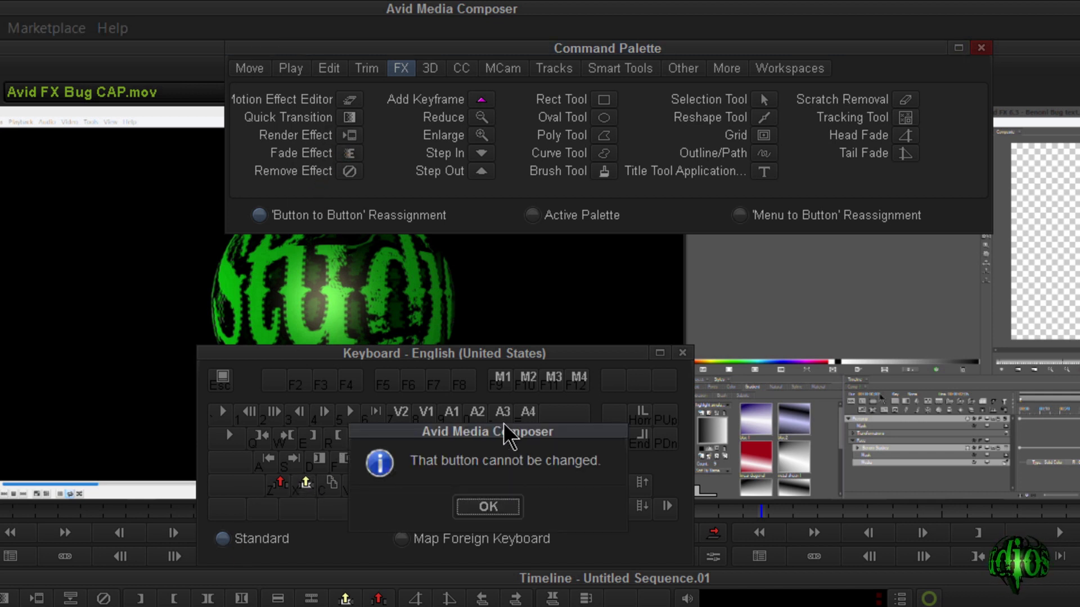
pyautogui.click(487, 506)
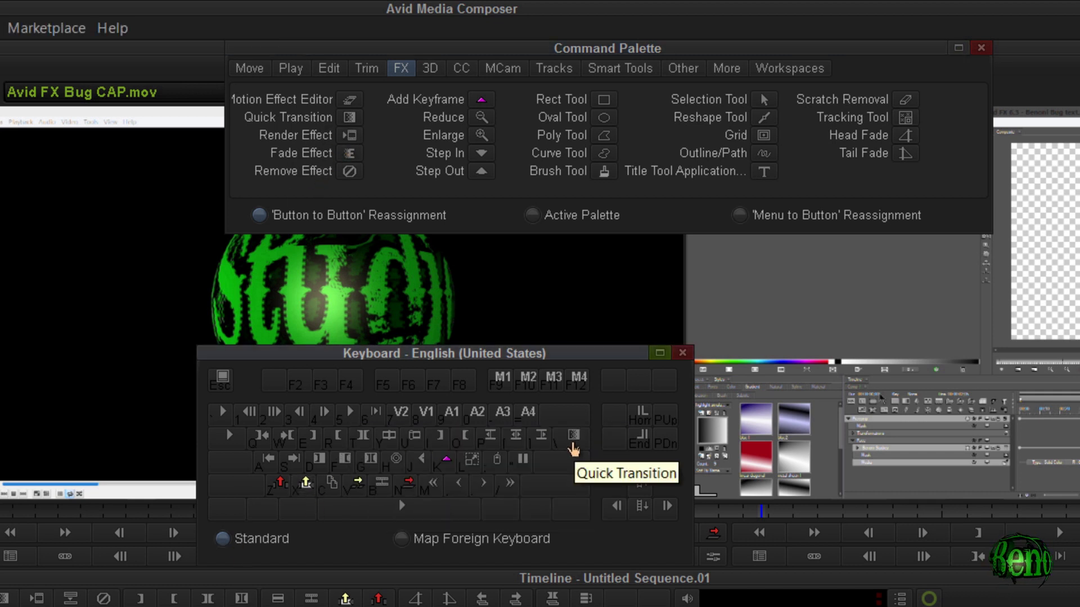
pyautogui.moveTo(349, 120); pyautogui.dragTo(224, 422)
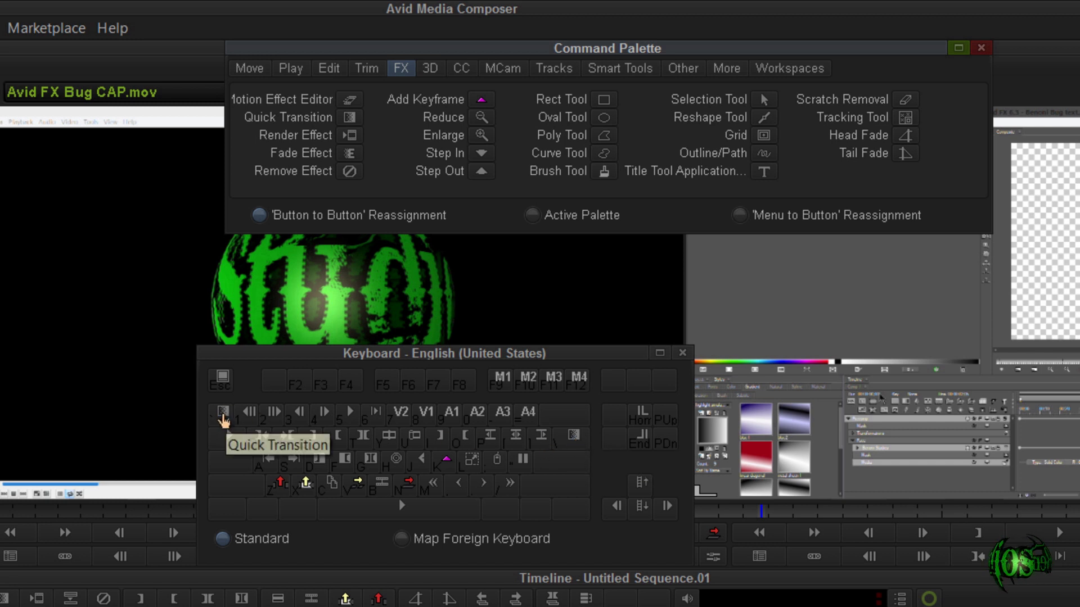
# - Map the Title Tool Application command to the backquote key and close the Keyboard and Command Palette windows
pyautogui.click(223, 416)
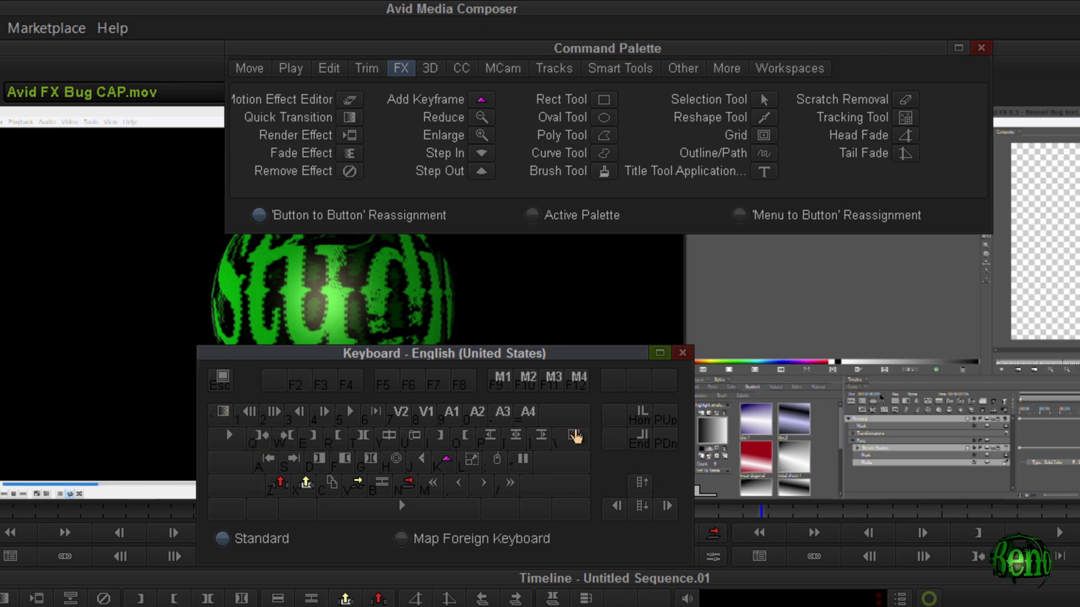
pyautogui.moveTo(765, 174); pyautogui.dragTo(224, 415)
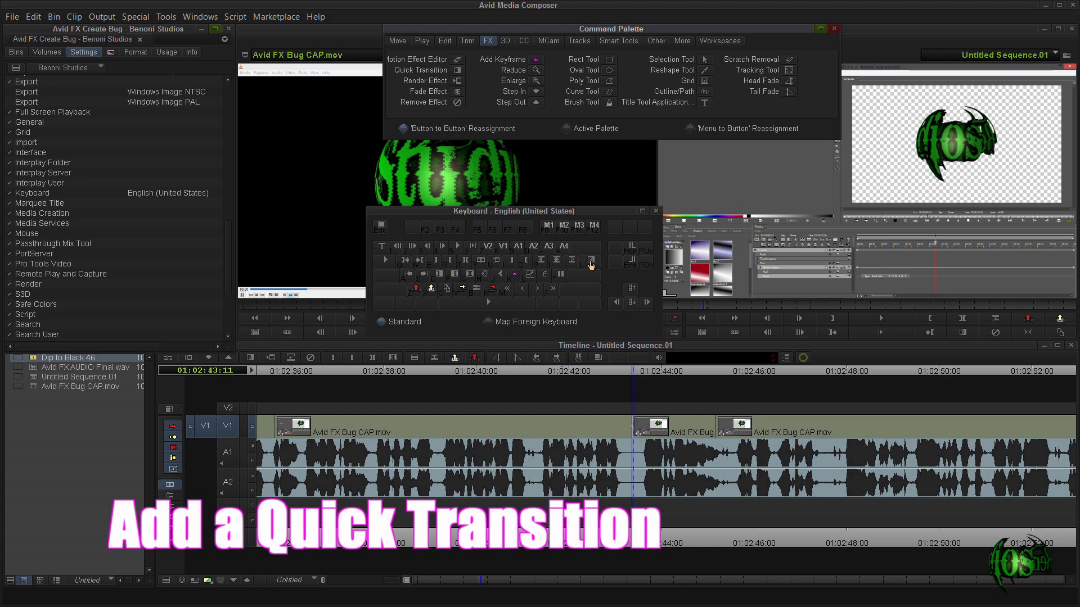
pyautogui.click(655, 211)
pyautogui.click(834, 28)
# - Add a 30-frame Dissolve quick transition at the V1 cut at 01:02:43:11, with Avid Media (V:) as the target drive
pyautogui.click(612, 388)
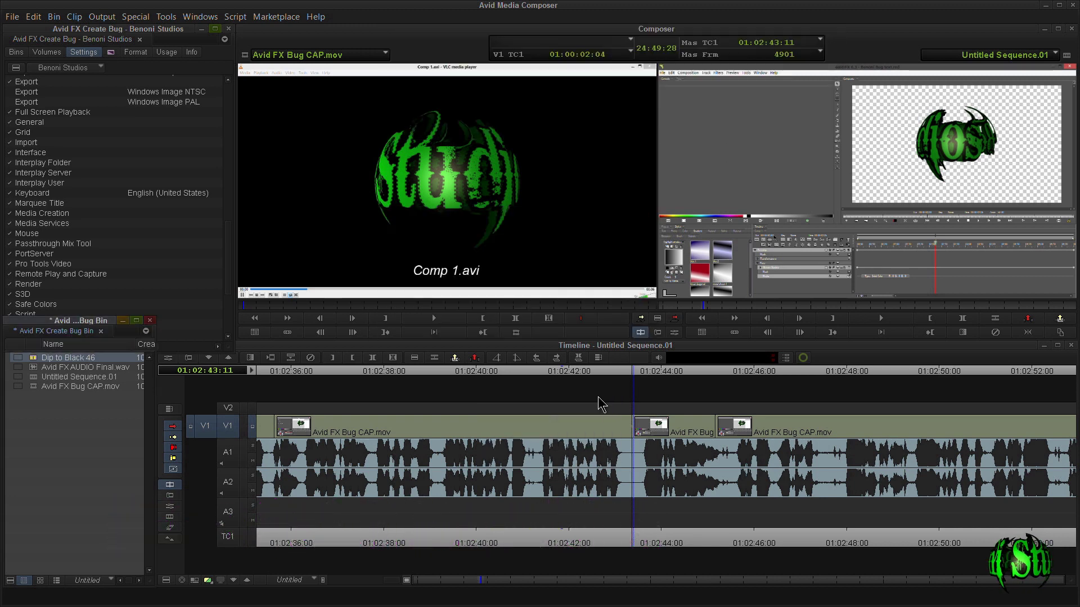
pyautogui.moveTo(634, 369)
pyautogui.mouseDown()
pyautogui.moveTo(618, 371)
pyautogui.moveTo(634, 369)
pyautogui.mouseUp()
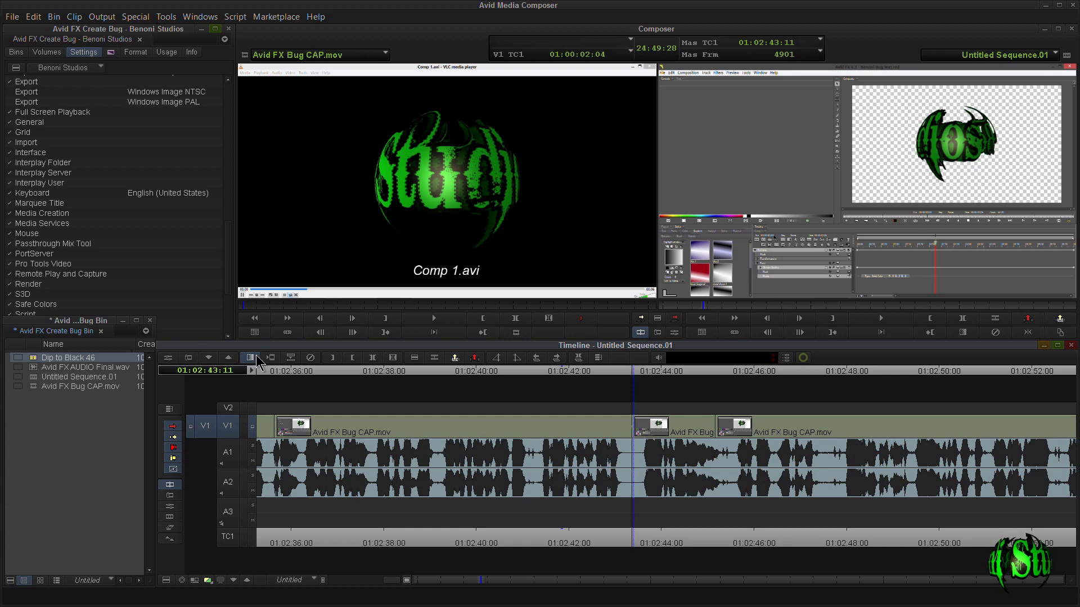
pyautogui.press('\\')
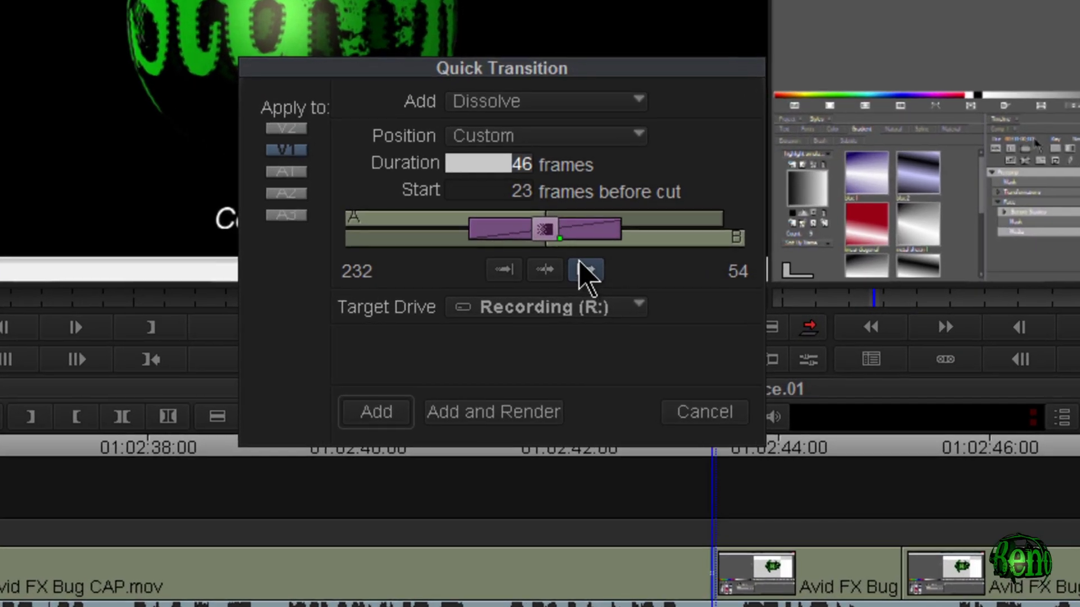
pyautogui.click(595, 310)
pyautogui.click(542, 557)
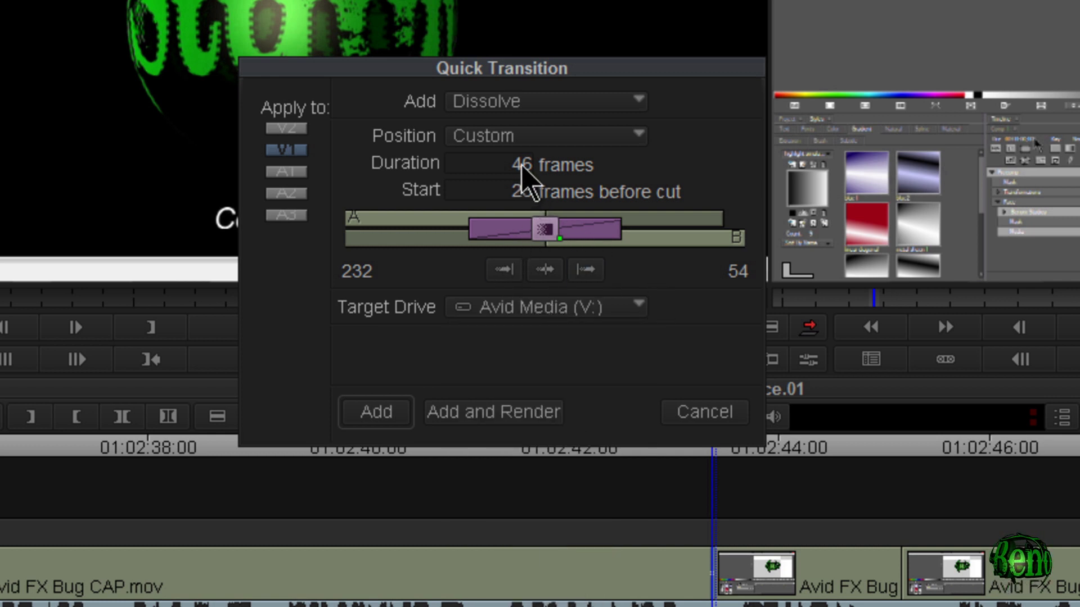
pyautogui.click(526, 180)
pyautogui.write('30')
pyautogui.press('Return')
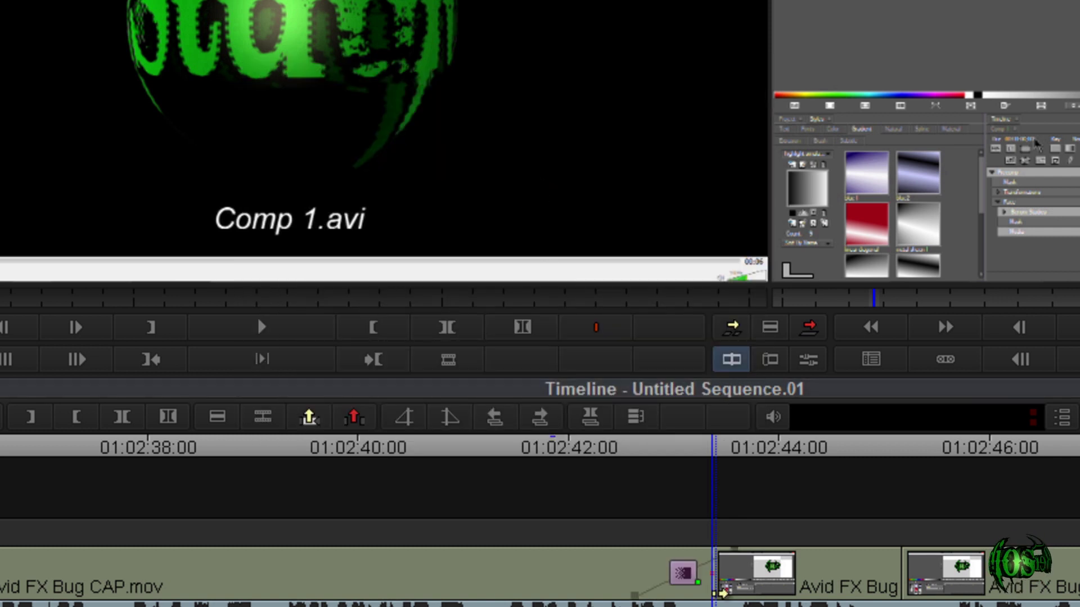
# - Replace the dissolve at the 01:02:43:11 cut with a 60-frame Dip to Color centred on the cut, targeting Avid Media (V:)
pyautogui.press('\\')
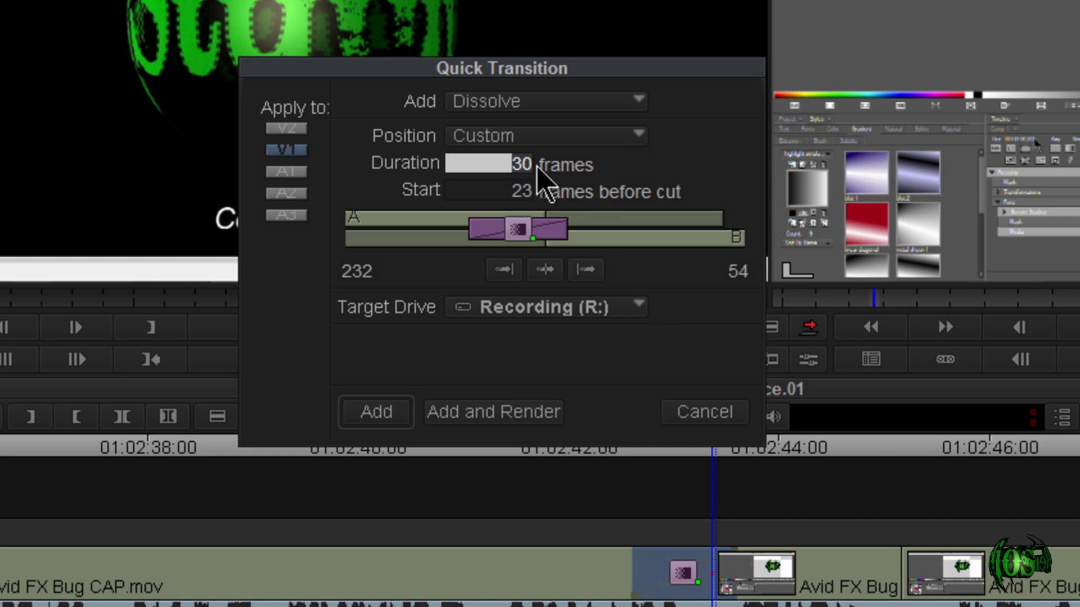
pyautogui.write('60')
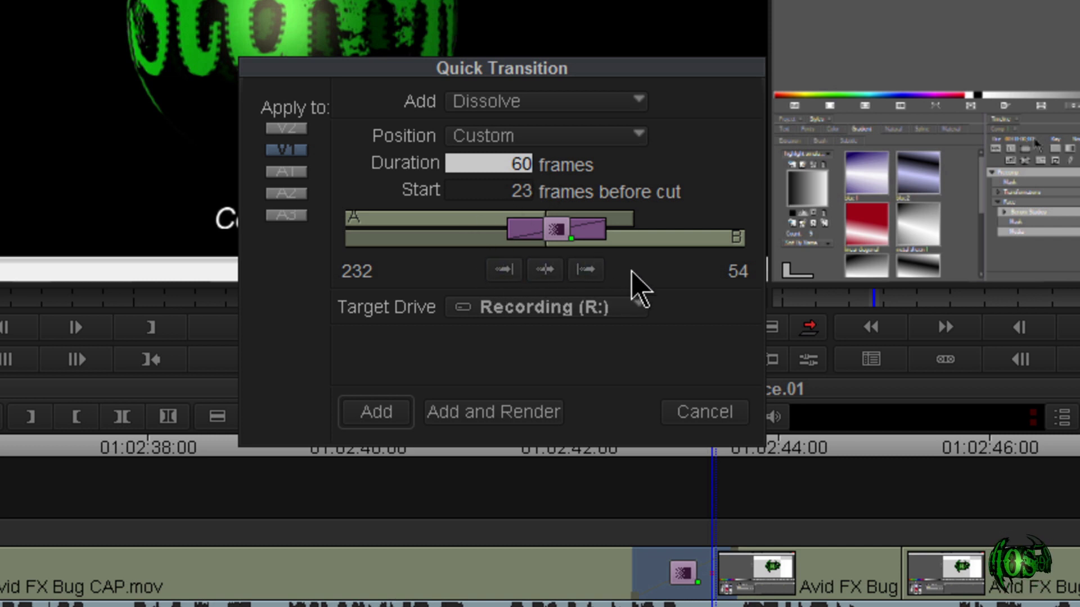
pyautogui.click(546, 271)
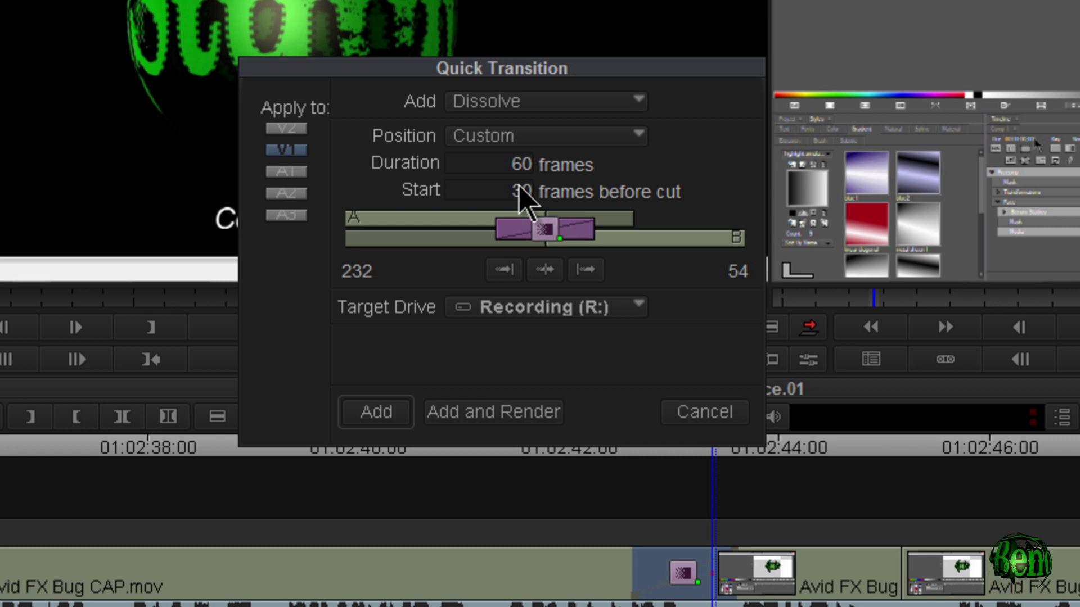
pyautogui.click(556, 104)
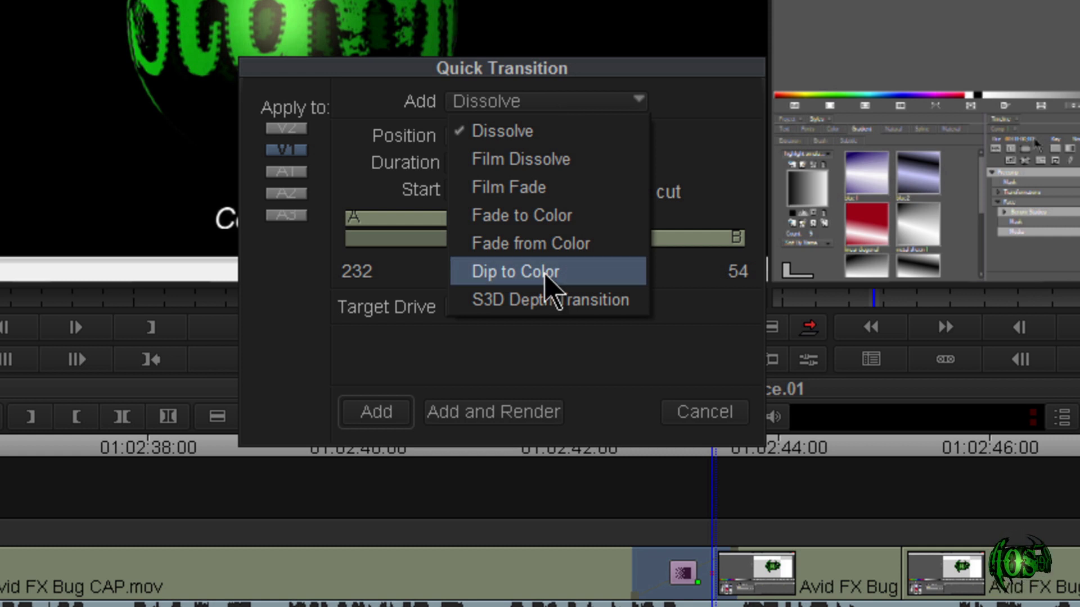
pyautogui.click(546, 272)
pyautogui.click(568, 309)
pyautogui.click(559, 551)
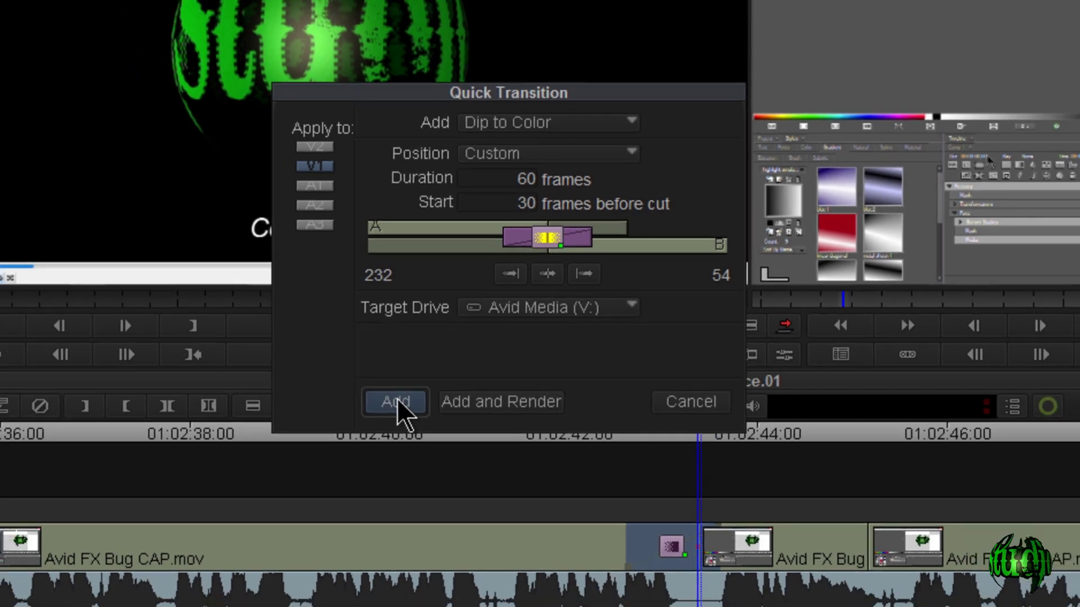
pyautogui.click(376, 413)
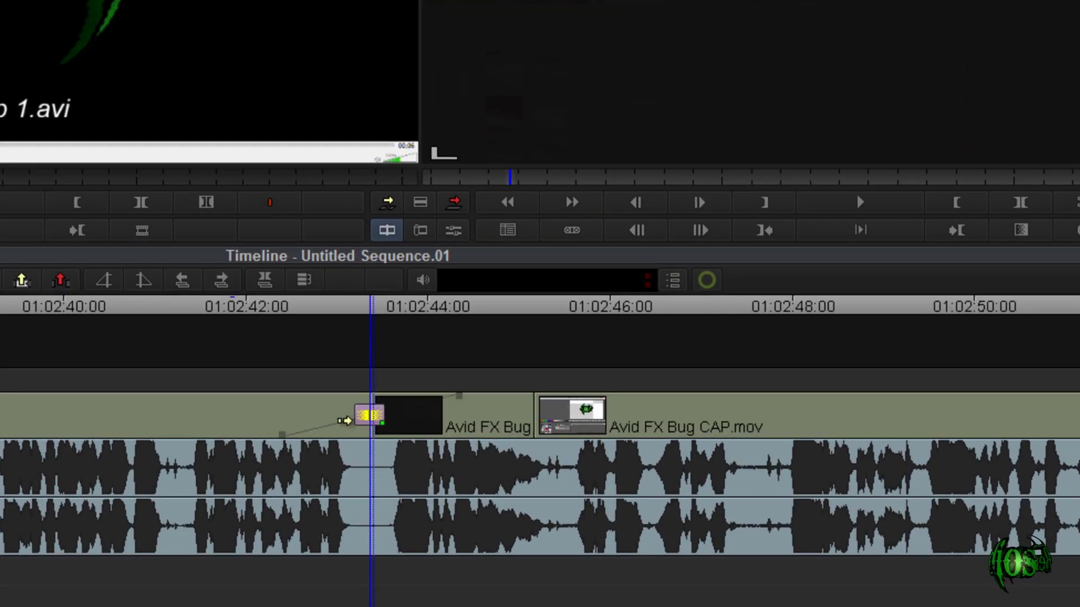
# - Play back the Dip to Color transition at the 01:02:43:11 cut from shortly before it
pyautogui.moveTo(285, 436); pyautogui.dragTo(351, 419)
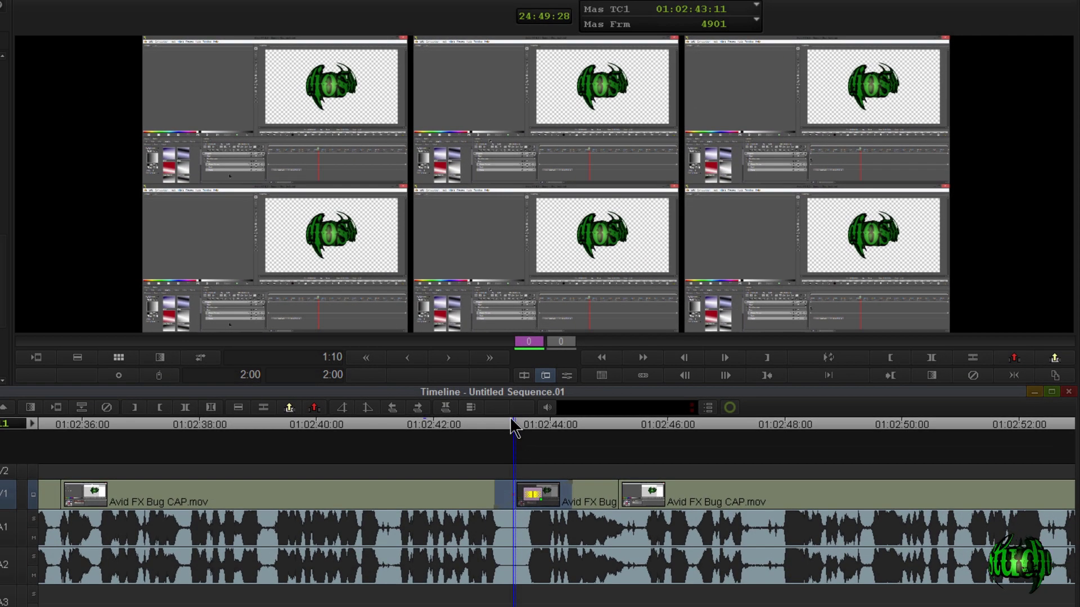
pyautogui.click(470, 426)
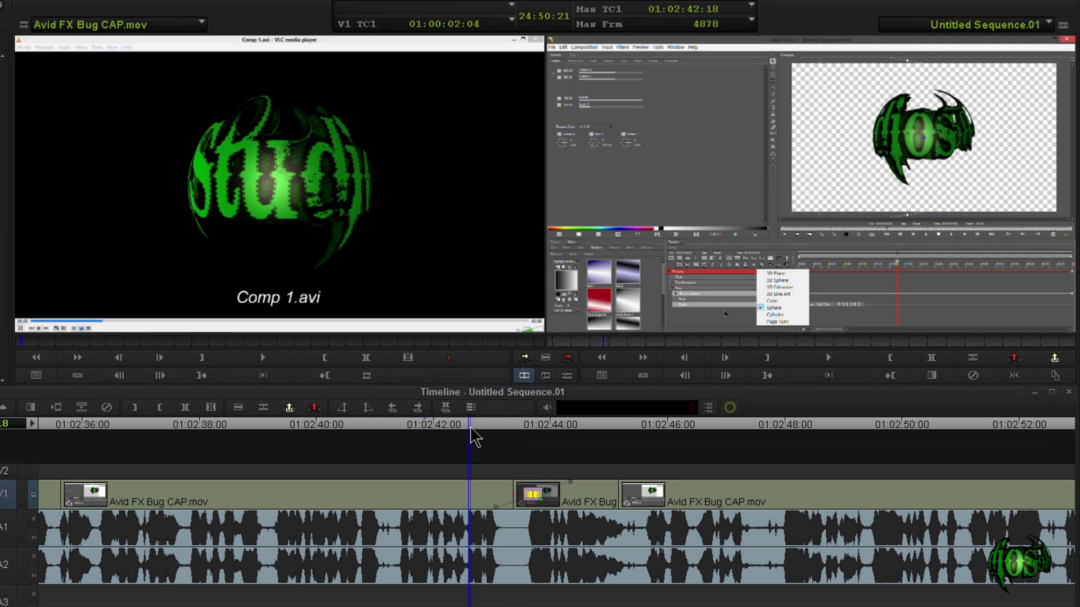
pyautogui.press('space')
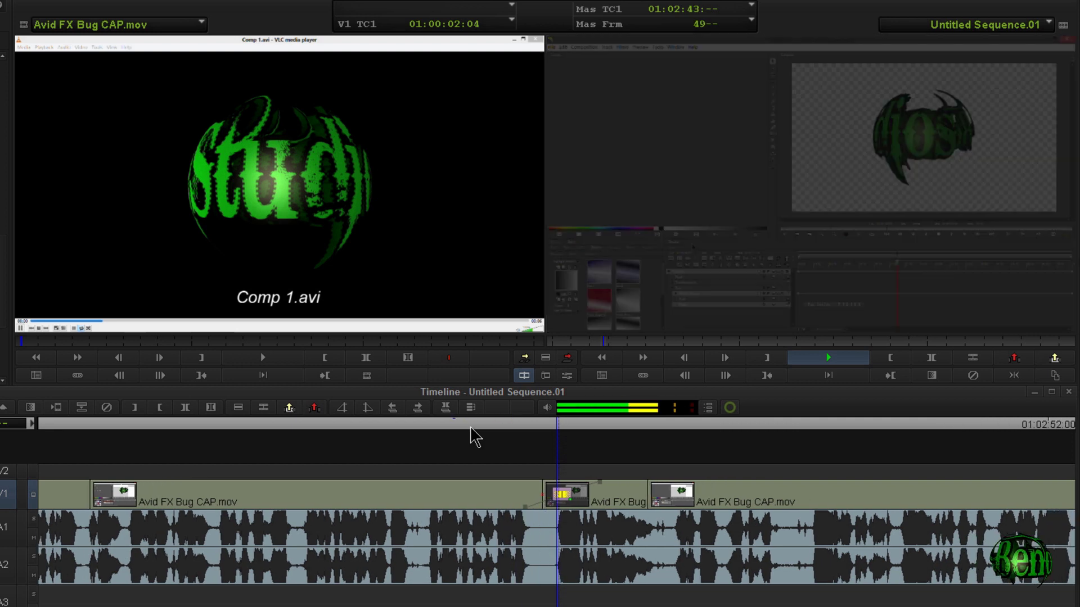
pyautogui.press('space')
pyautogui.press('a')
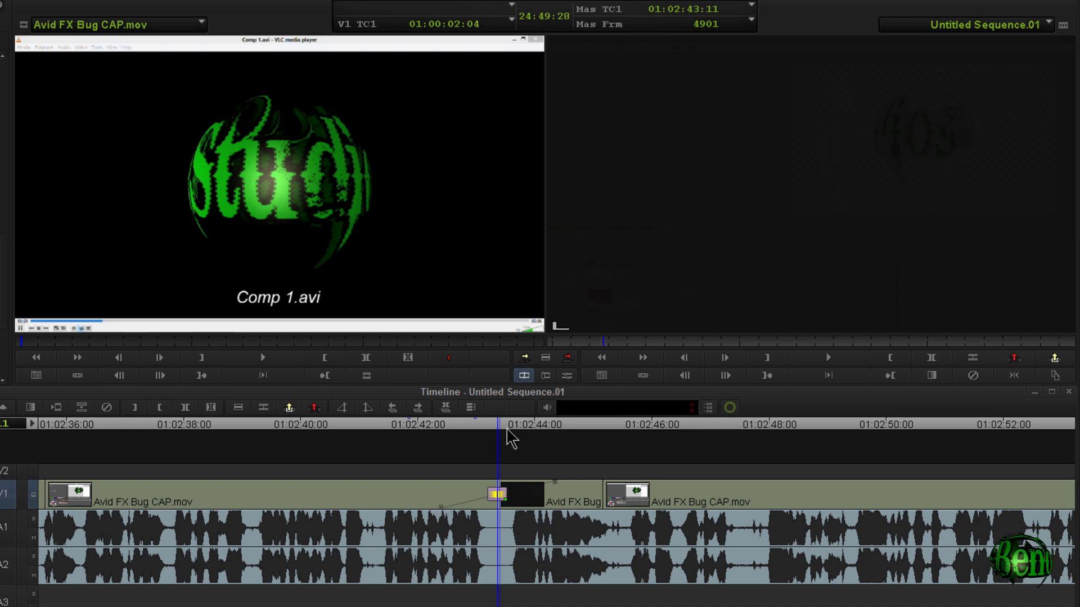
pyautogui.click(397, 430)
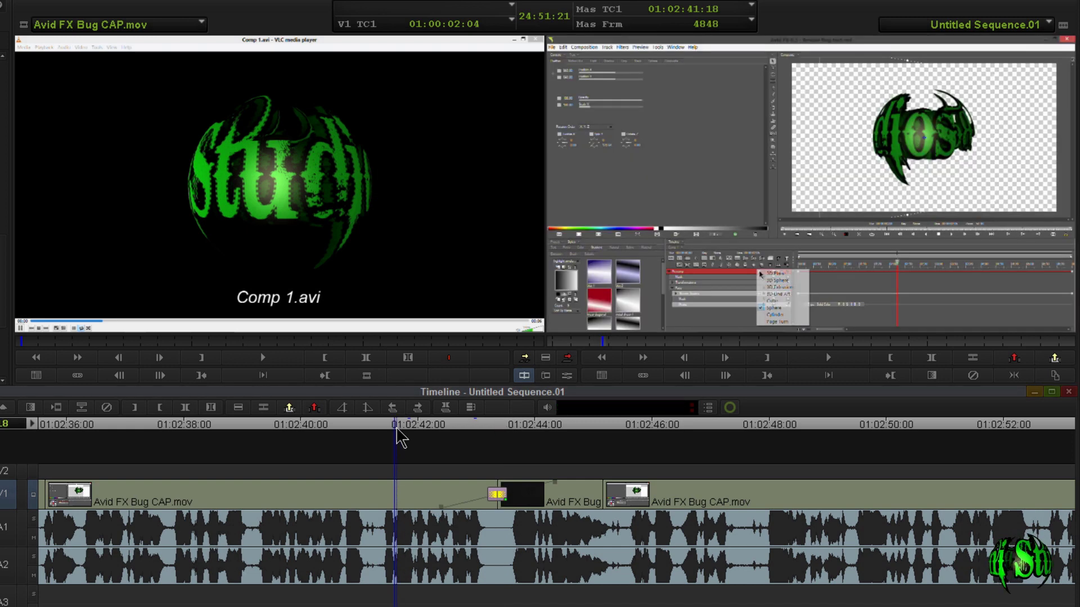
pyautogui.press('space')
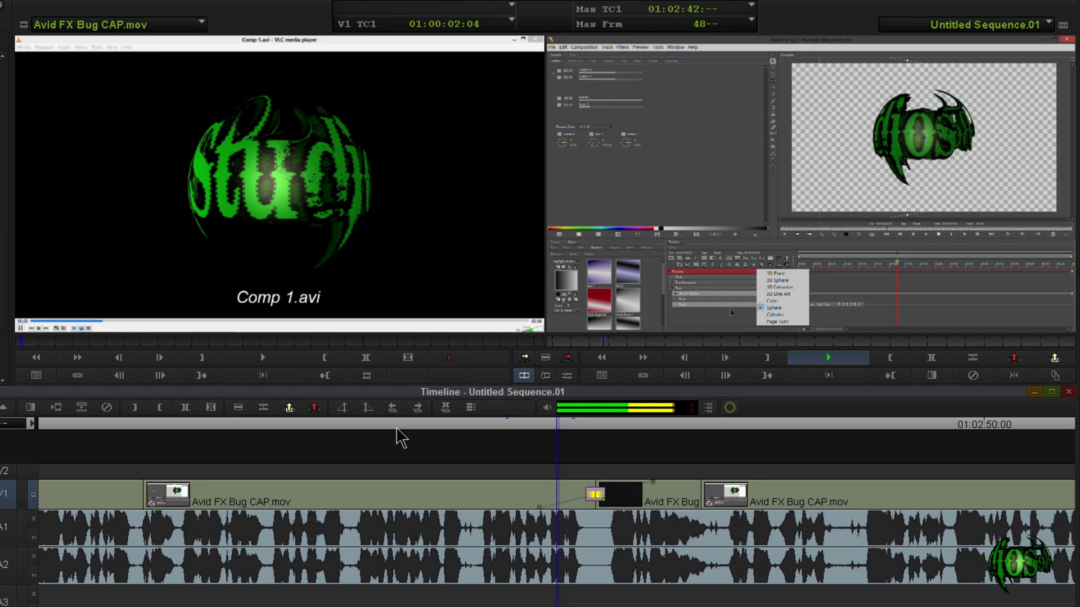
pyautogui.press('space')
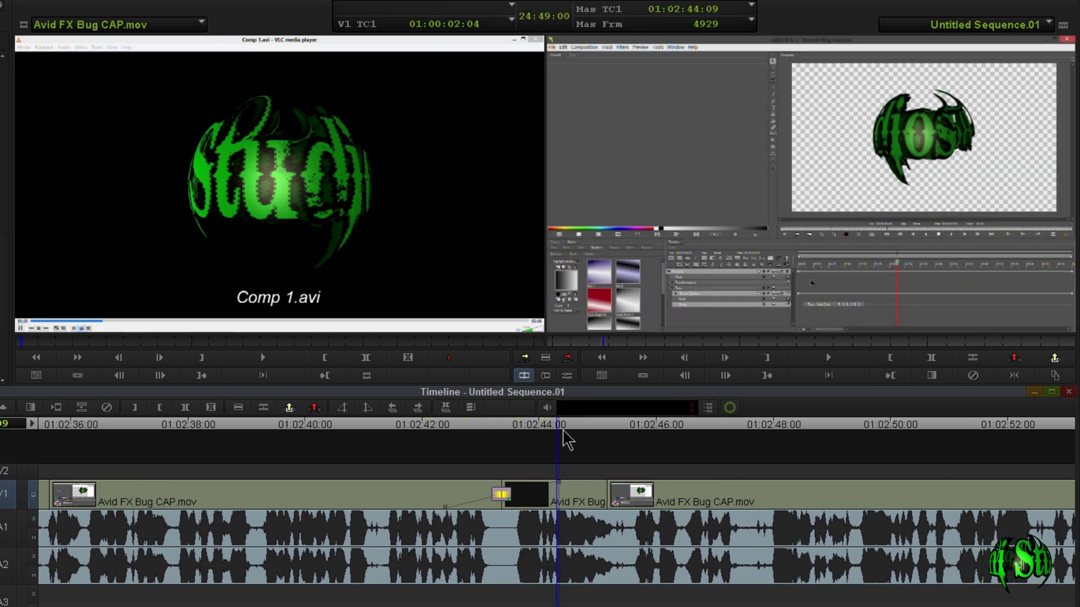
# - Park on the cut at 01:02:43:11 and set the Dip to Color foreground level to 50 in the Effect Editor
pyautogui.moveTo(560, 426); pyautogui.dragTo(502, 429)
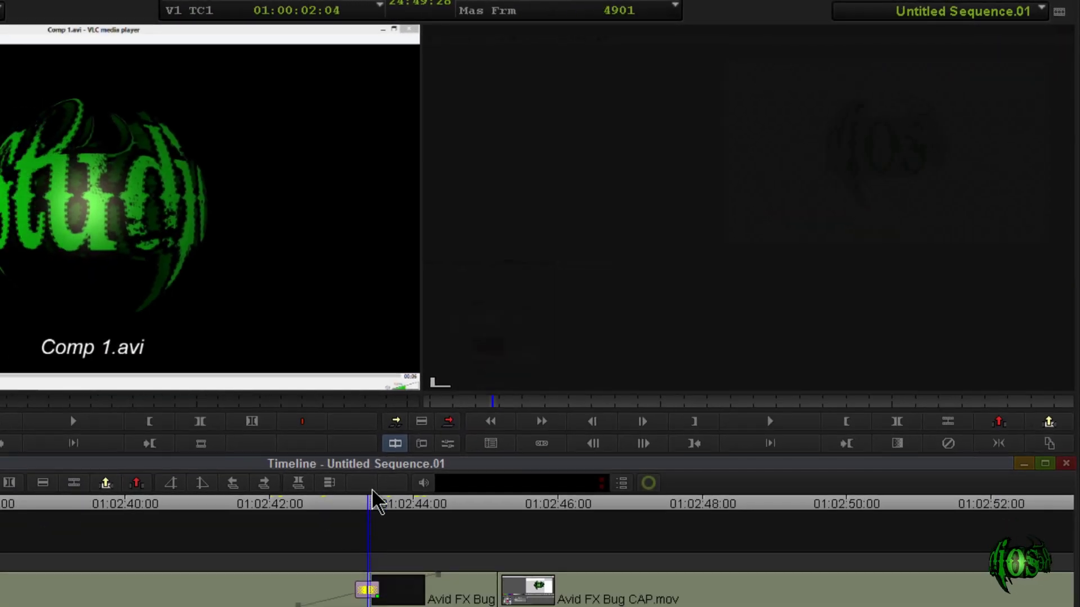
pyautogui.click(447, 443)
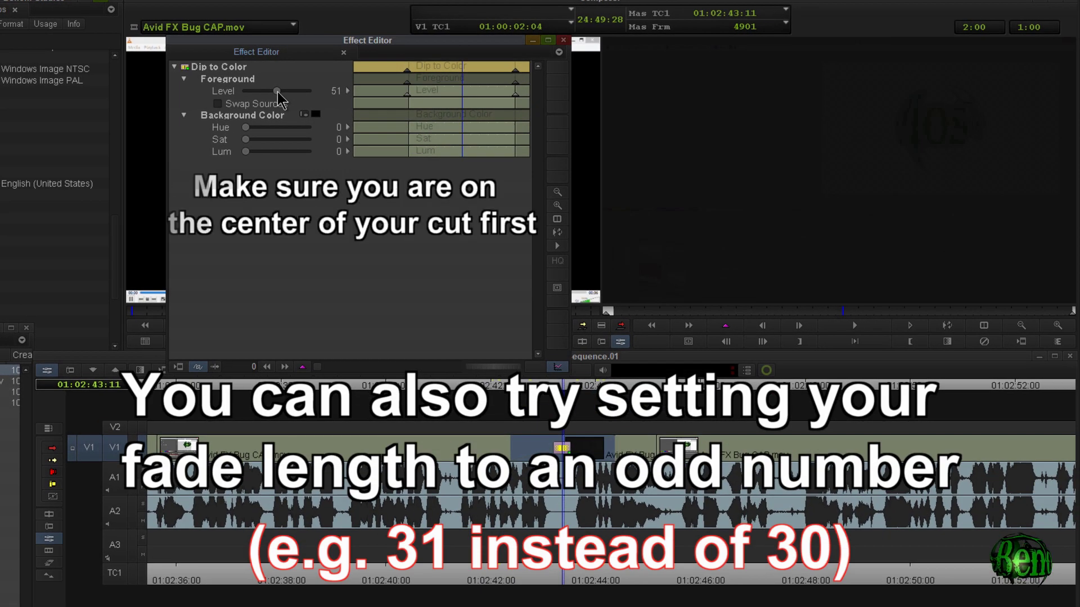
pyautogui.moveTo(381, 125); pyautogui.dragTo(378, 126)
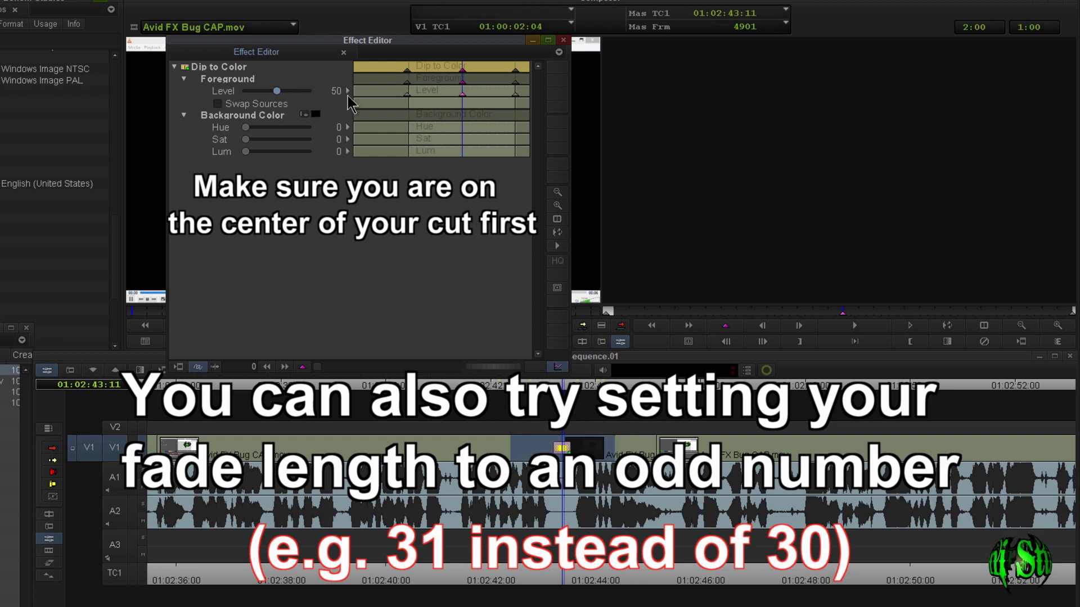
pyautogui.click(564, 41)
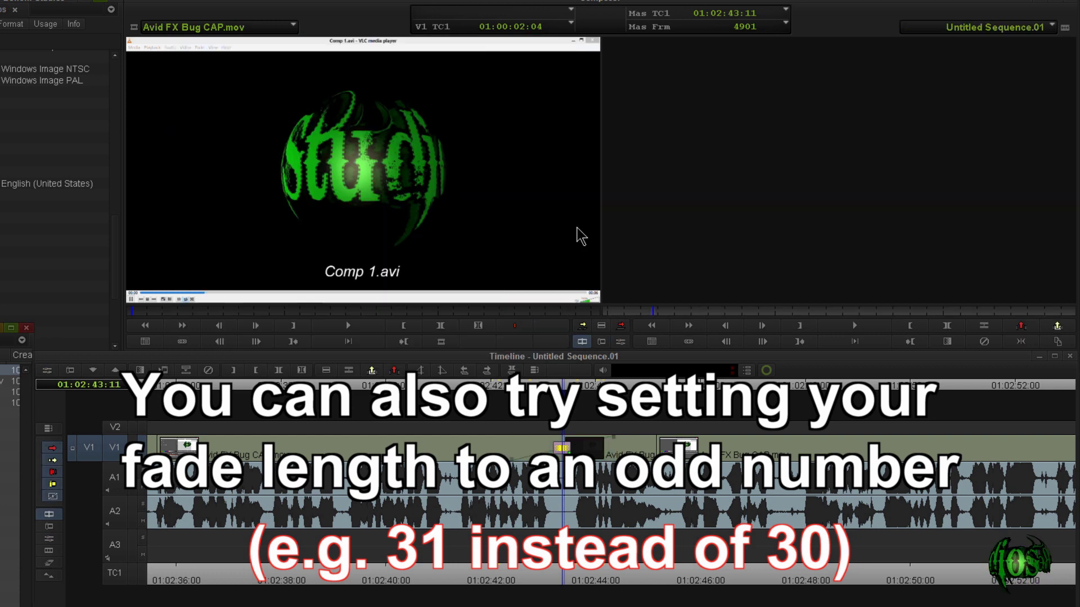
# - Play through the adjusted Dip to Color transition from before the cut and again from the cut
pyautogui.moveTo(565, 387); pyautogui.dragTo(472, 398)
pyautogui.press('space')
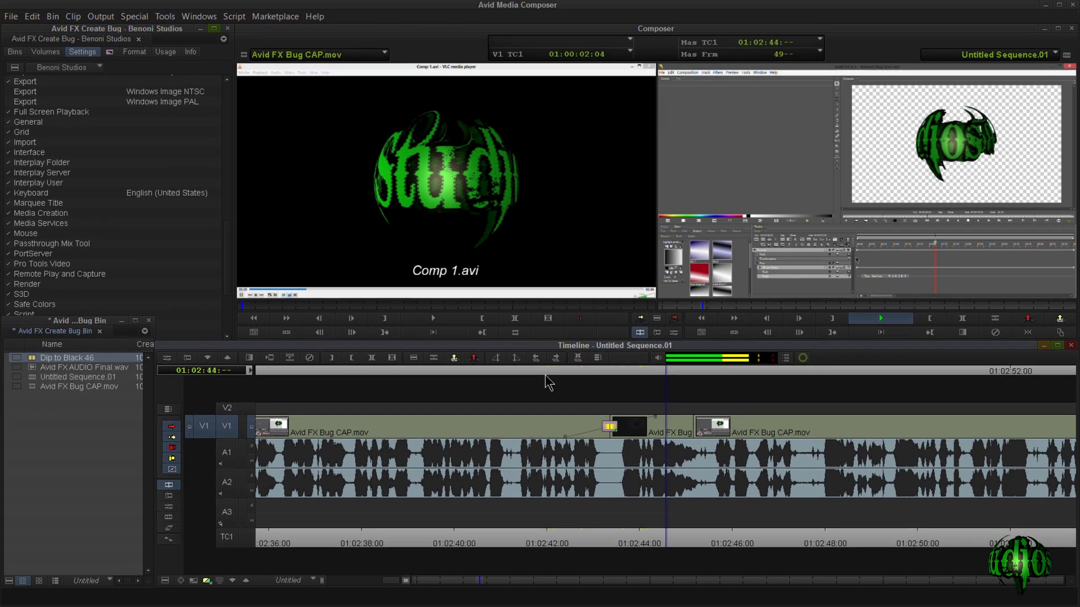
pyautogui.press('space')
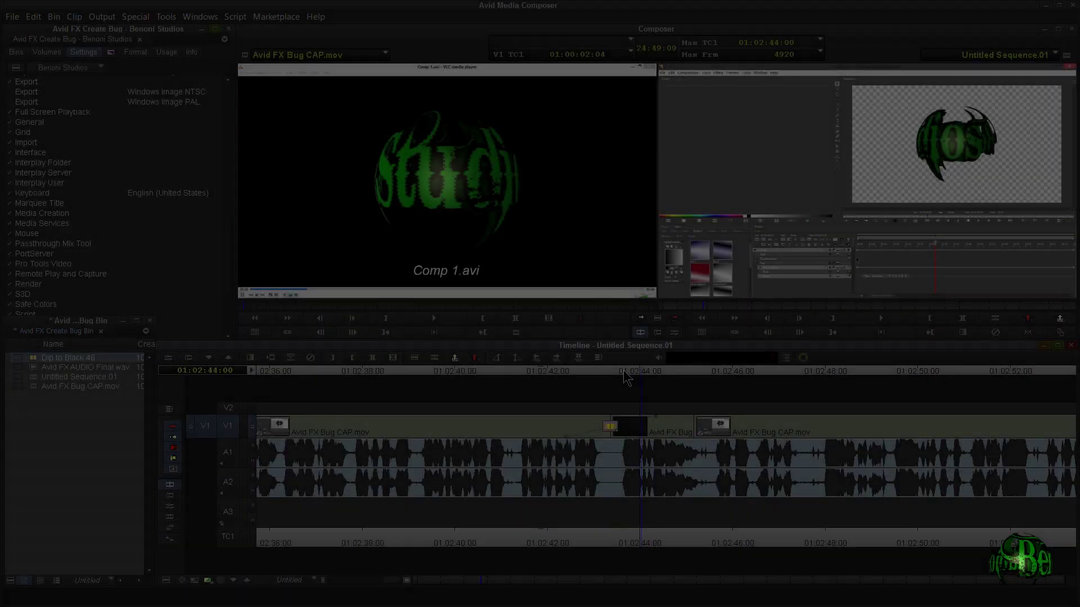
pyautogui.click(611, 372)
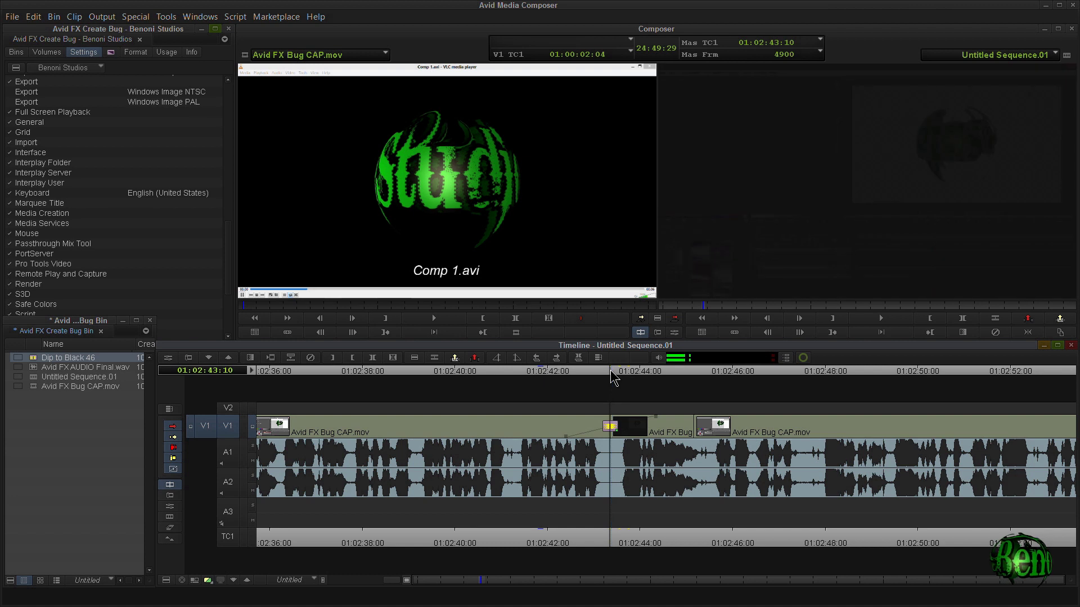
pyautogui.press('space')
pyautogui.press('space')
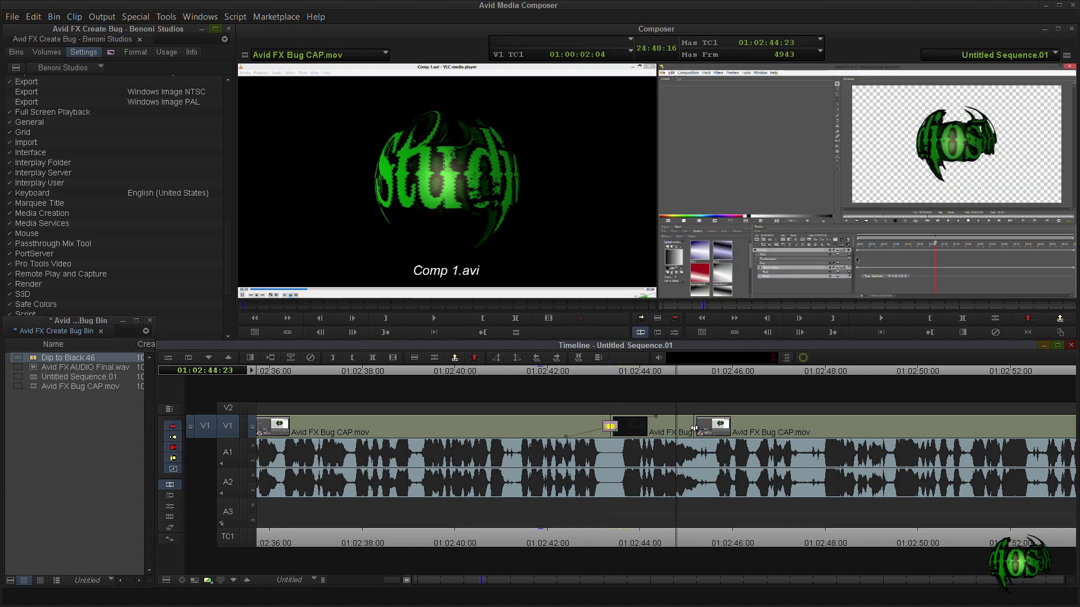
# - Add a 30-frame Dissolve centred on the V1 cut at 01:02:45:05, with Avid Media (V:) as the target drive
pyautogui.moveTo(676, 372); pyautogui.dragTo(692, 376)
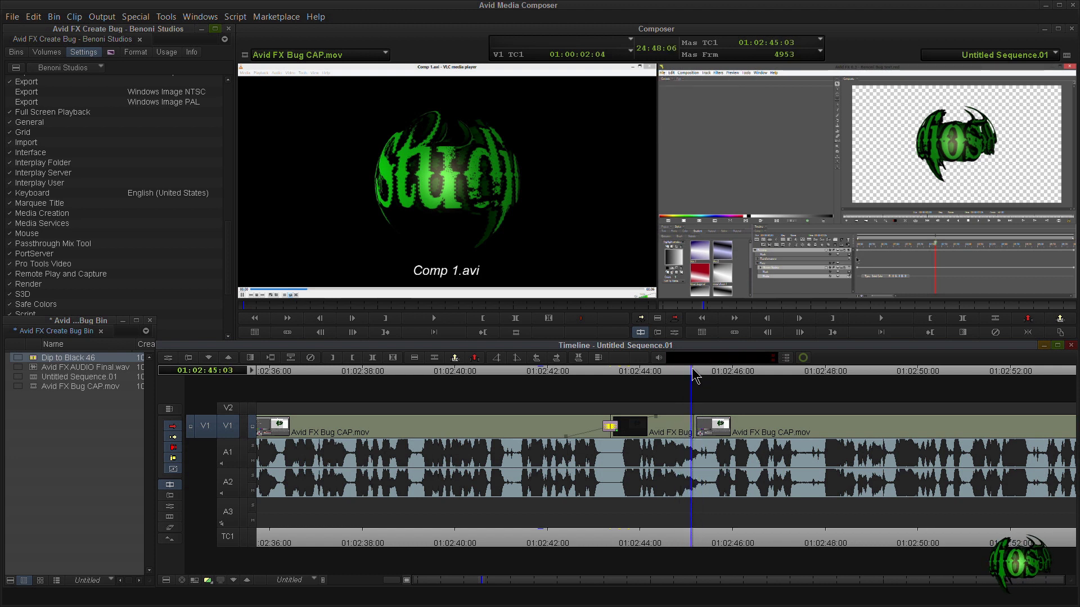
pyautogui.moveTo(697, 376); pyautogui.dragTo(695, 377)
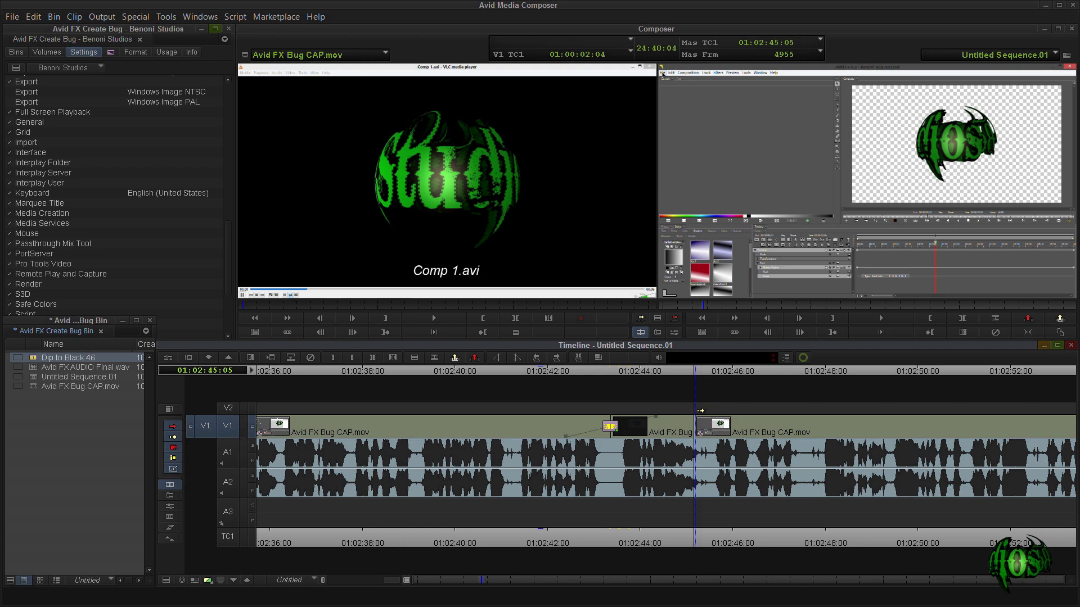
pyautogui.press('\\')
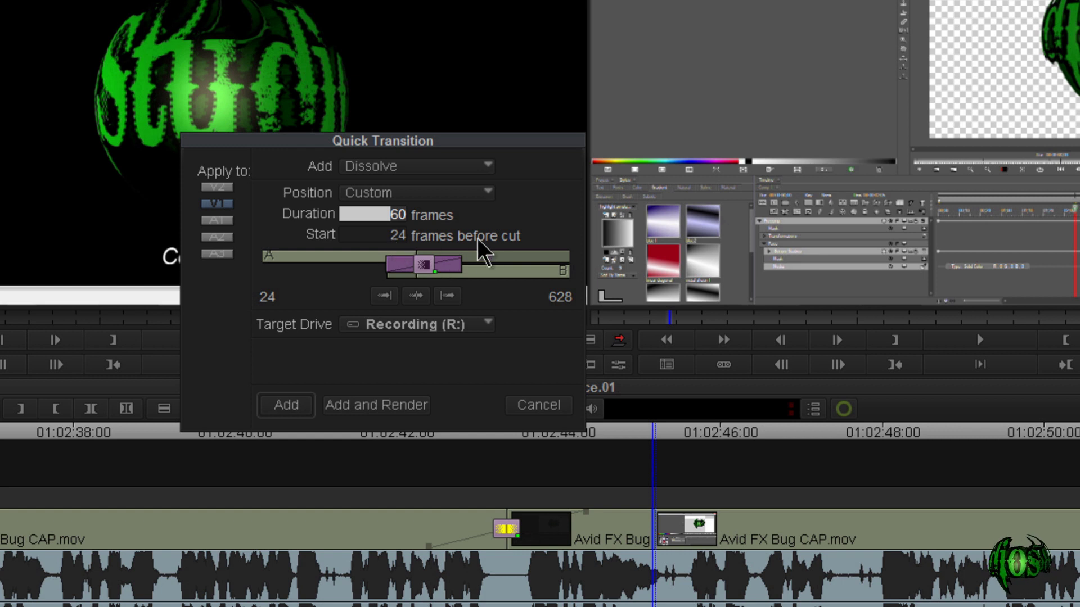
pyautogui.click(425, 269)
pyautogui.moveTo(424, 264)
pyautogui.mouseDown()
pyautogui.moveTo(437, 273)
pyautogui.moveTo(429, 269)
pyautogui.mouseUp()
pyautogui.click(444, 325)
pyautogui.click(428, 513)
pyautogui.click(388, 215)
pyautogui.write('30')
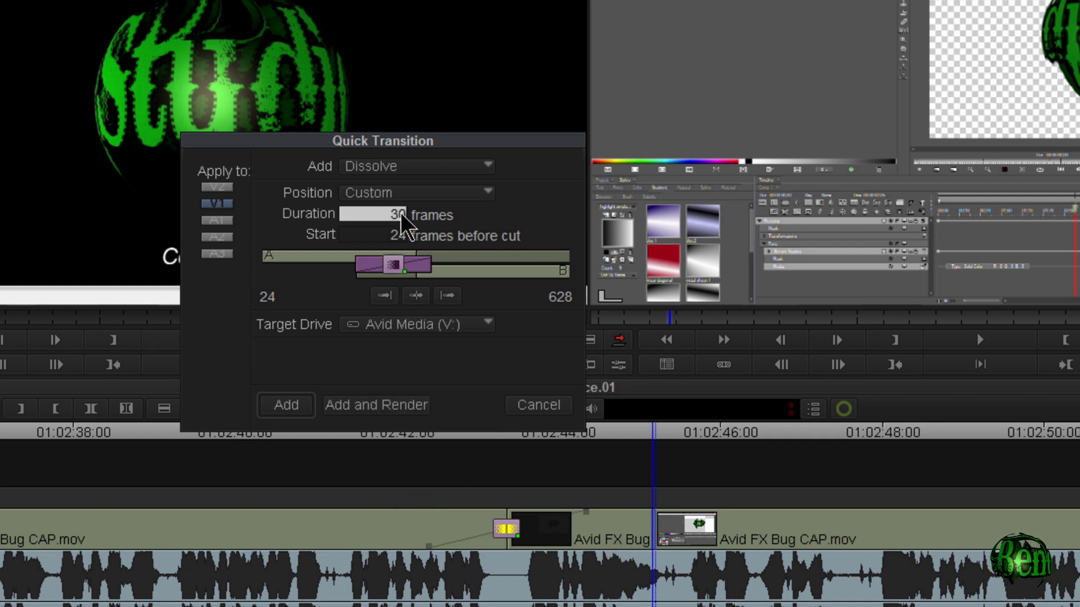
pyautogui.click(415, 296)
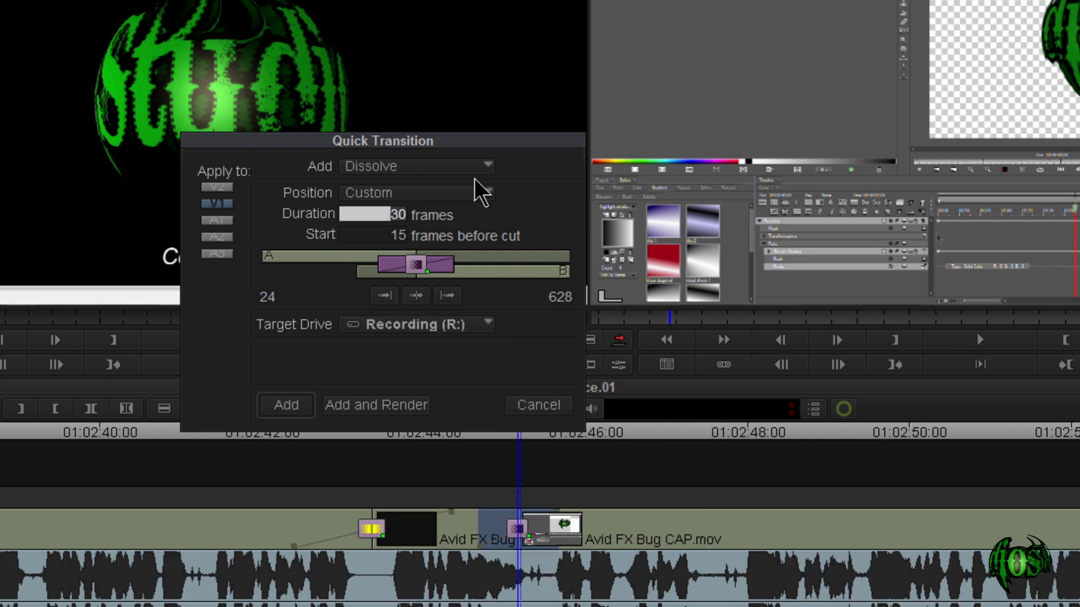
# - Change the transition at the 01:02:45:05 cut to Dip to Color with Avid Media (V:) as target drive, and play it back
pyautogui.click(475, 170)
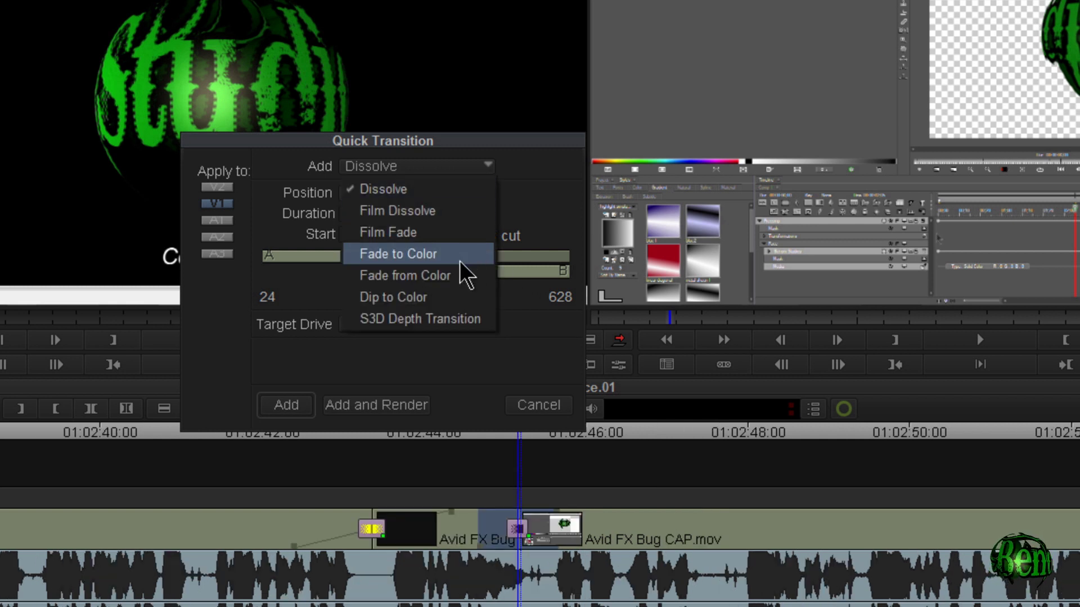
pyautogui.click(393, 297)
pyautogui.click(407, 328)
pyautogui.click(441, 513)
pyautogui.click(286, 405)
pyautogui.press('space')
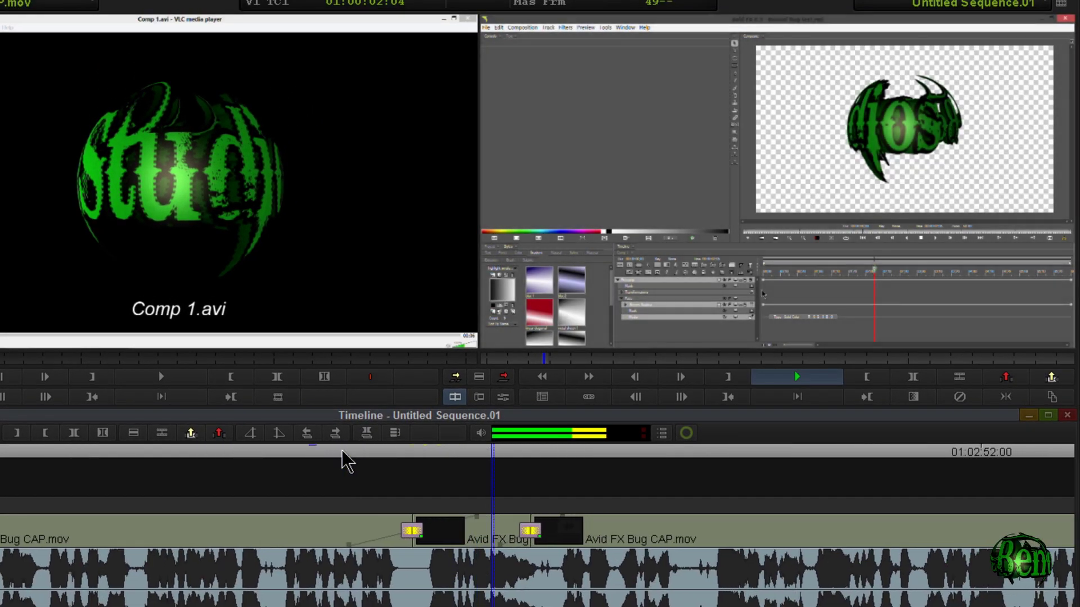
pyautogui.press('space')
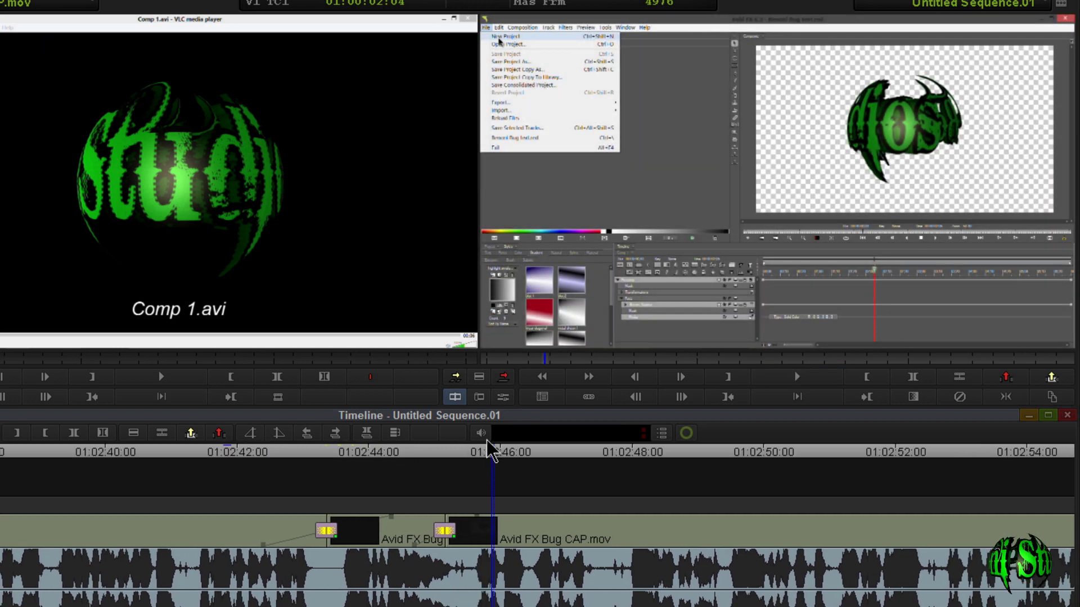
# - Park on the 01:02:45:05 cut and set its Dip to Color foreground level to 51 in the Effect Editor
pyautogui.moveTo(488, 449); pyautogui.dragTo(449, 456)
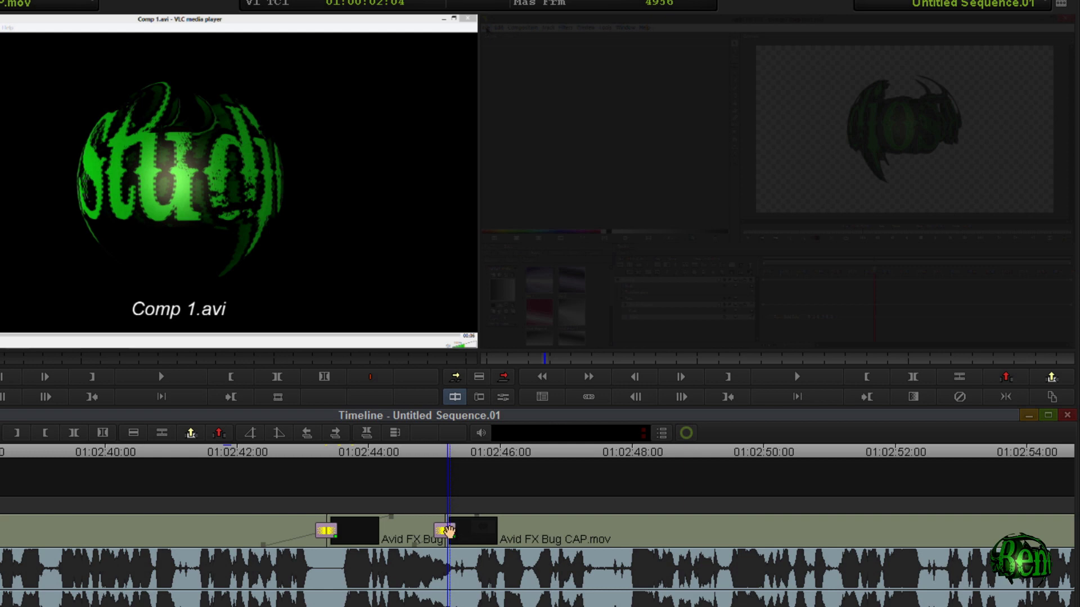
pyautogui.press('u')
pyautogui.click(504, 397)
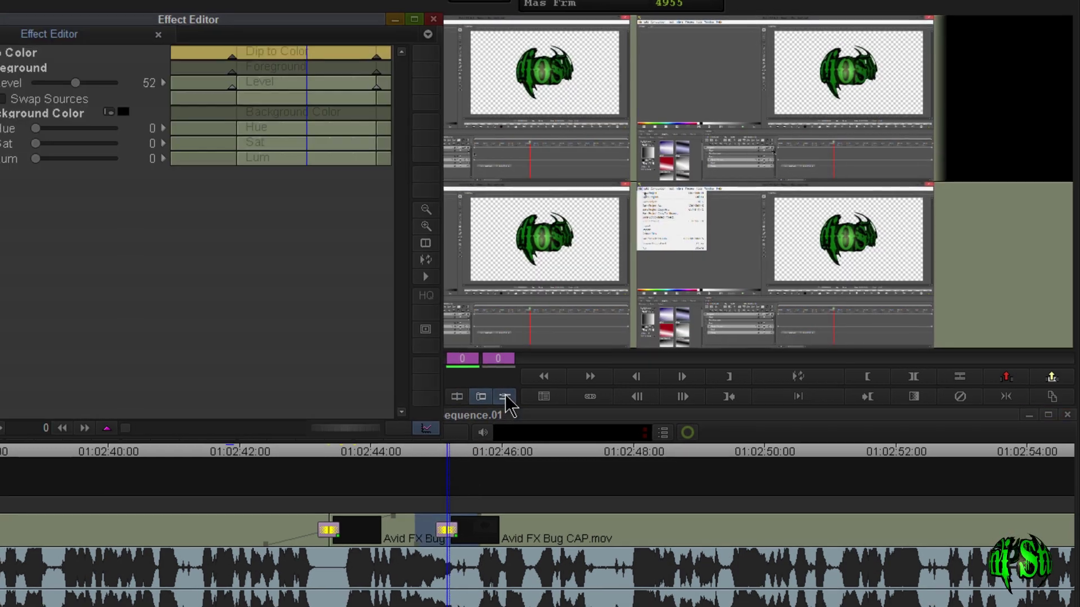
pyautogui.moveTo(159, 106); pyautogui.dragTo(158, 106)
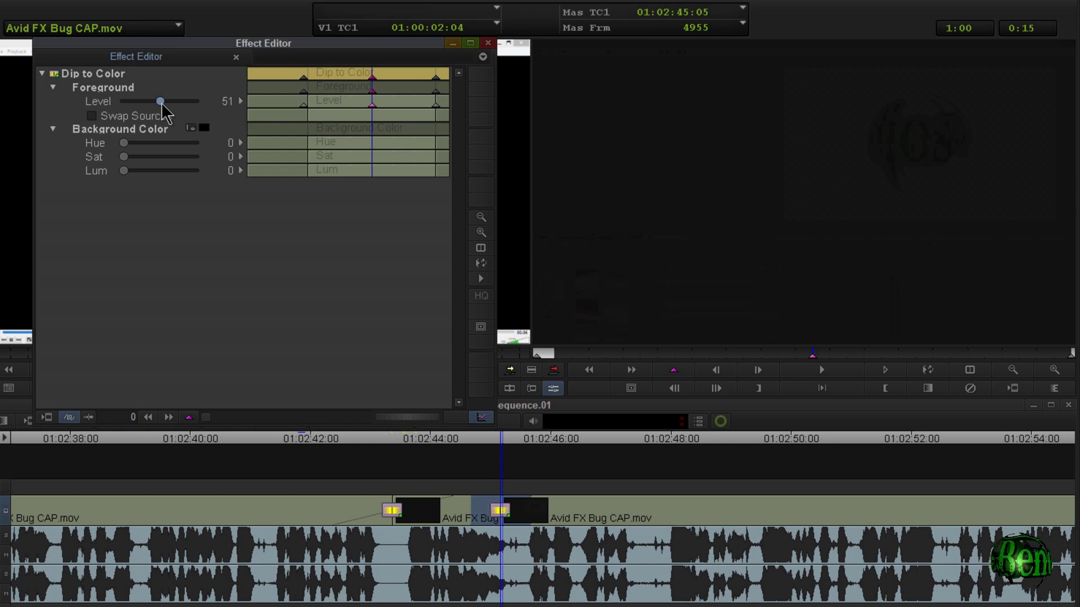
pyautogui.click(487, 43)
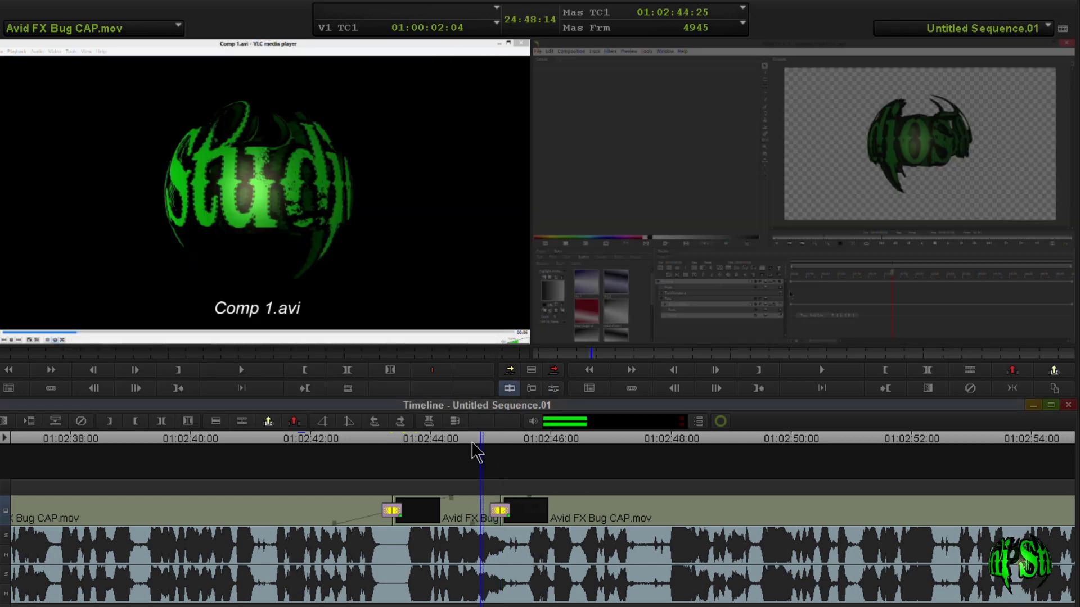
# - Play back the second Dip to Color transition from shortly before its cut
pyautogui.click(458, 441)
pyautogui.press('space')
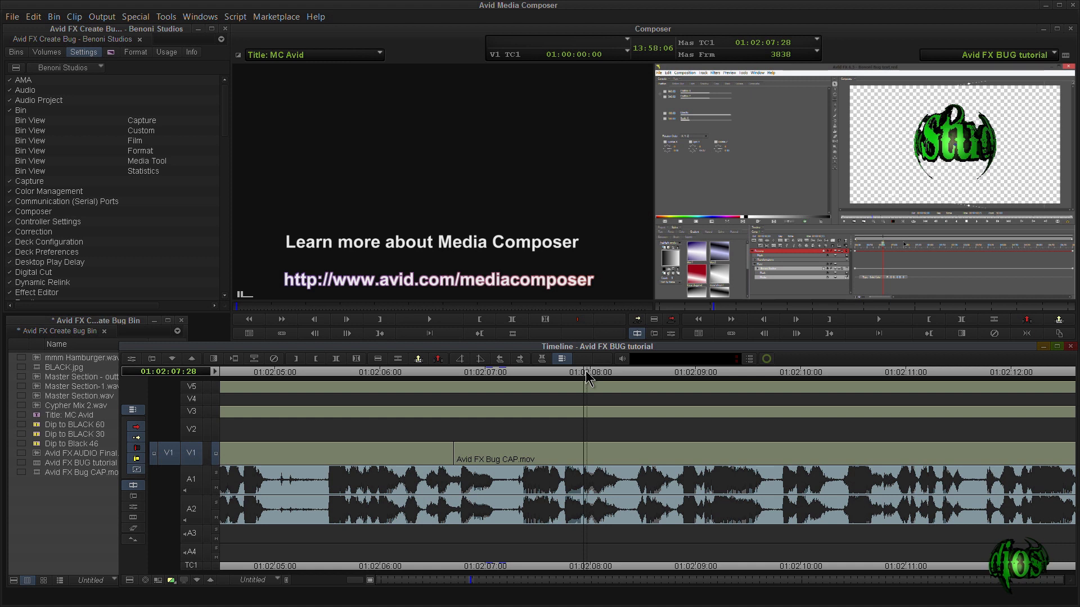
# - Cut V1 at 01:02:08:10 and add a 30-frame Dip to Color transition starting 15 frames before the cut
pyautogui.moveTo(586, 377); pyautogui.dragTo(628, 374)
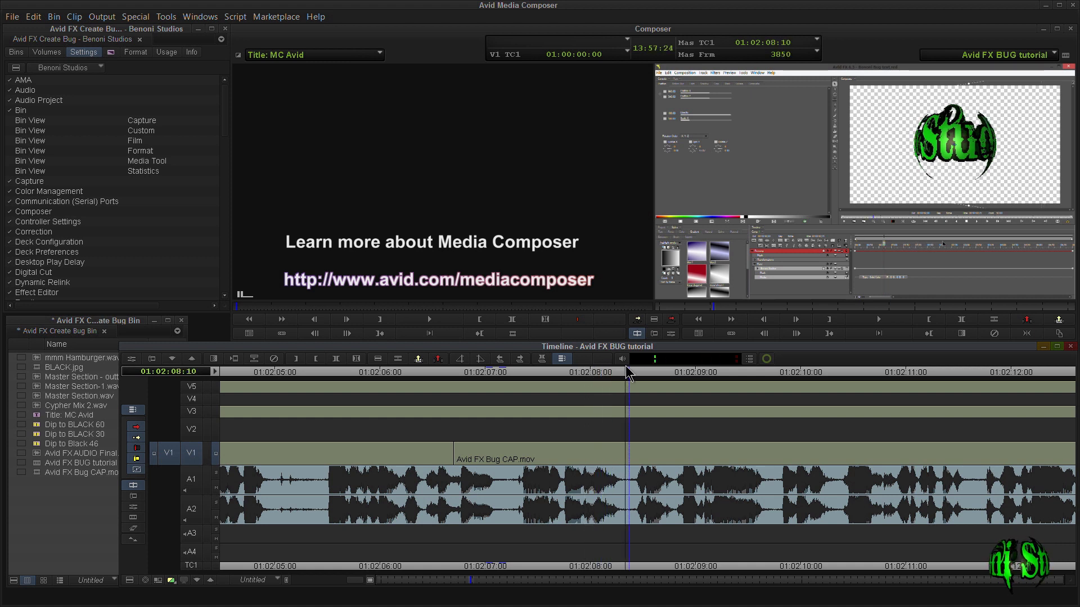
pyautogui.press('h')
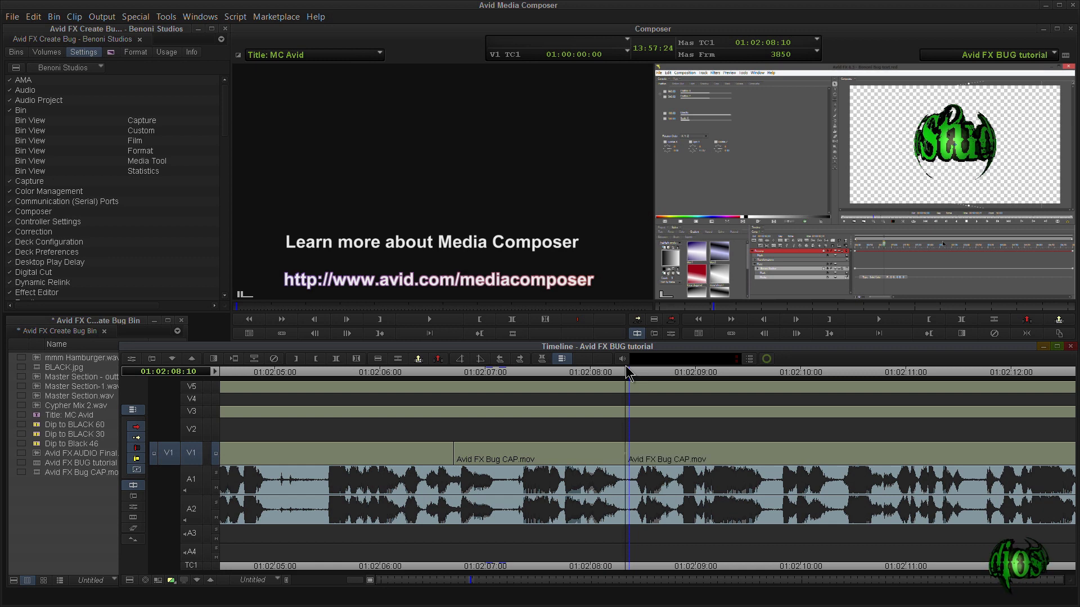
pyautogui.press('\\')
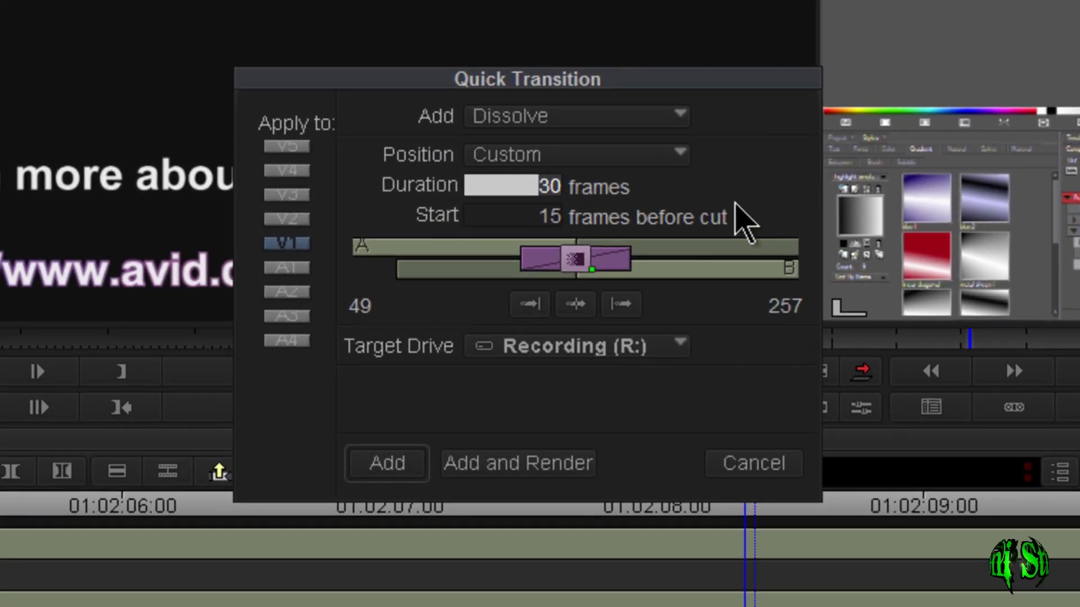
pyautogui.click(658, 116)
pyautogui.click(593, 305)
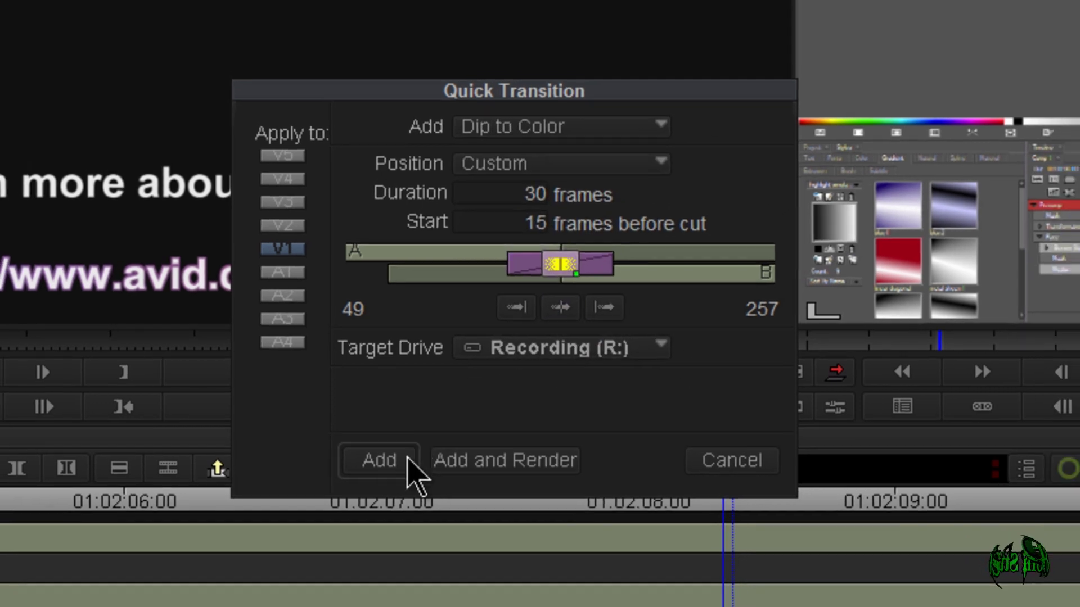
pyautogui.click(387, 463)
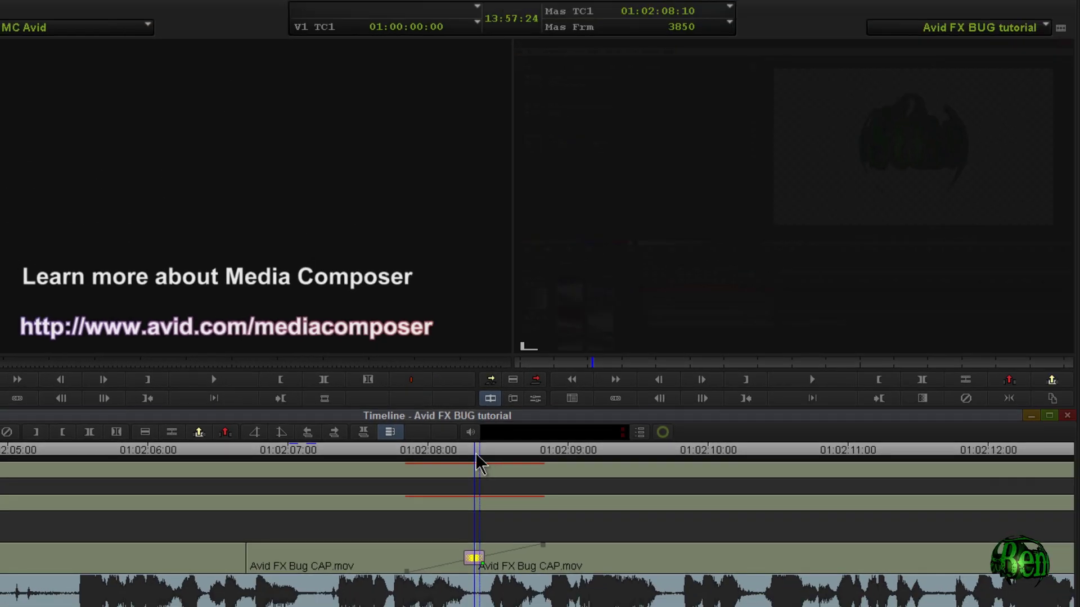
# - Park at 01:02:08:09 and set the Dip to Color's foreground level to 50 in the Effect Editor
pyautogui.moveTo(479, 463)
pyautogui.mouseDown()
pyautogui.moveTo(457, 463)
pyautogui.moveTo(475, 463)
pyautogui.mouseUp()
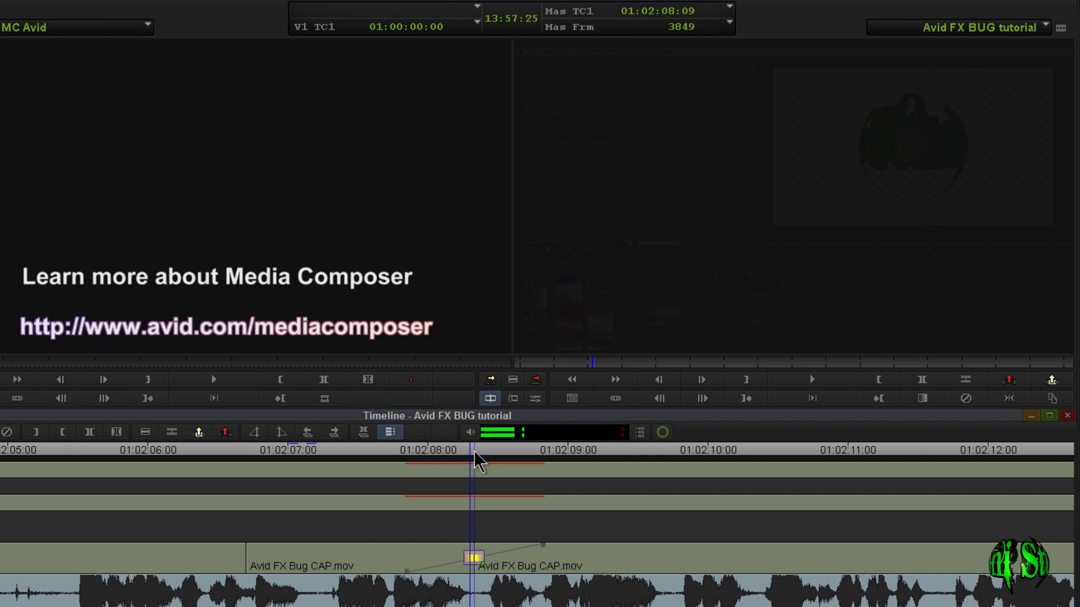
pyautogui.click(535, 399)
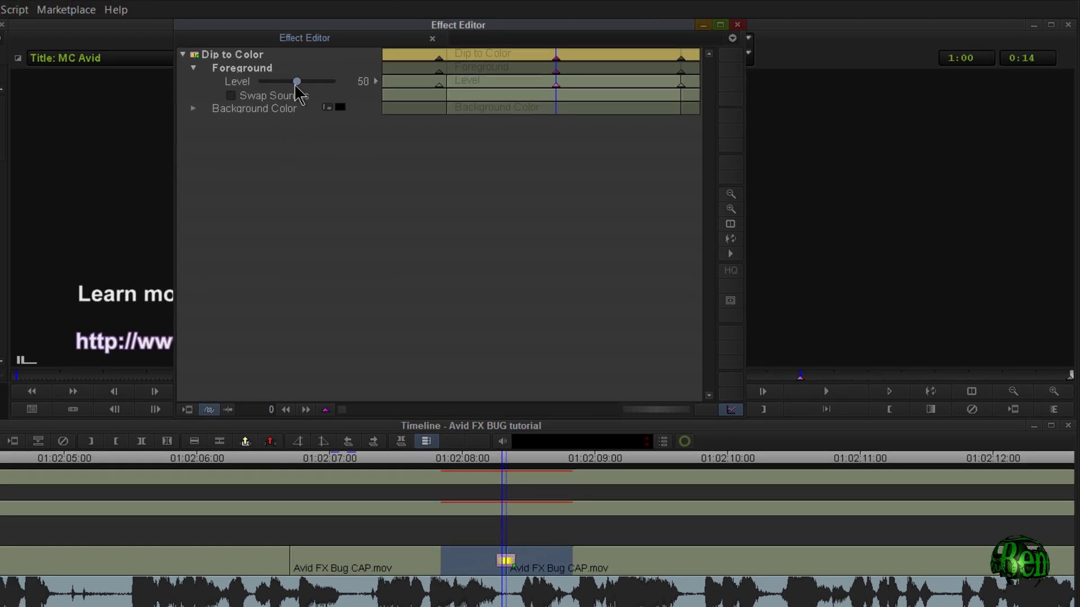
pyautogui.moveTo(298, 90); pyautogui.dragTo(297, 89)
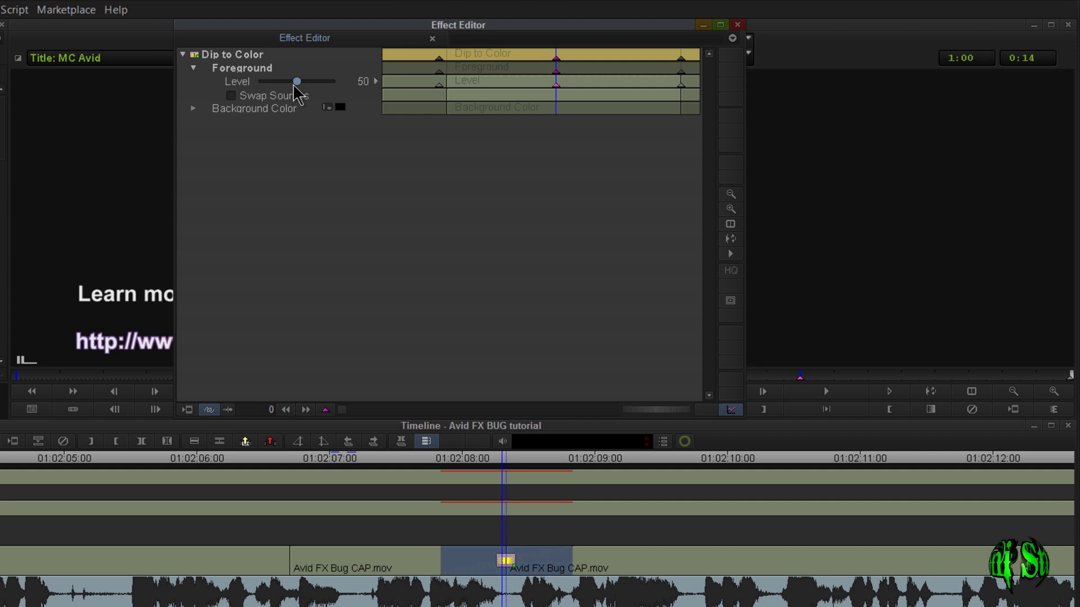
pyautogui.click(738, 24)
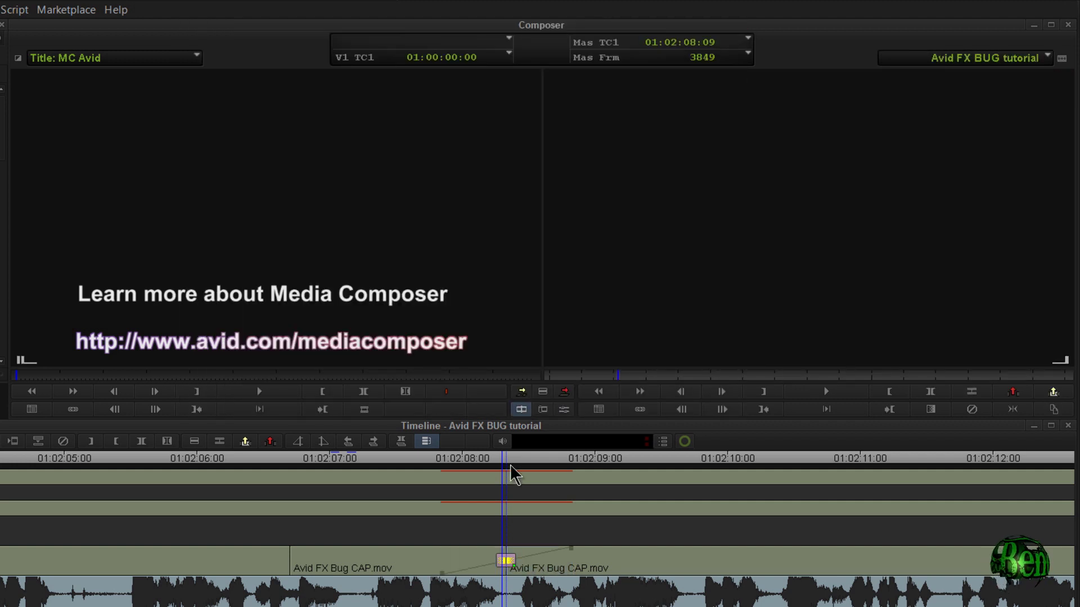
# - Replace the transition at the 01:02:08:10 cut with a centred 31-frame Dip to Color starting 15 frames before the cut
pyautogui.click(512, 472)
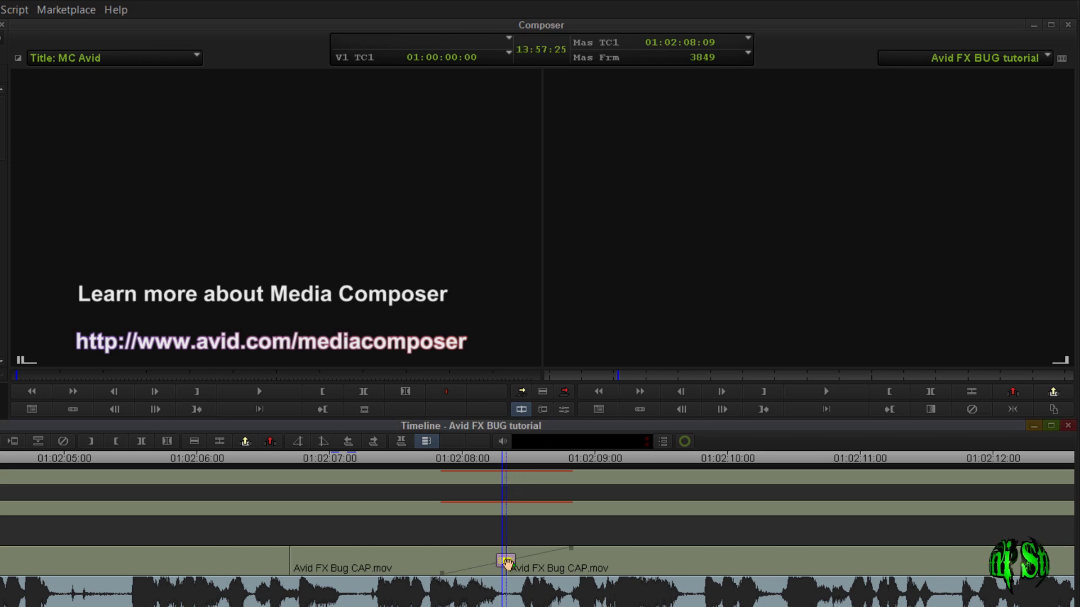
pyautogui.click(506, 561)
pyautogui.press('\\')
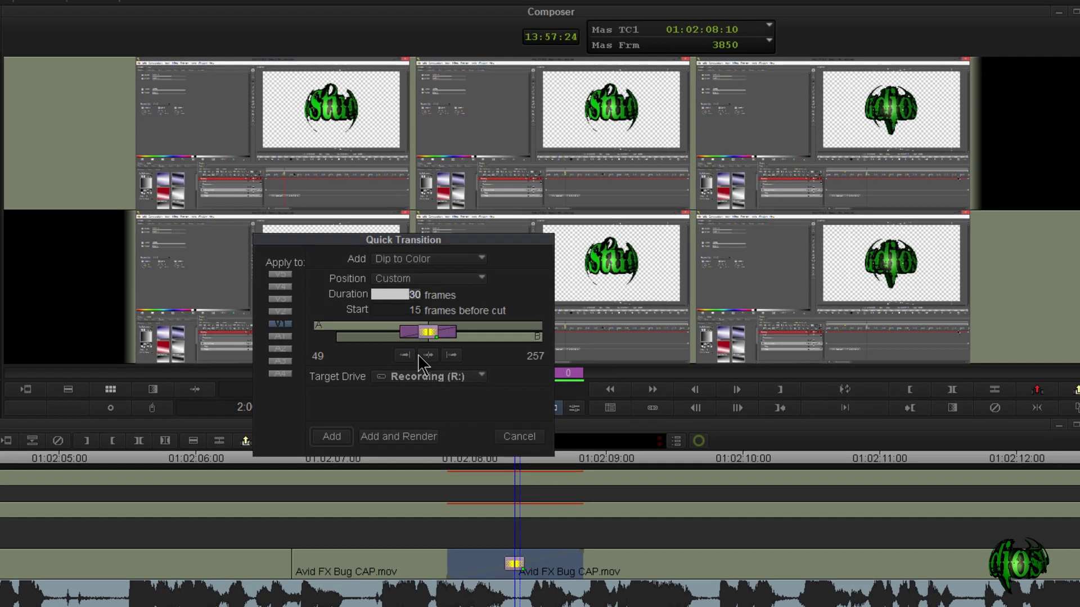
pyautogui.write('3')
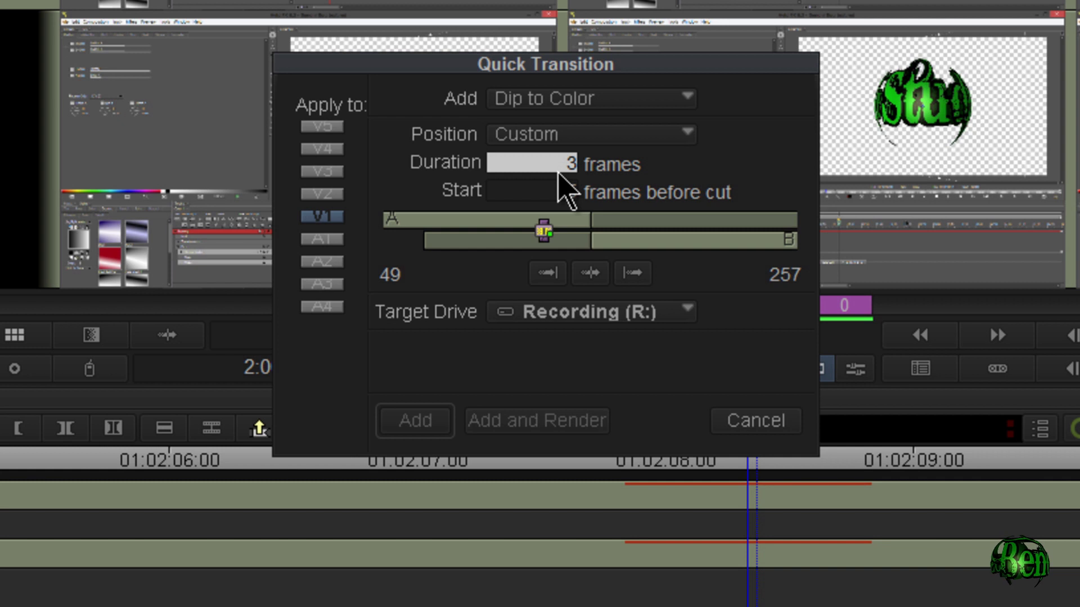
pyautogui.write('1')
pyautogui.click(591, 278)
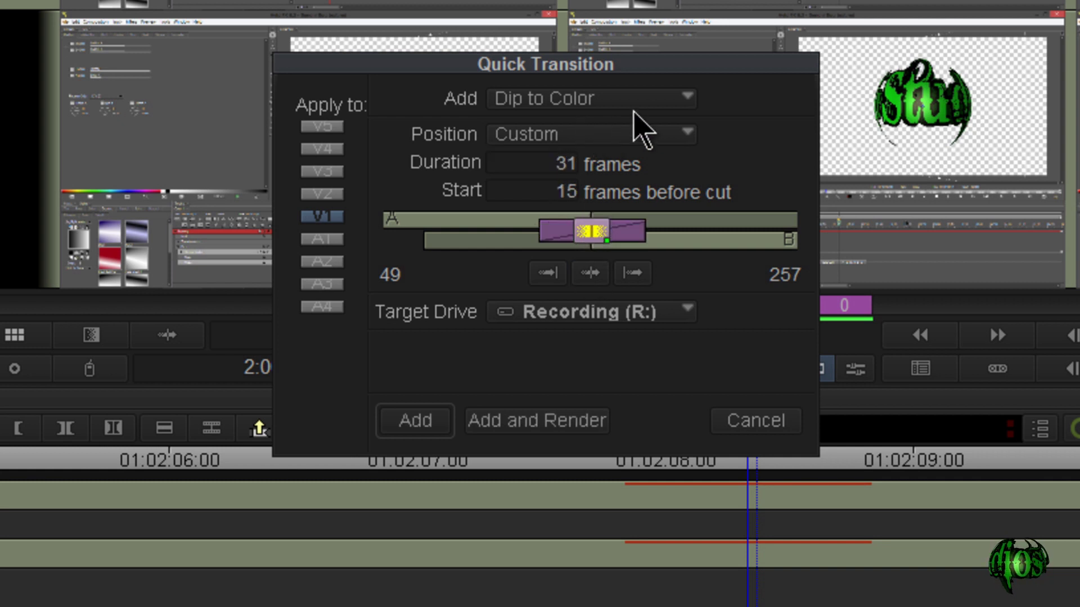
pyautogui.click(411, 419)
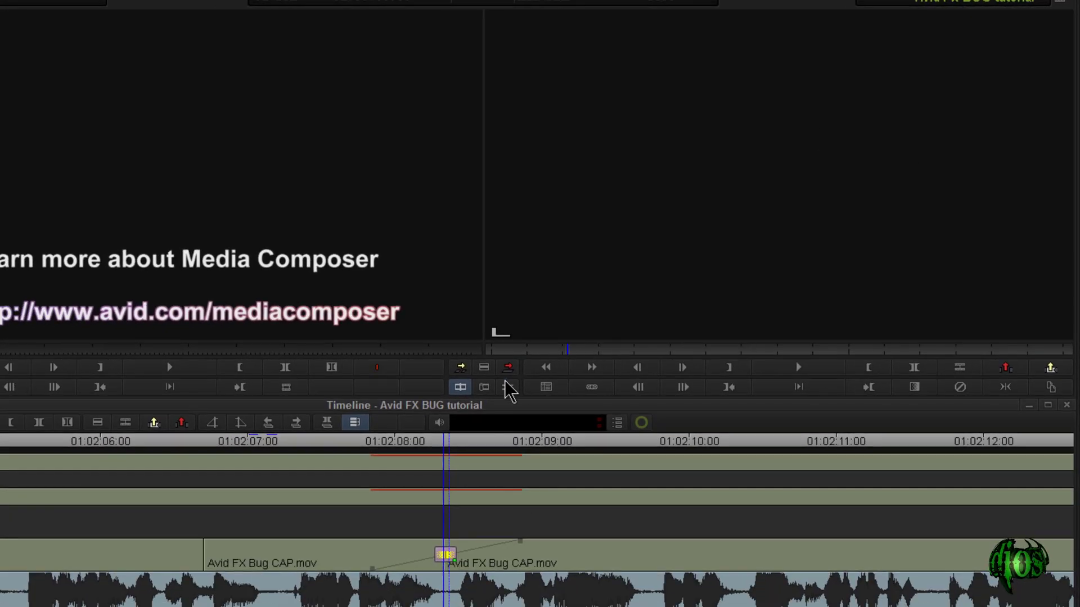
# - Scrub the frames around the middle of the 31-frame Dip to Color and check its foreground level in the Effect Editor
pyautogui.moveTo(447, 438); pyautogui.dragTo(455, 458)
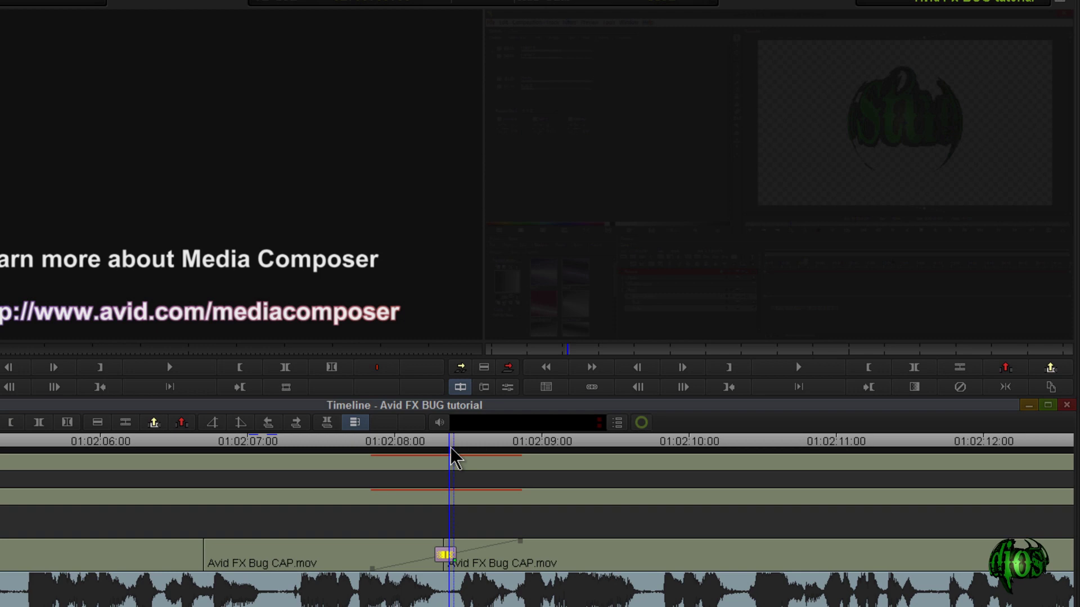
pyautogui.moveTo(455, 449)
pyautogui.mouseDown()
pyautogui.moveTo(357, 450)
pyautogui.moveTo(462, 450)
pyautogui.mouseUp()
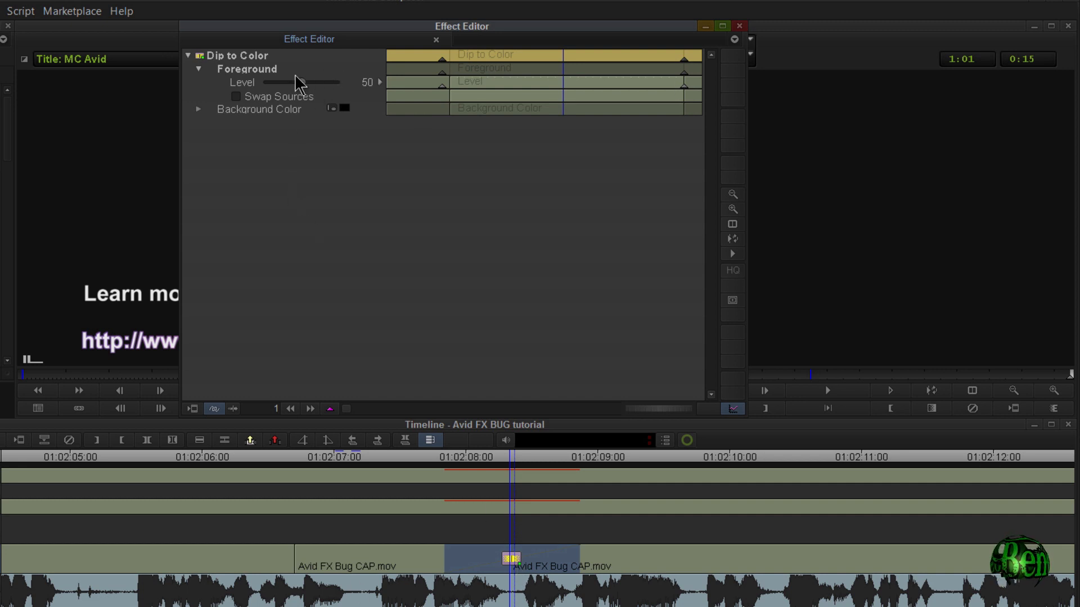
pyautogui.moveTo(560, 51); pyautogui.dragTo(569, 51)
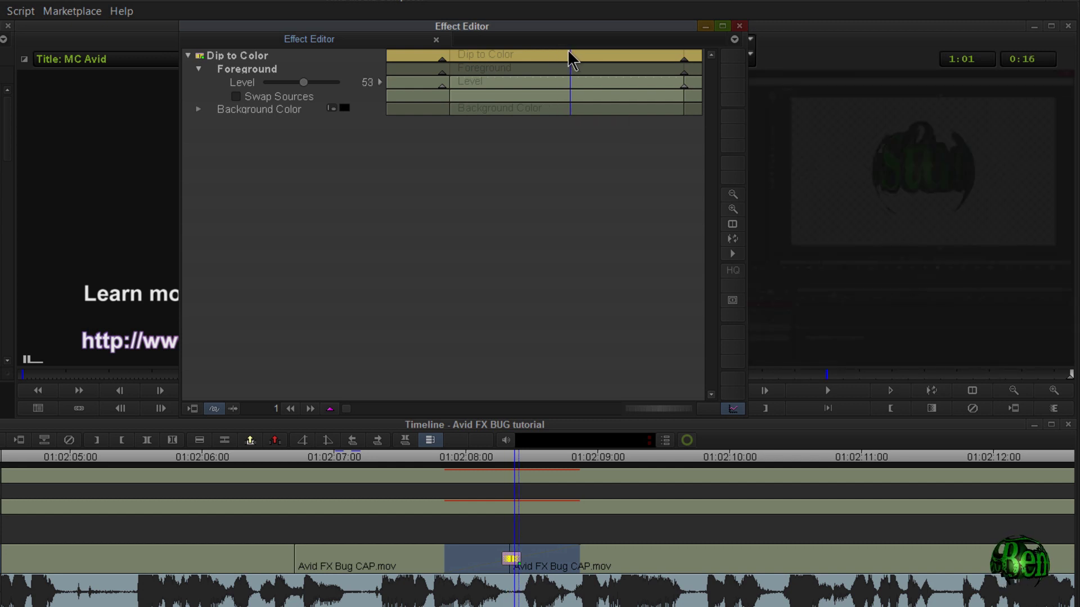
pyautogui.click(739, 26)
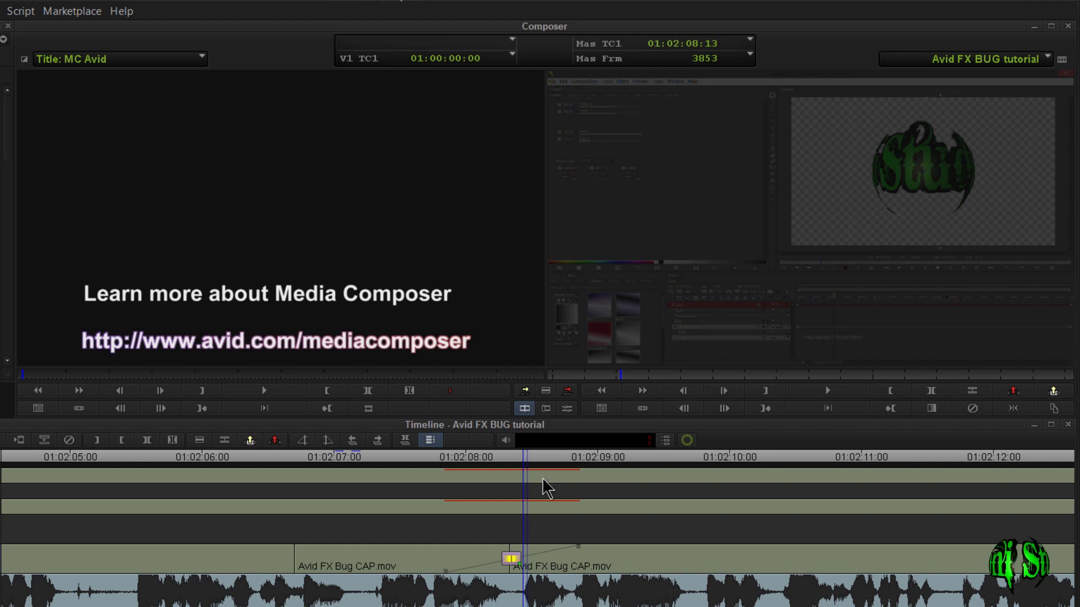
# - Cut V1 at 01:02:10:17 and add a centred 65-frame Dip to Color transition there
pyautogui.moveTo(551, 457); pyautogui.dragTo(805, 444)
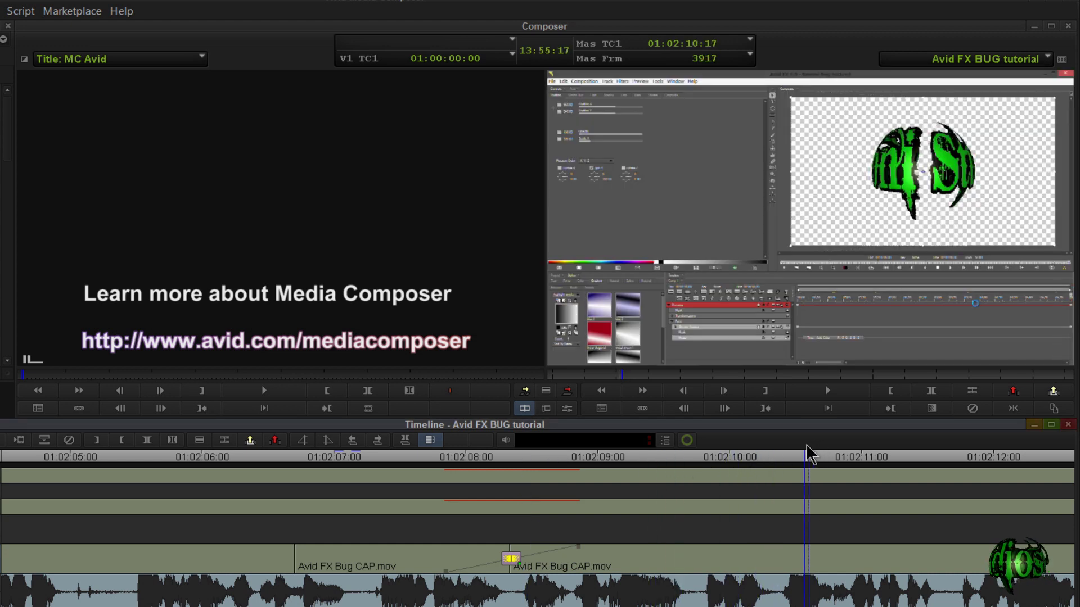
pyautogui.press('h')
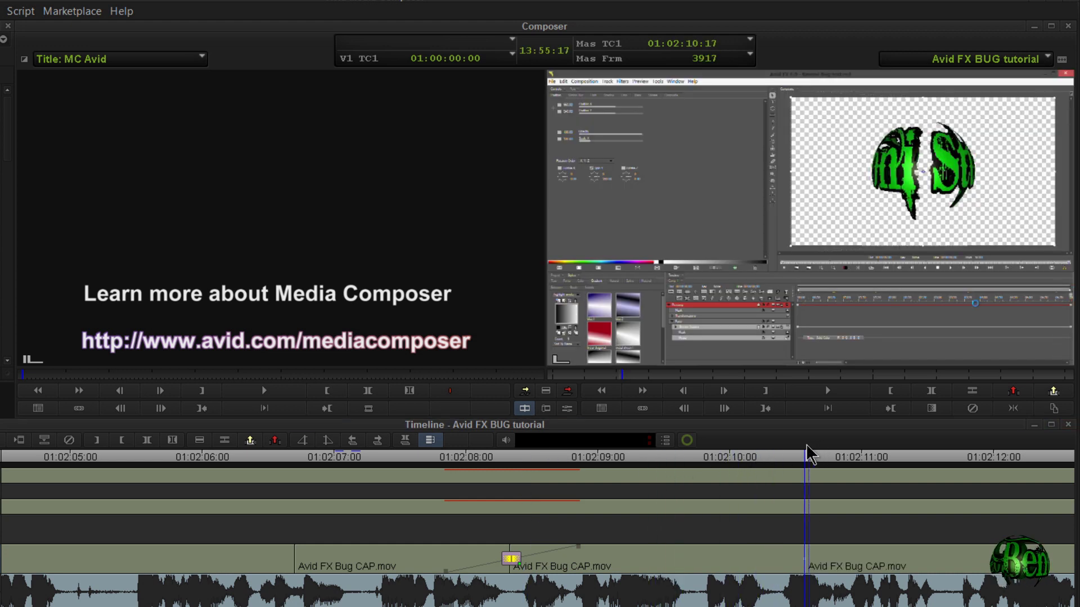
pyautogui.press('\\')
pyautogui.write('65')
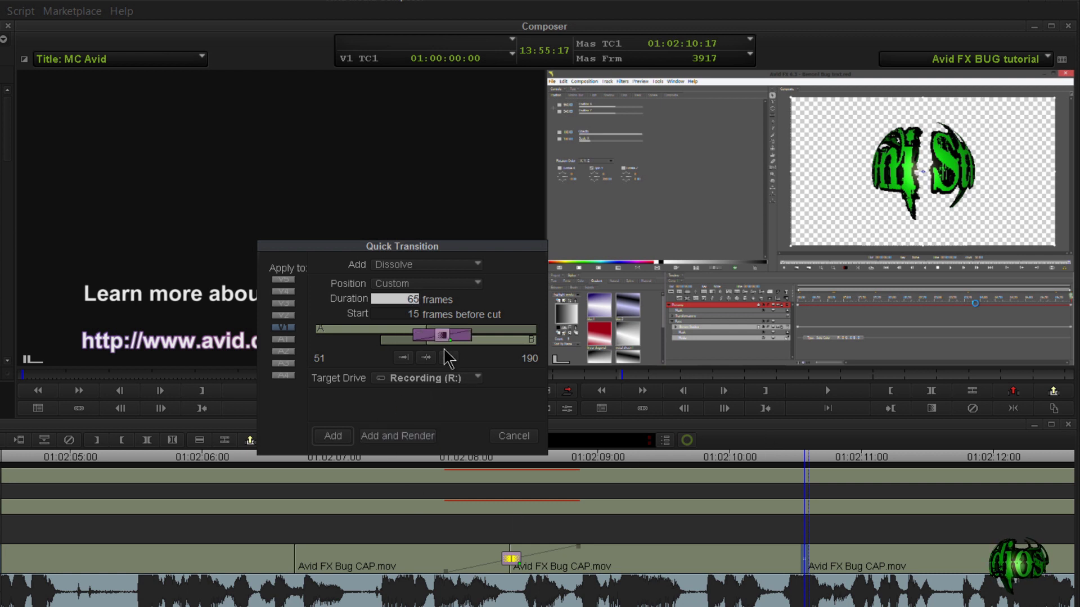
pyautogui.click(425, 358)
pyautogui.click(424, 278)
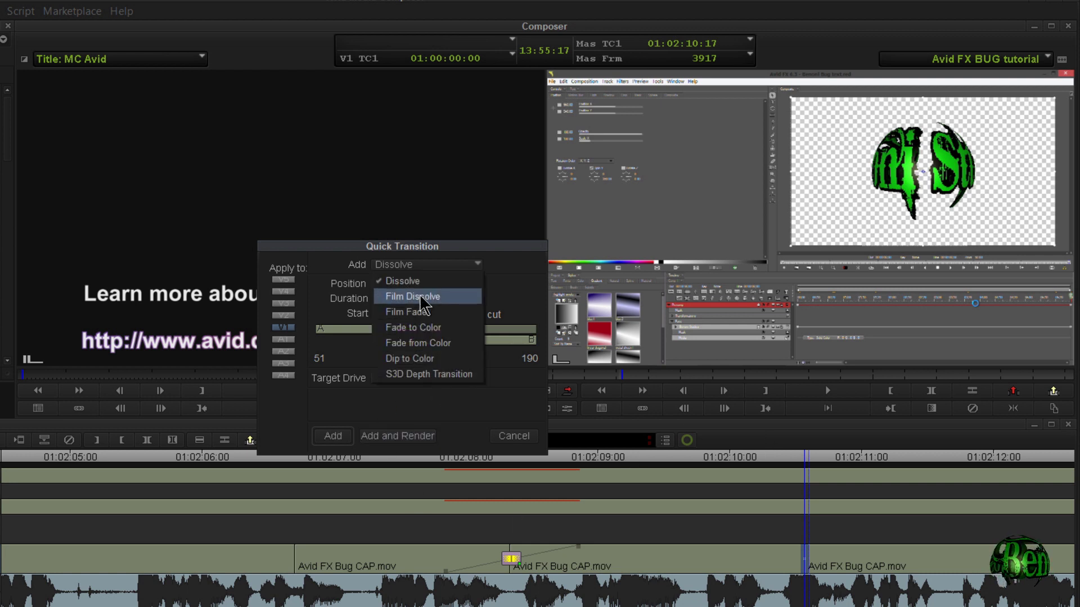
pyautogui.click(419, 357)
pyautogui.click(333, 436)
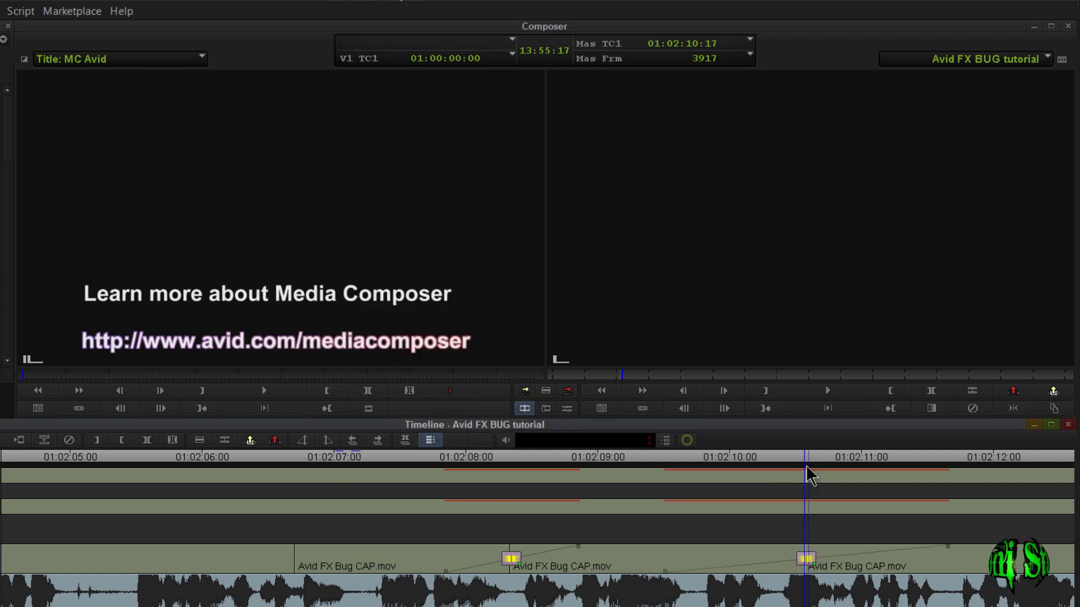
# - Check the foreground level at the midpoint of the 65-frame Dip to Color in the Effect Editor
pyautogui.moveTo(820, 454)
pyautogui.mouseDown()
pyautogui.moveTo(795, 457)
pyautogui.moveTo(806, 457)
pyautogui.mouseUp()
pyautogui.click(572, 410)
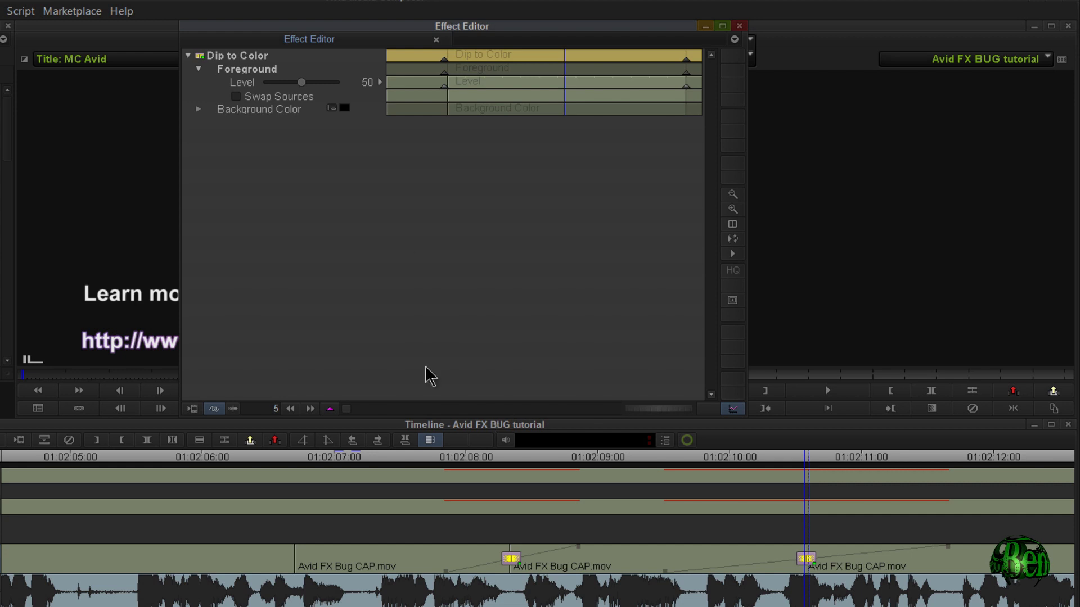
pyautogui.click(740, 27)
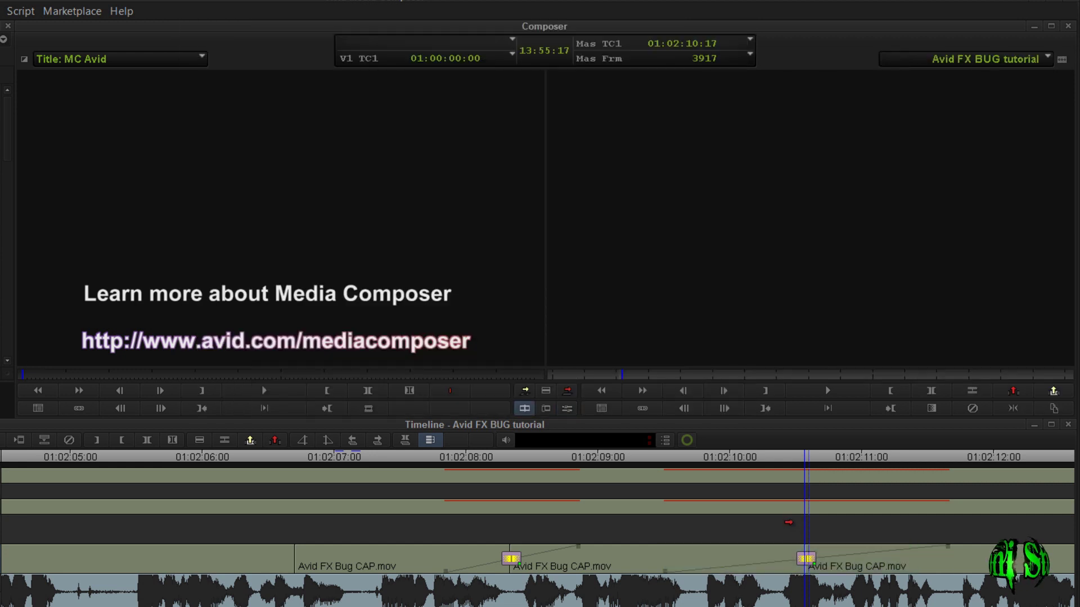
# - Cut V1 at 01:02:13:04 and add a 43-frame Dissolve starting 21 frames before the cut
pyautogui.press('space')
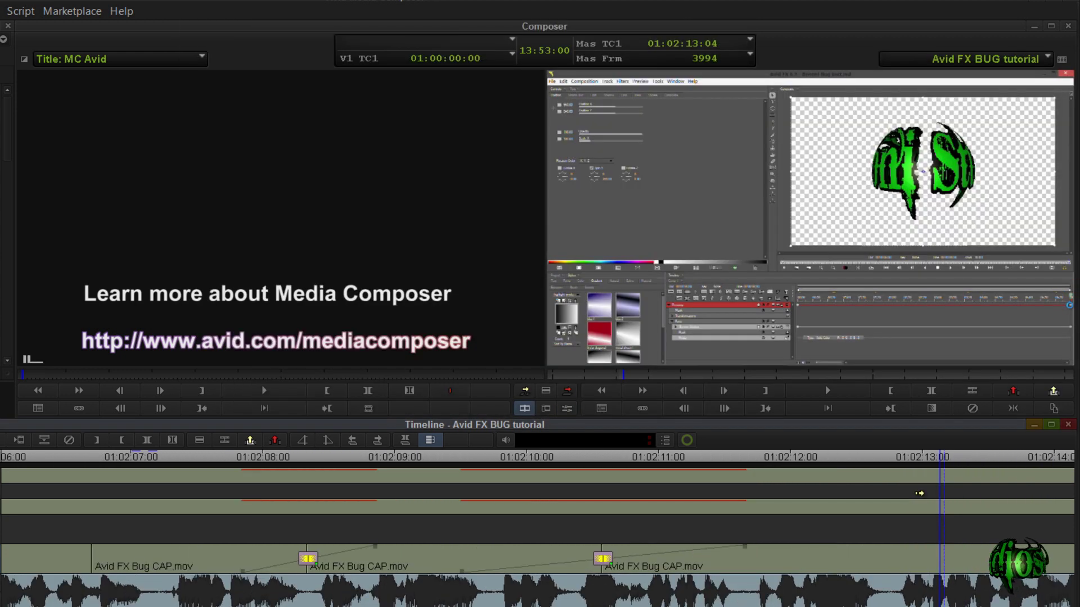
pyautogui.press('\\')
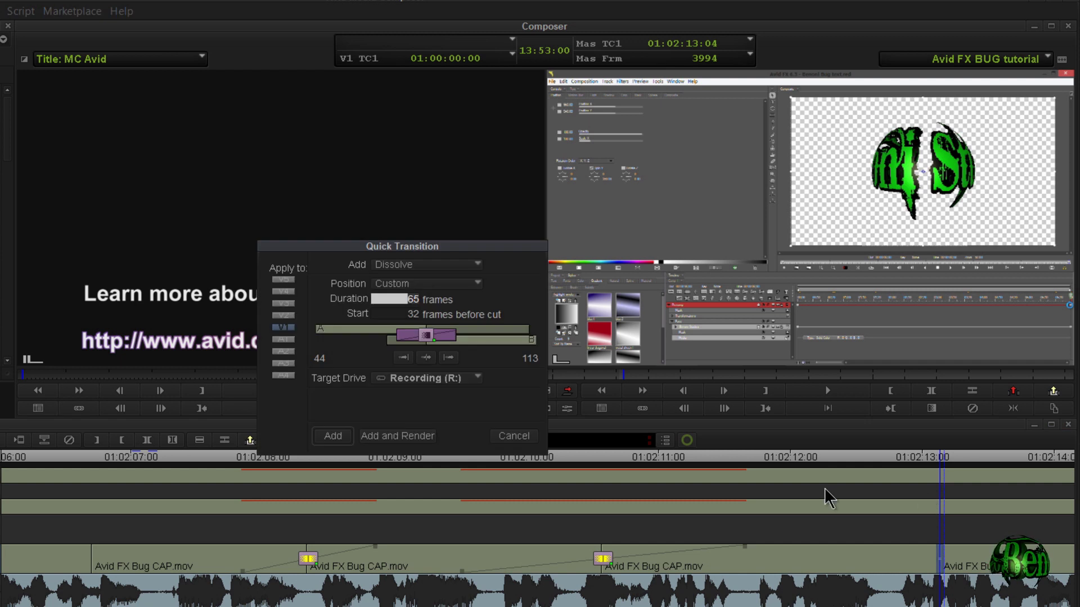
pyautogui.moveTo(427, 336); pyautogui.dragTo(431, 323)
pyautogui.click(426, 358)
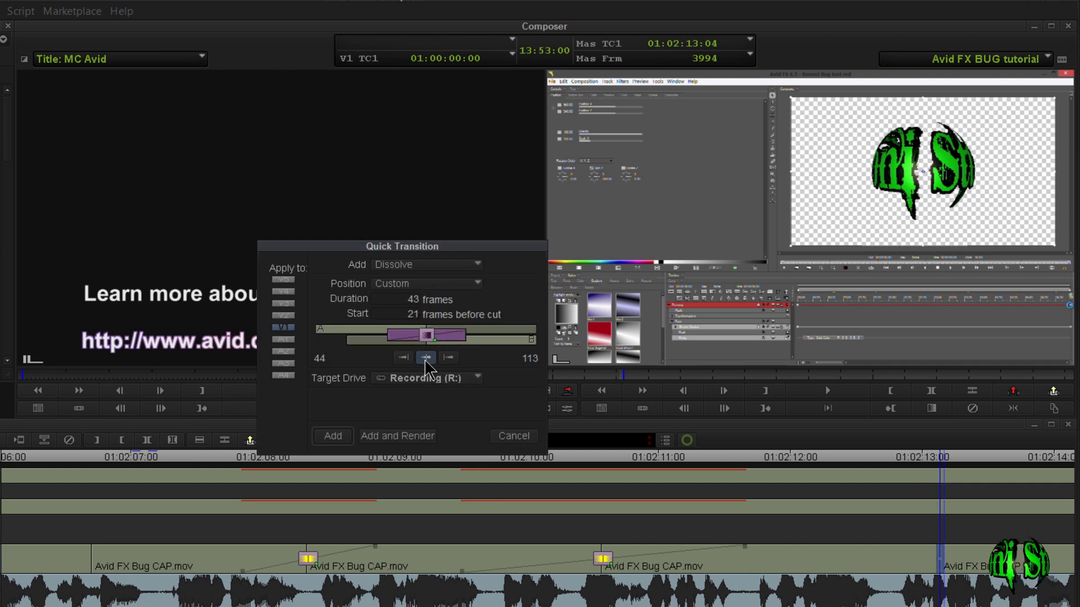
pyautogui.click(333, 436)
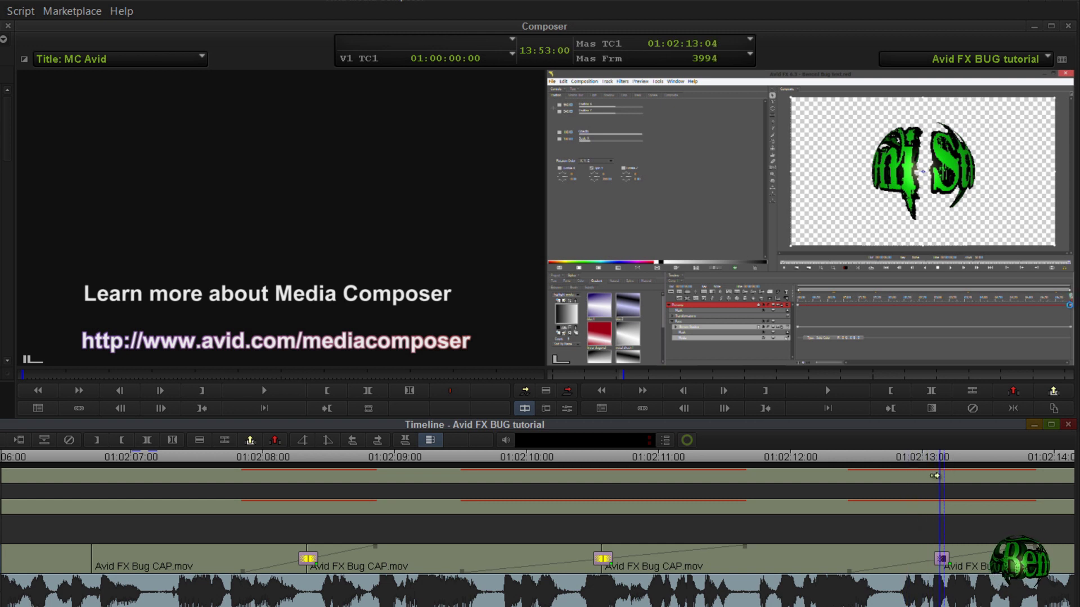
# - Change the transition at the 01:02:13:04 cut to Dip to Color
pyautogui.press('\\')
pyautogui.click(446, 265)
pyautogui.click(433, 356)
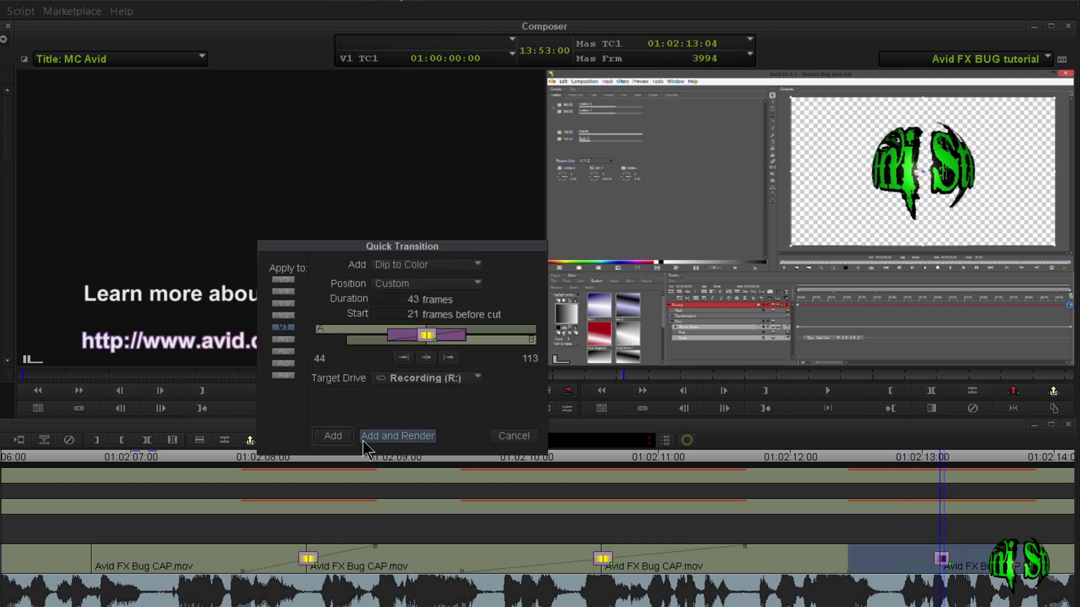
pyautogui.click(364, 440)
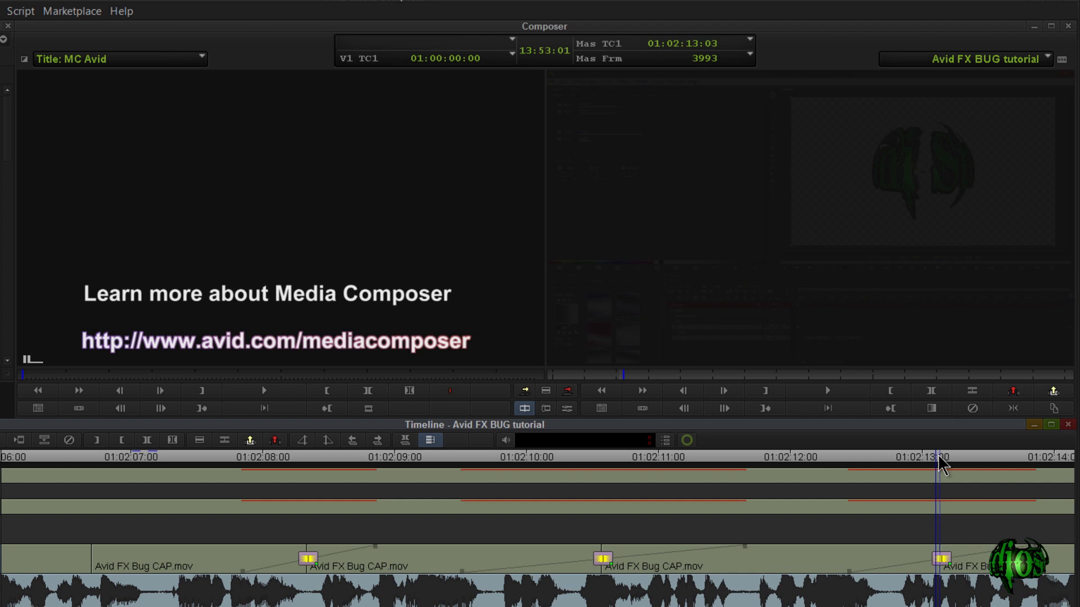
# - Check the foreground level around the midpoint of the 43-frame Dip to Color in the Effect Editor
pyautogui.click(567, 409)
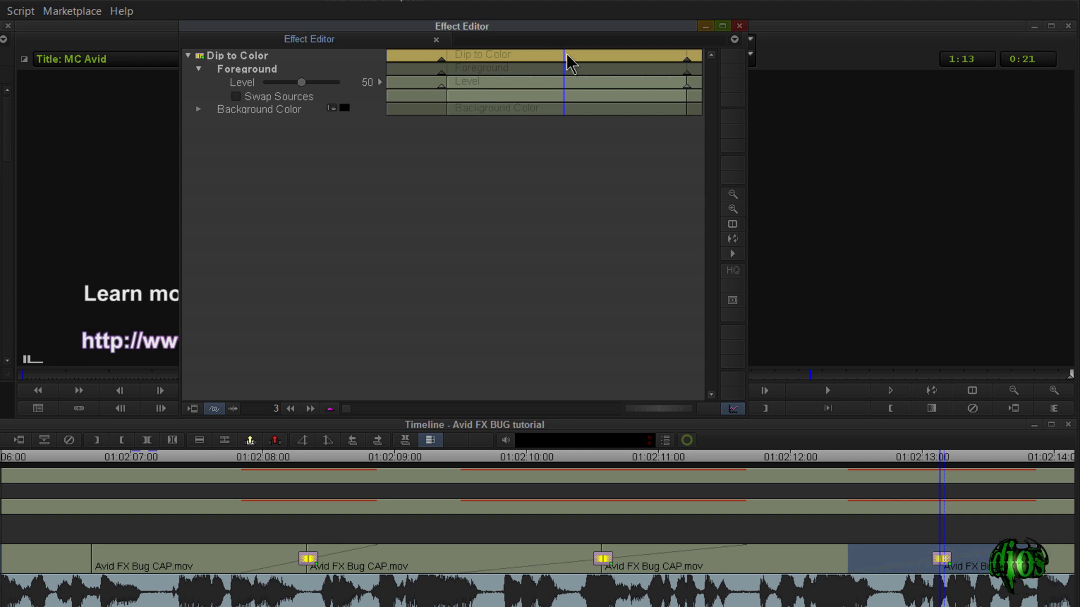
pyautogui.moveTo(562, 53); pyautogui.dragTo(579, 52)
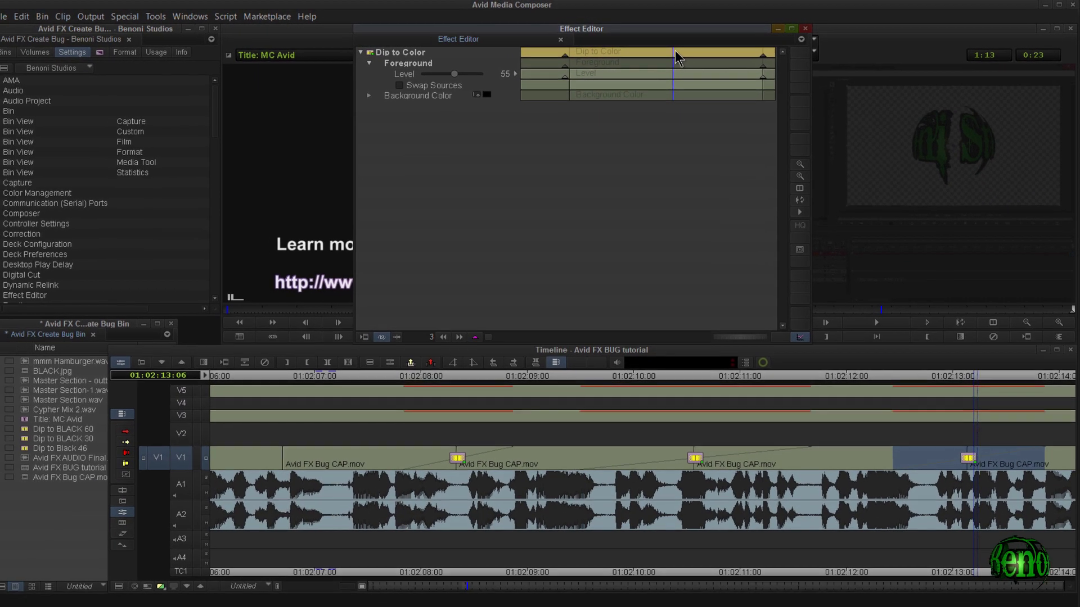
pyautogui.moveTo(675, 53); pyautogui.dragTo(660, 54)
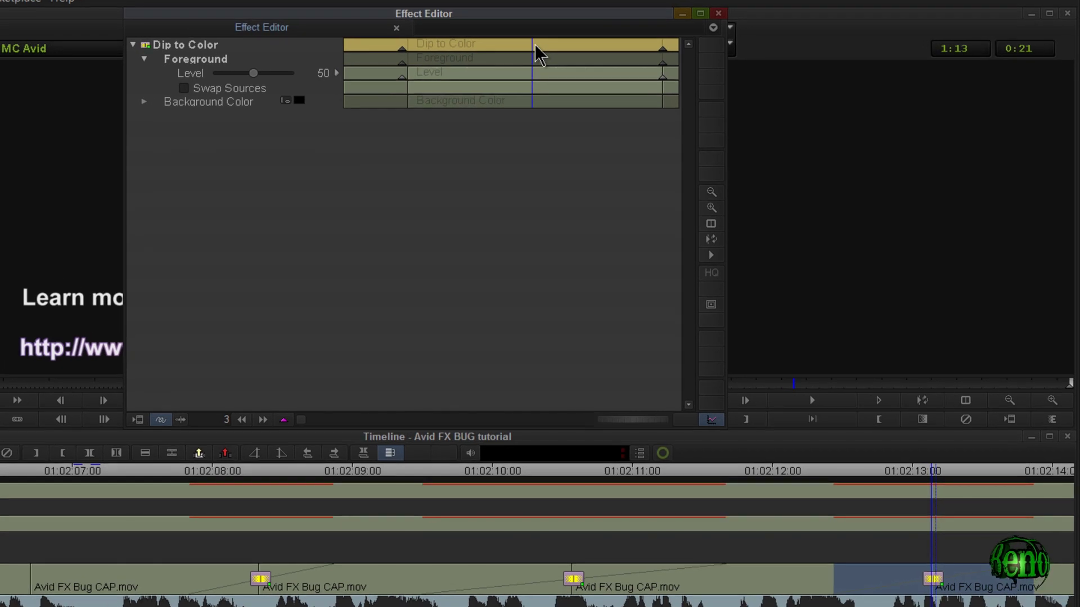
# - Add a keyframe to the enabled groups at frame 0:21, the midpoint of the Dip to Color
pyautogui.click(284, 421)
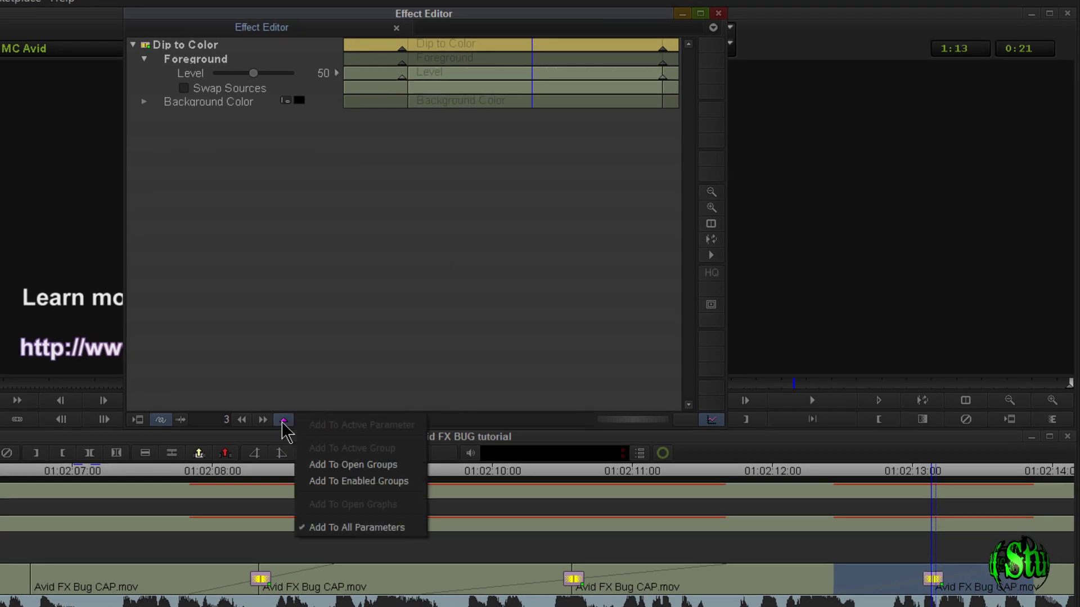
pyautogui.click(341, 480)
pyautogui.moveTo(532, 48)
pyautogui.mouseDown()
pyautogui.moveTo(416, 67)
pyautogui.moveTo(668, 53)
pyautogui.moveTo(535, 54)
pyautogui.mouseUp()
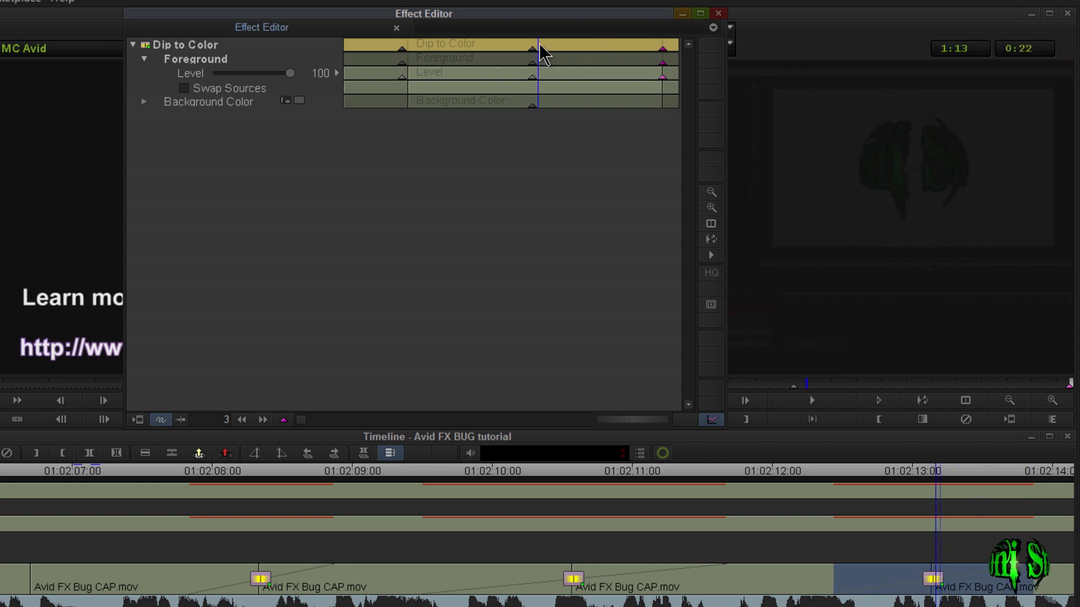
# - Add a second keyframe to the enabled groups at 0:25 and set its foreground level to 50
pyautogui.moveTo(534, 52); pyautogui.dragTo(556, 45)
pyautogui.rightClick(283, 420)
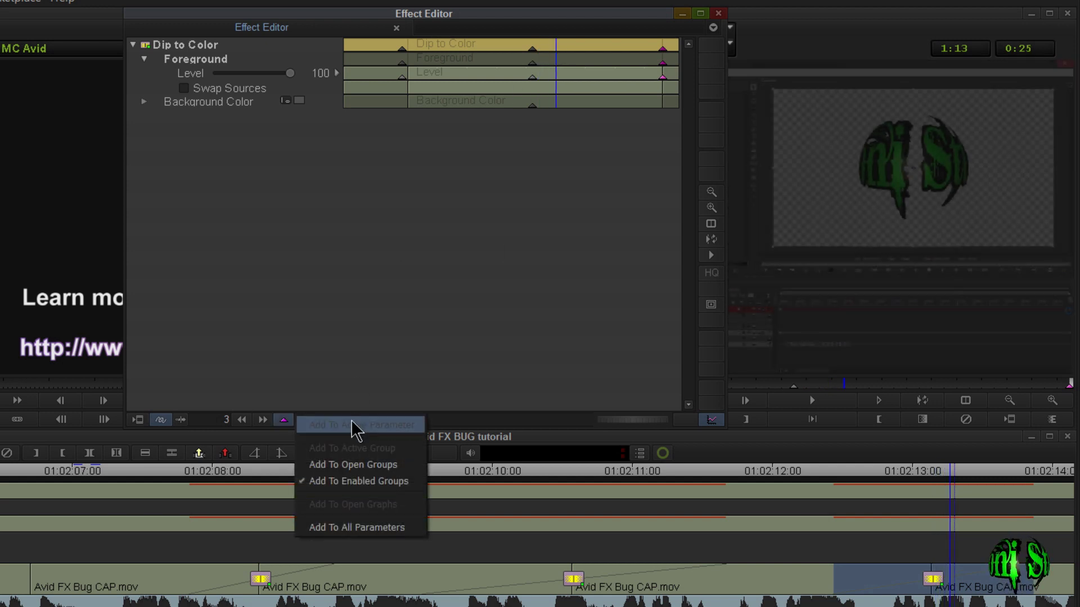
pyautogui.click(355, 481)
pyautogui.moveTo(265, 78); pyautogui.dragTo(253, 74)
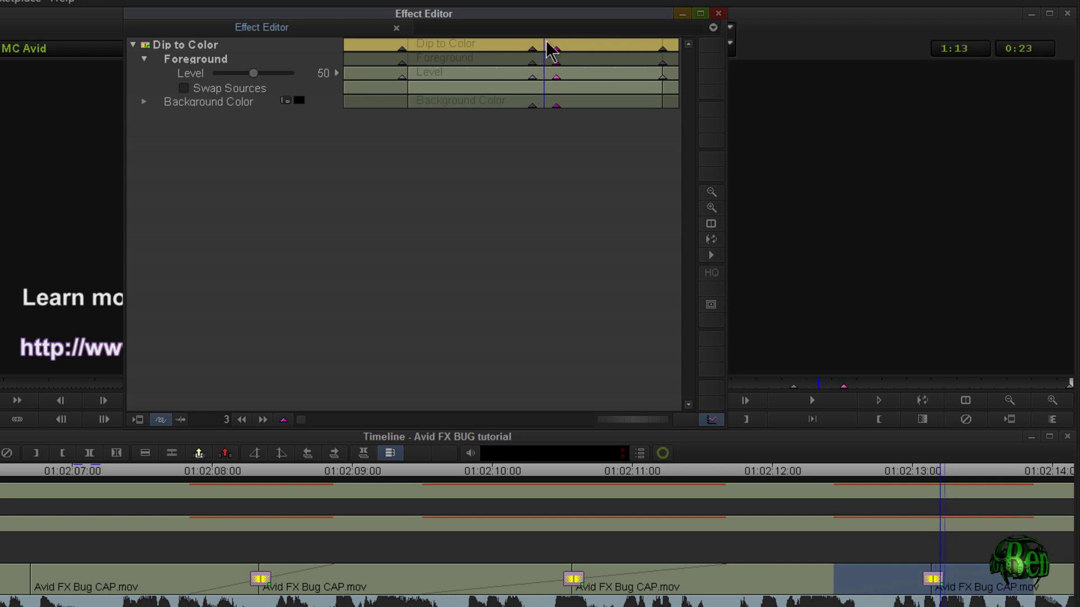
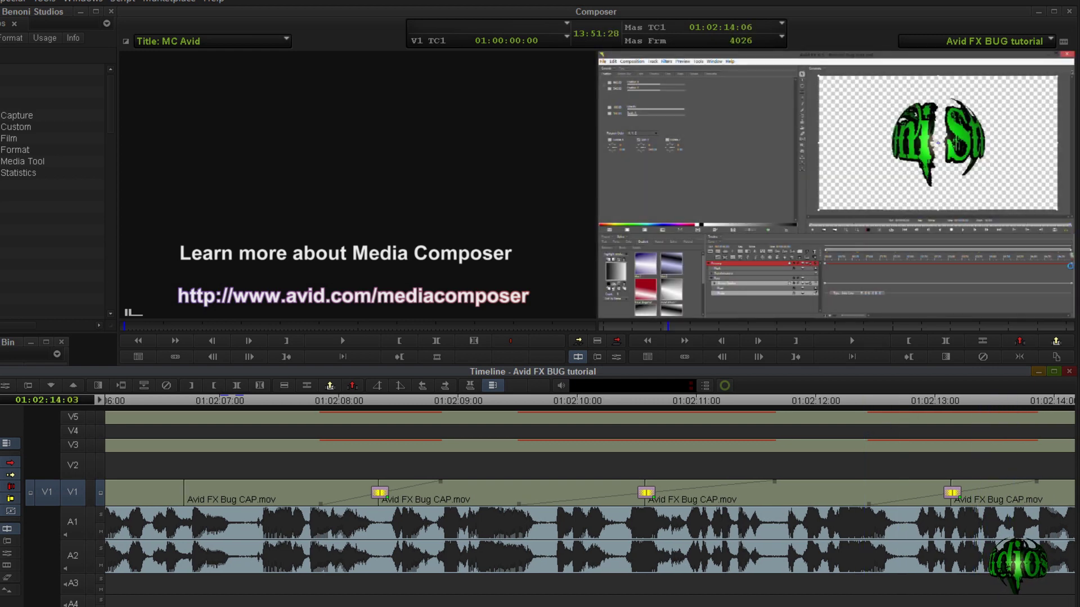
# - Play the sequence from 01:02:12:05 through the transition at the 01:02:13:04 cut
pyautogui.click(549, 400)
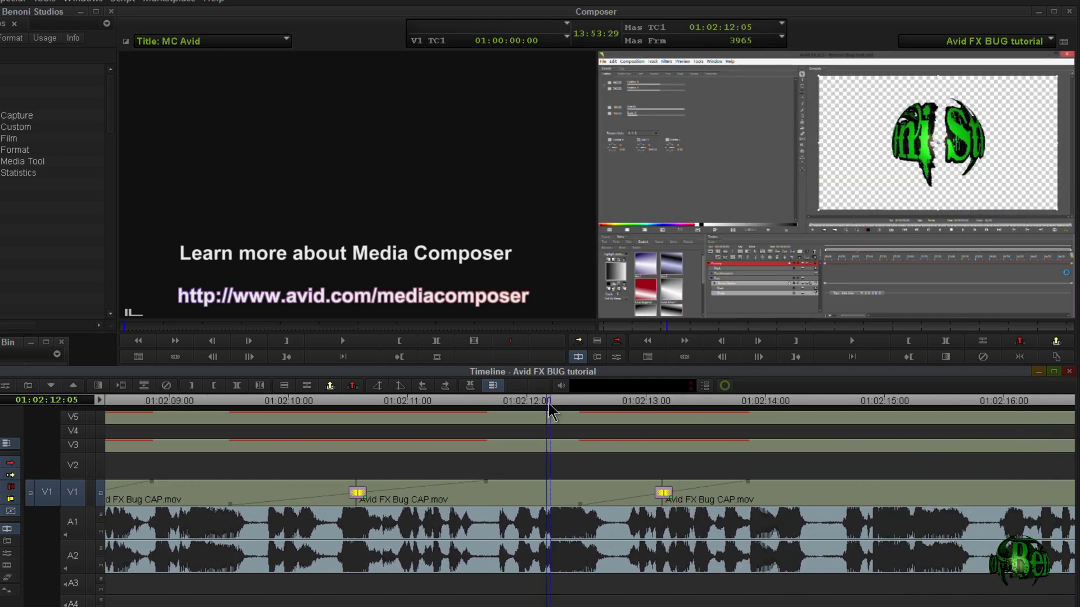
pyautogui.press('space')
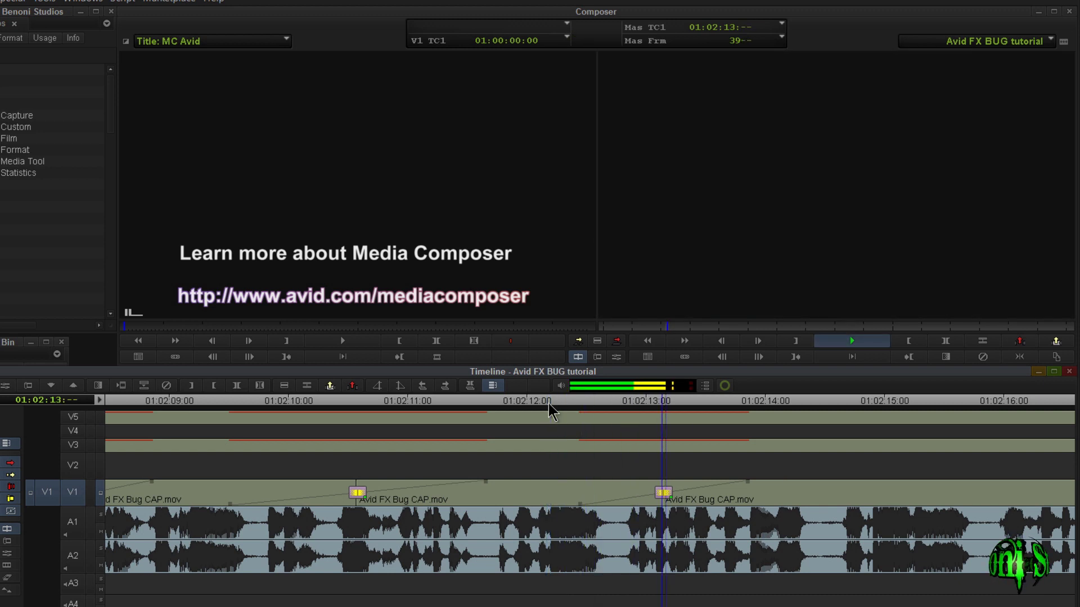
pyautogui.press('space')
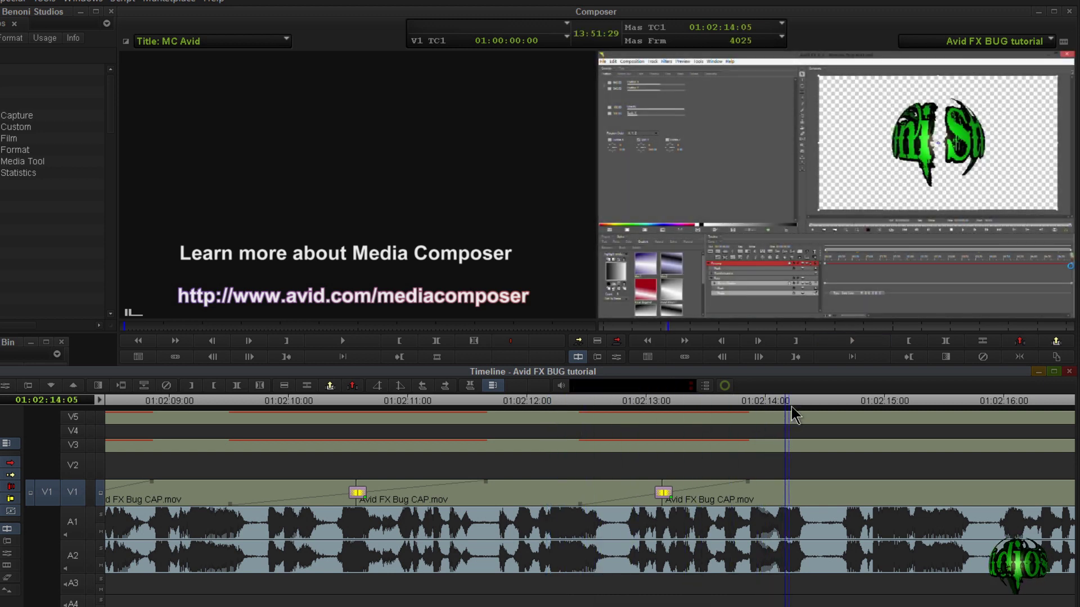
# - Reopen the Dip to Color at 01:02:13:04 in the Effect Editor and compare the foreground levels before, between and after its keyframes
pyautogui.moveTo(629, 400); pyautogui.dragTo(660, 420)
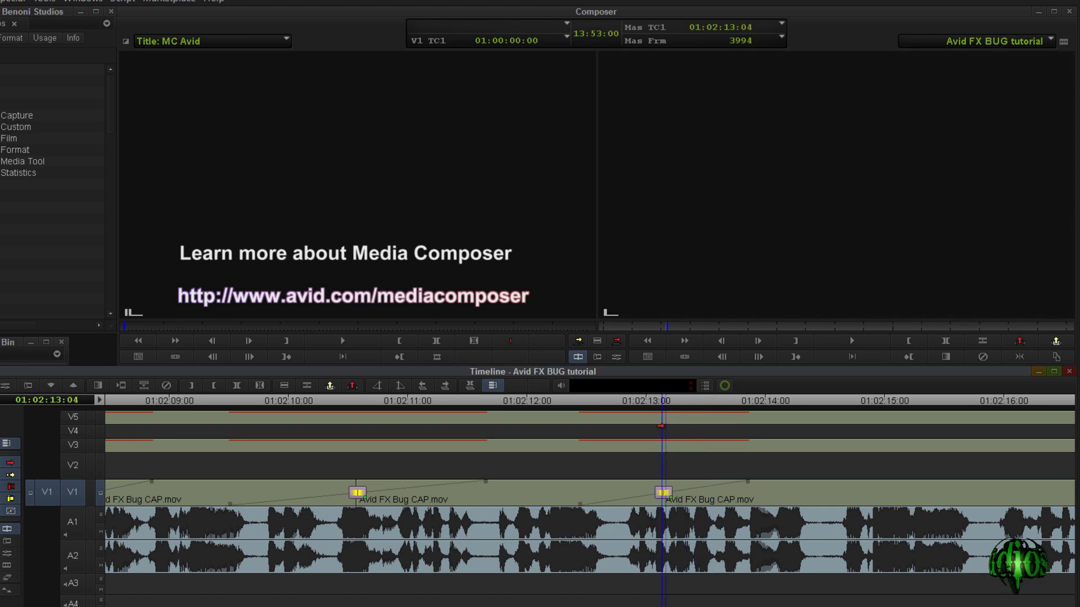
pyautogui.click(577, 357)
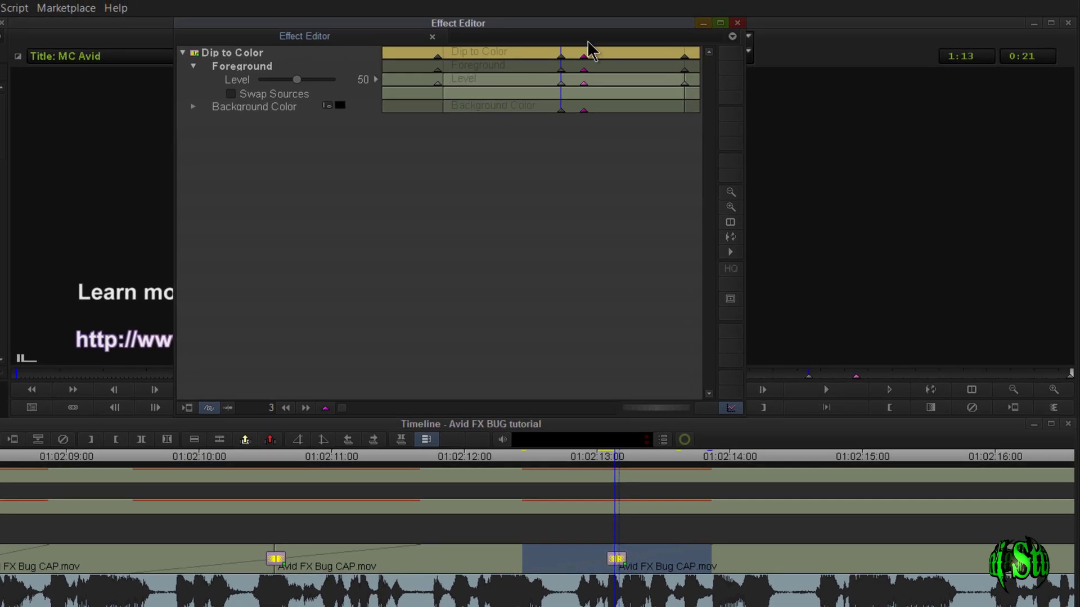
pyautogui.click(649, 38)
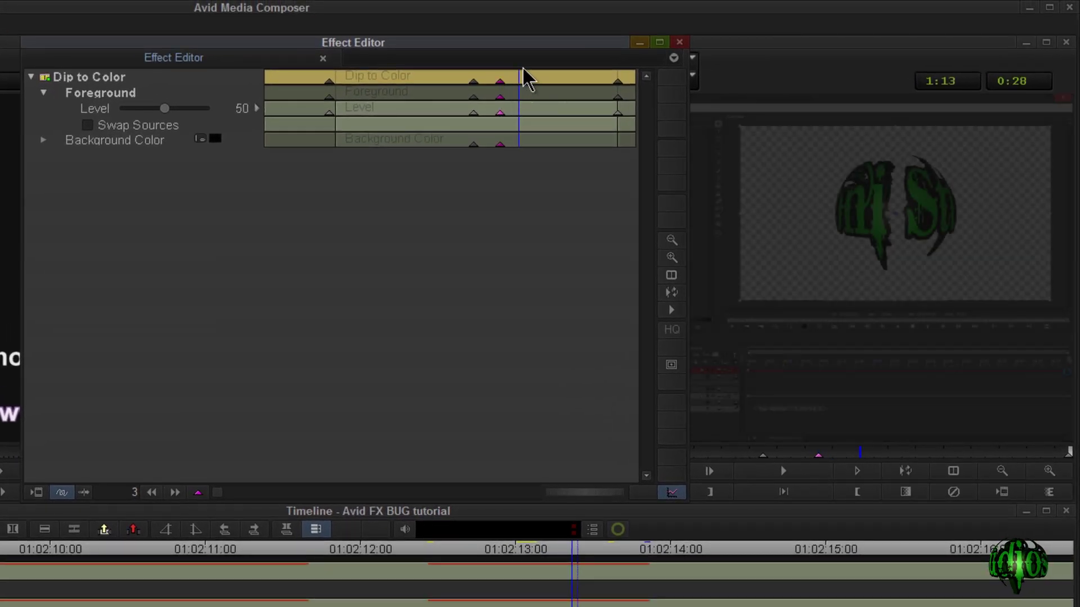
pyautogui.moveTo(517, 79); pyautogui.dragTo(450, 80)
pyautogui.click(472, 82)
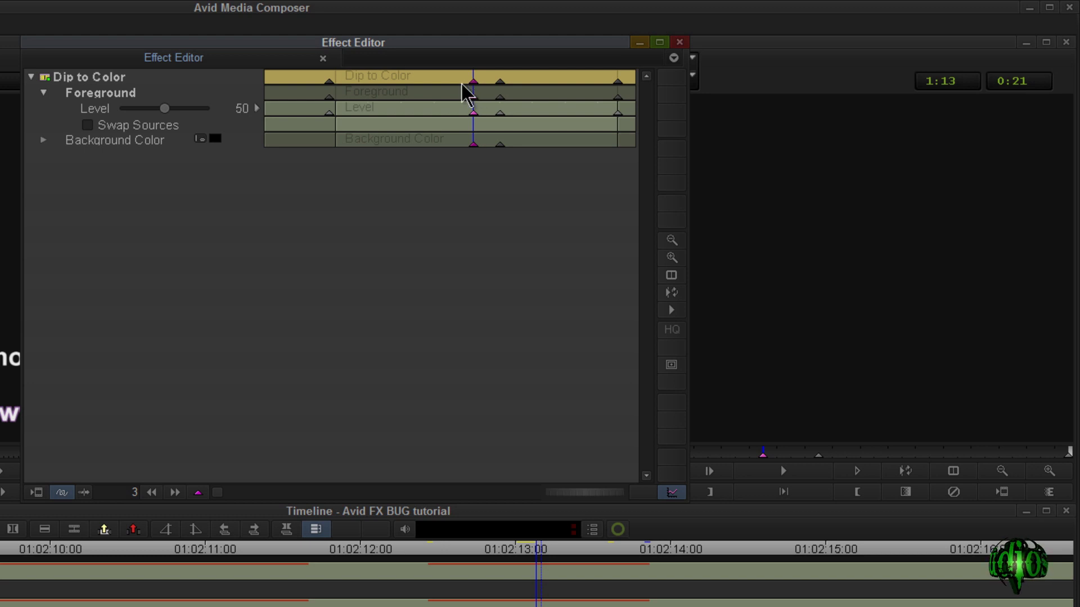
pyautogui.moveTo(494, 88); pyautogui.dragTo(363, 68)
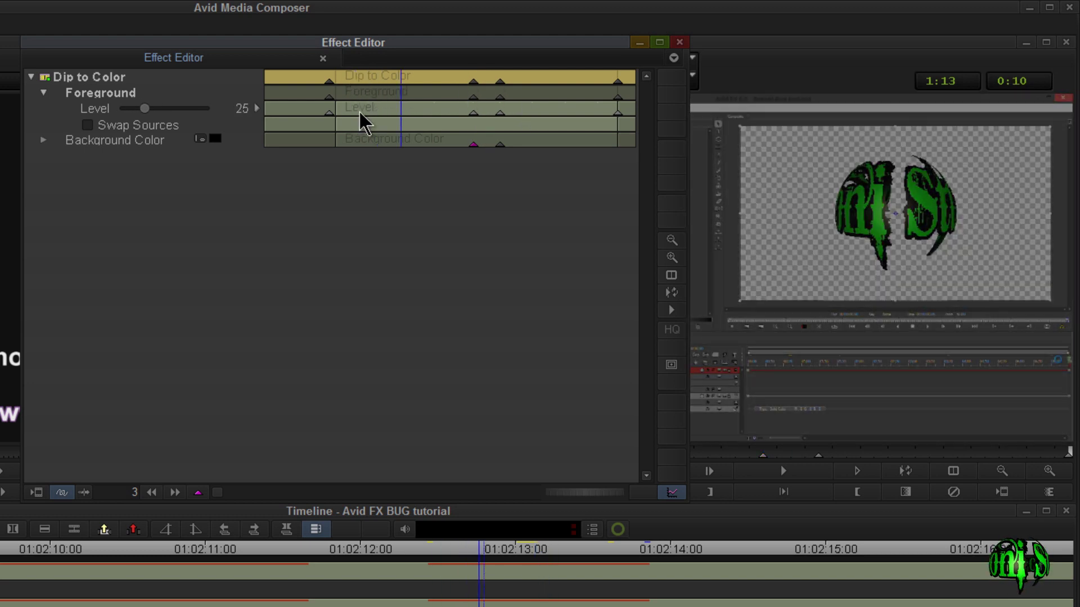
pyautogui.moveTo(395, 82); pyautogui.dragTo(533, 96)
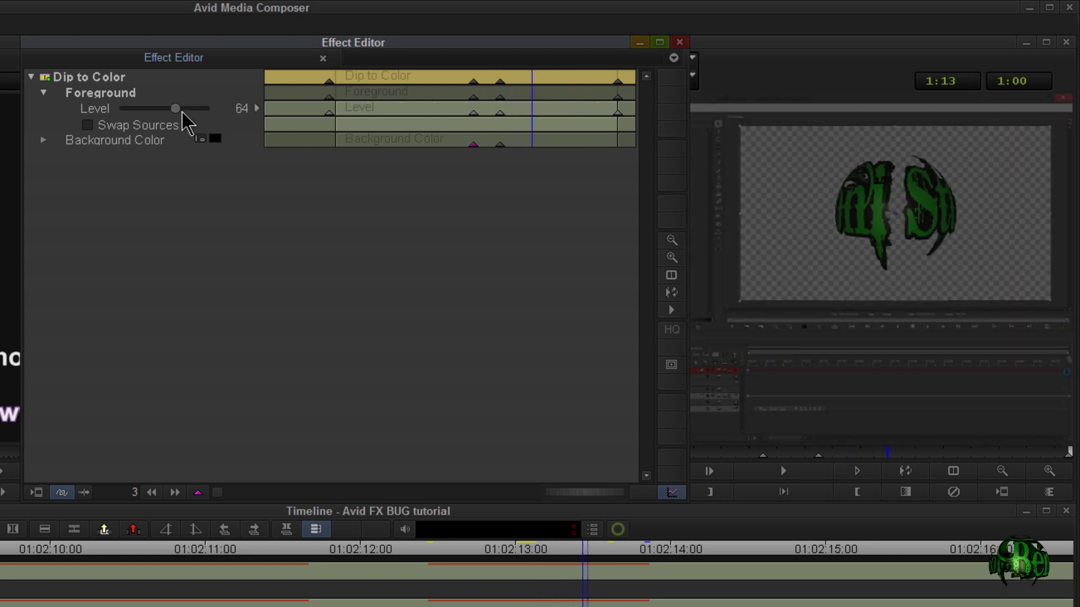
pyautogui.moveTo(175, 113); pyautogui.dragTo(172, 112)
pyautogui.moveTo(531, 84); pyautogui.dragTo(612, 79)
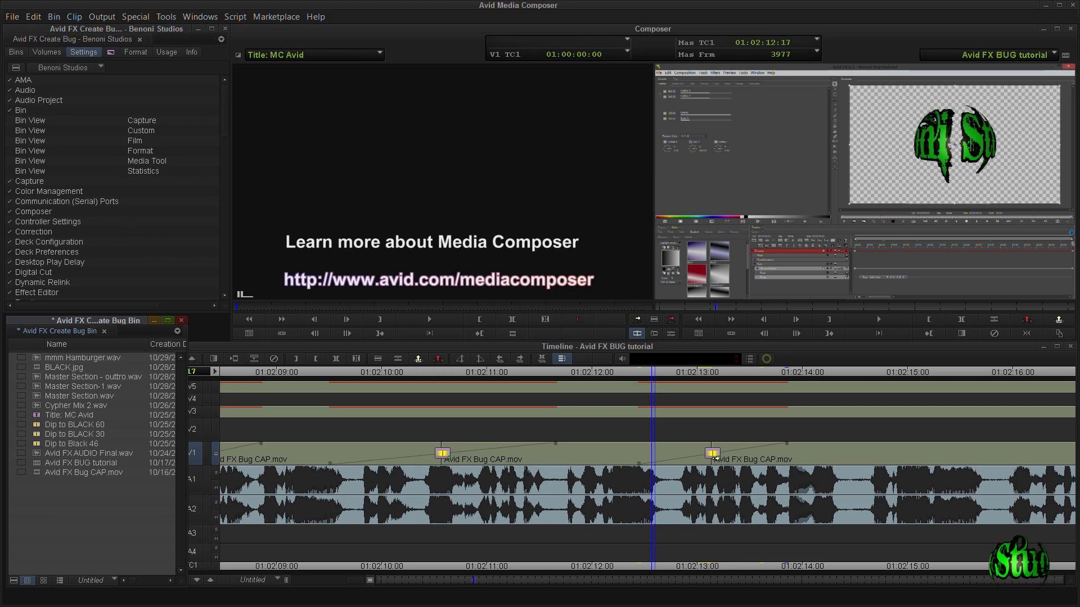
# - Inspect the quick transition duration and start of the Dip to Color at the 01:02:13:04 cut without changing it
pyautogui.click(715, 457)
pyautogui.click(713, 455)
pyautogui.press('\\')
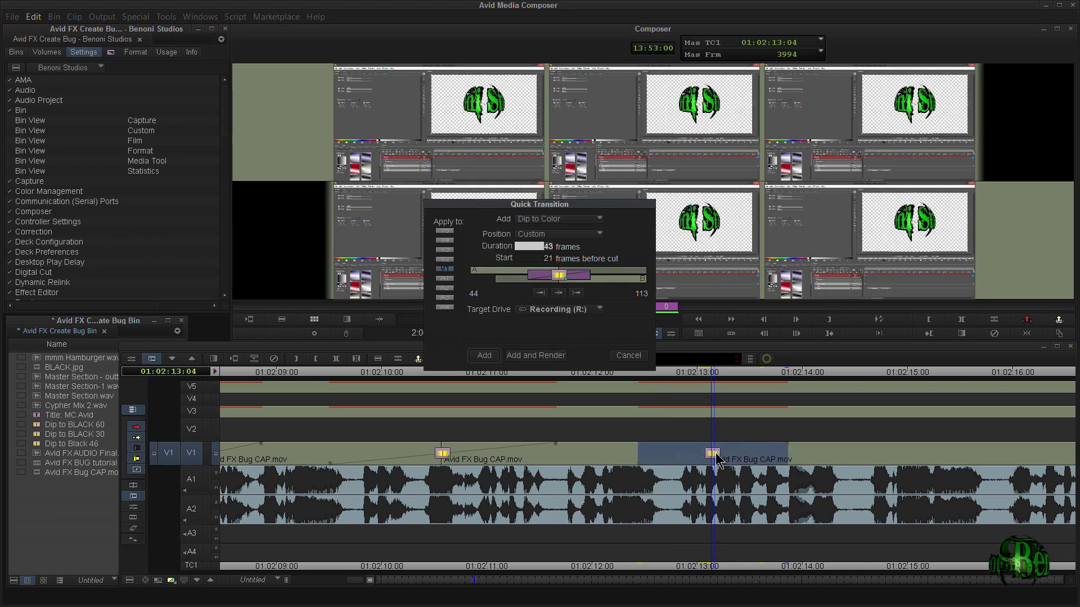
pyautogui.press('Escape')
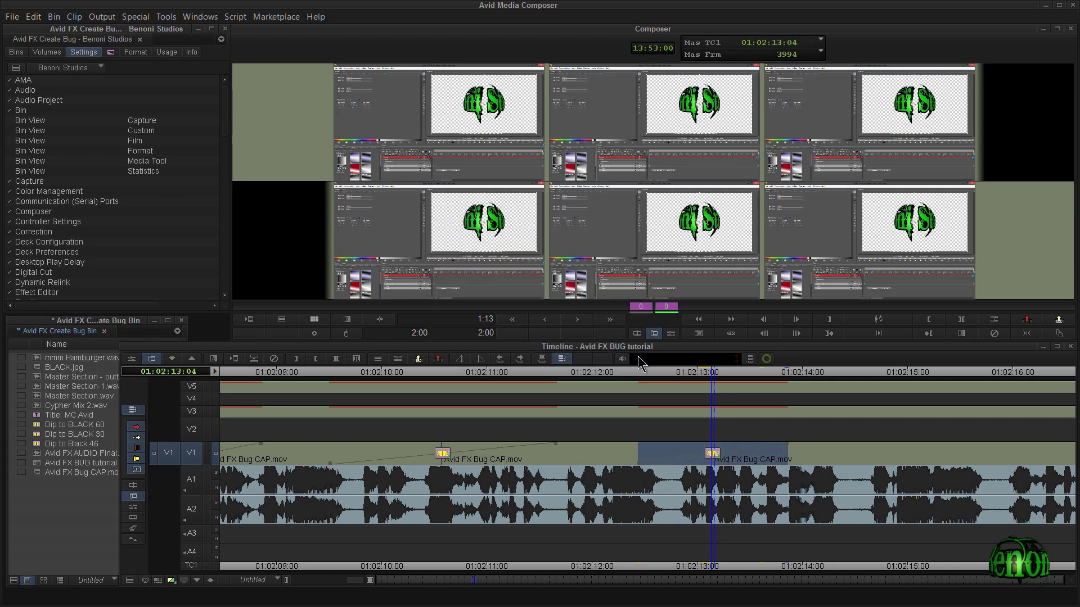
pyautogui.click(655, 333)
# - Inspect the quick transition settings of the Dip to Color transitions at 01:02:43:11 and 01:02:45:05 in Untitled Sequence.01
pyautogui.press('\\')
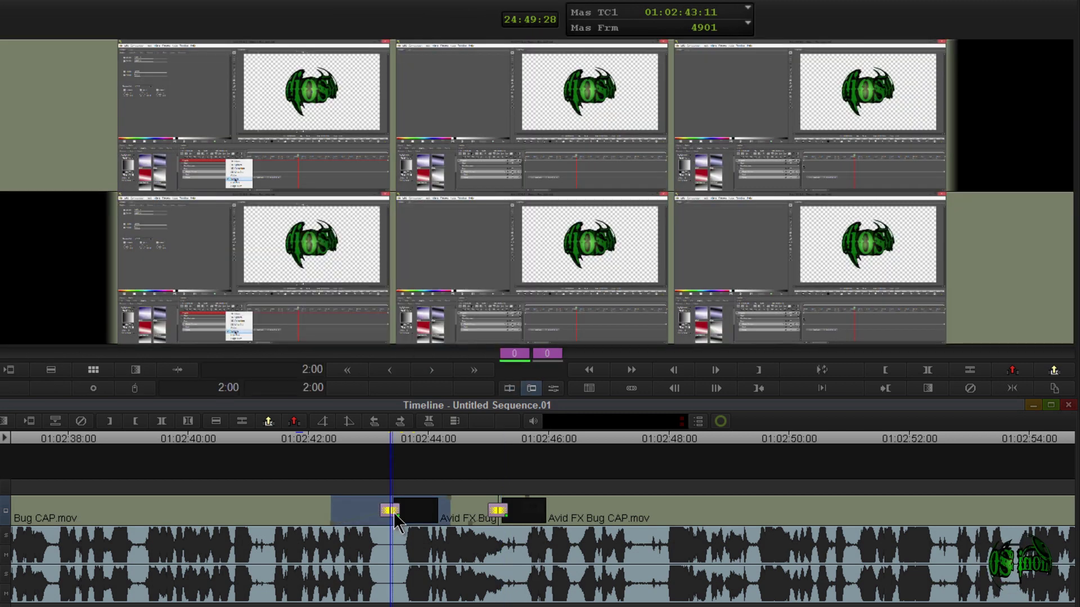
pyautogui.press('\\')
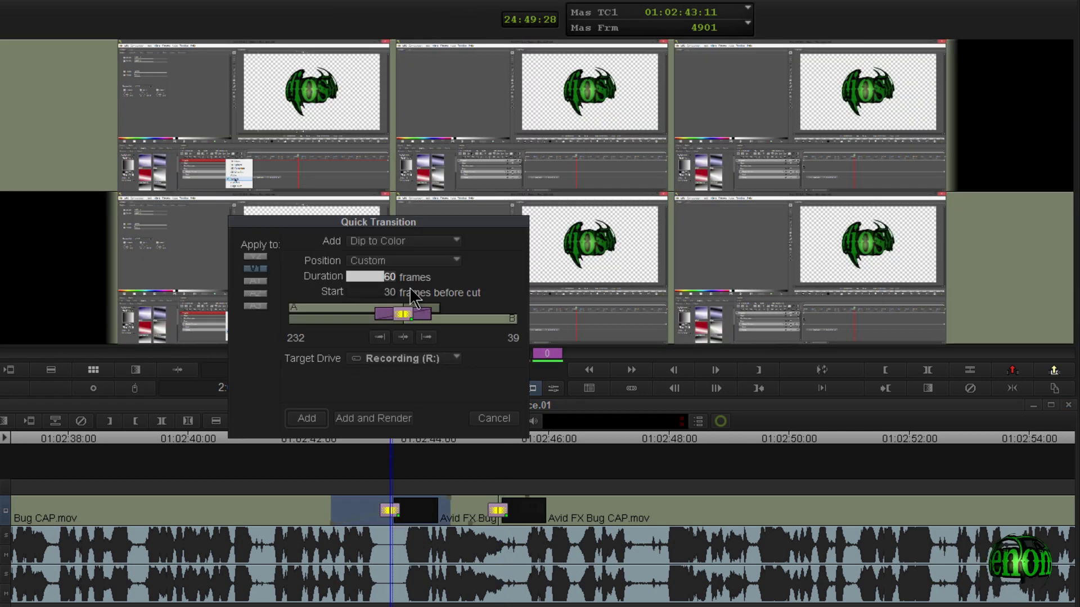
pyautogui.click(488, 417)
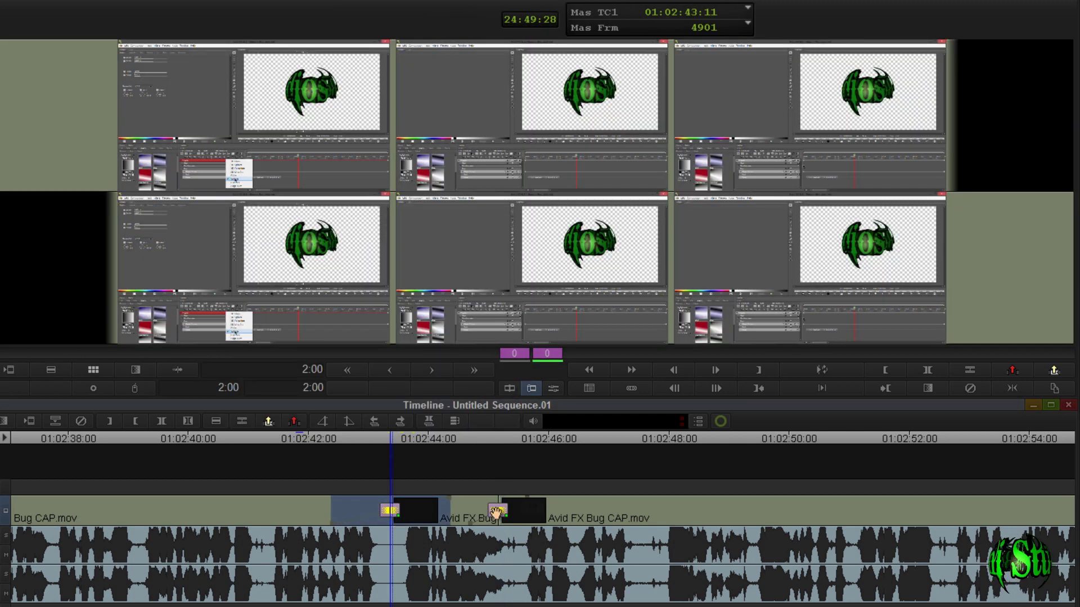
pyautogui.click(498, 511)
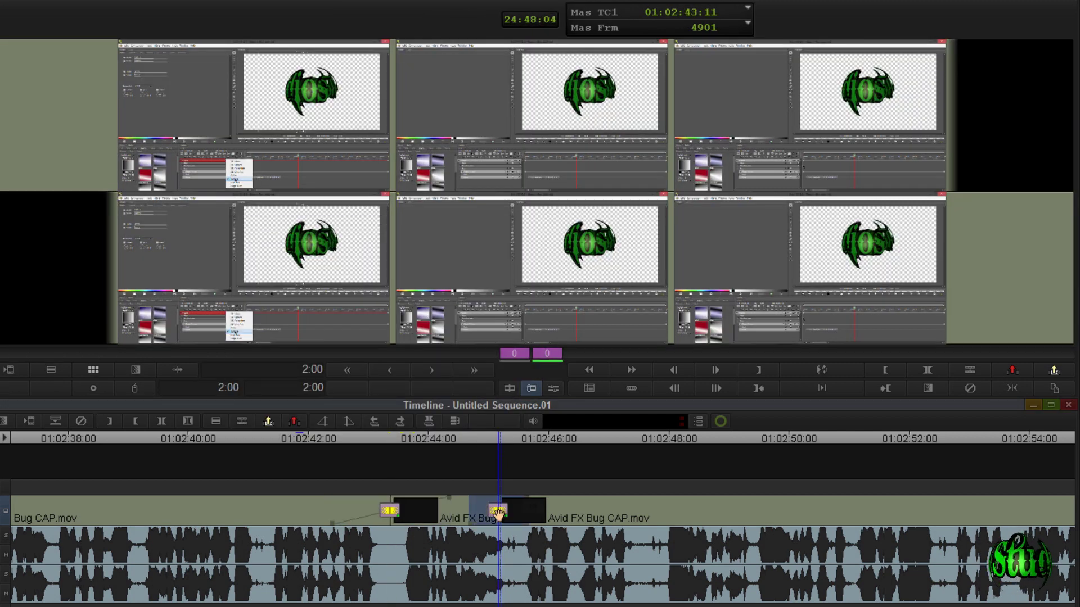
pyautogui.press('\\')
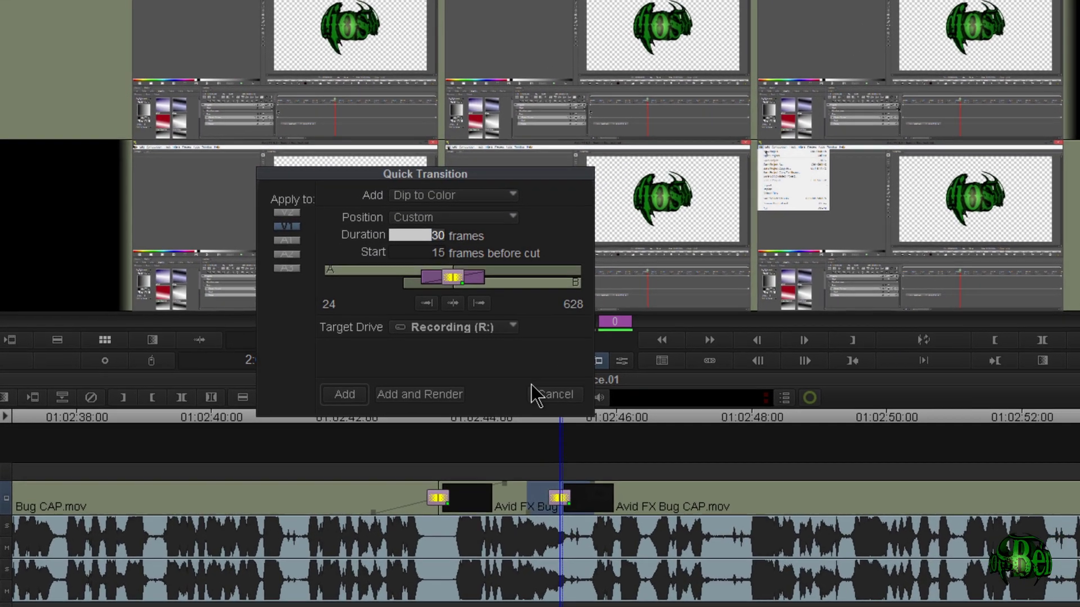
pyautogui.click(477, 416)
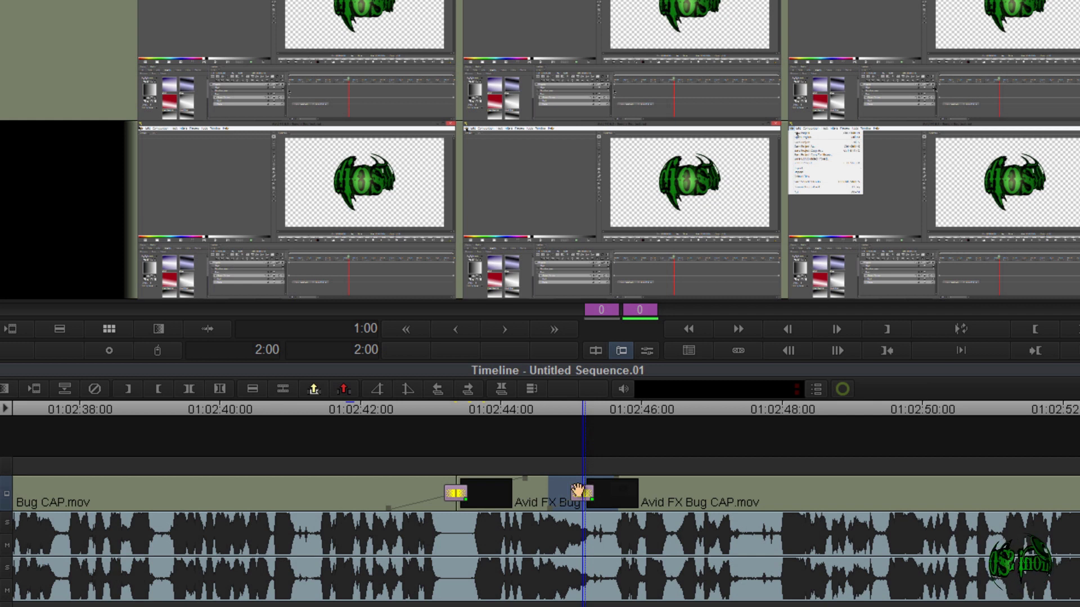
# - Set the background color of the Dip to Color at 01:02:45:05 to pink with hue 330, saturation 255 and value 255
pyautogui.click(647, 351)
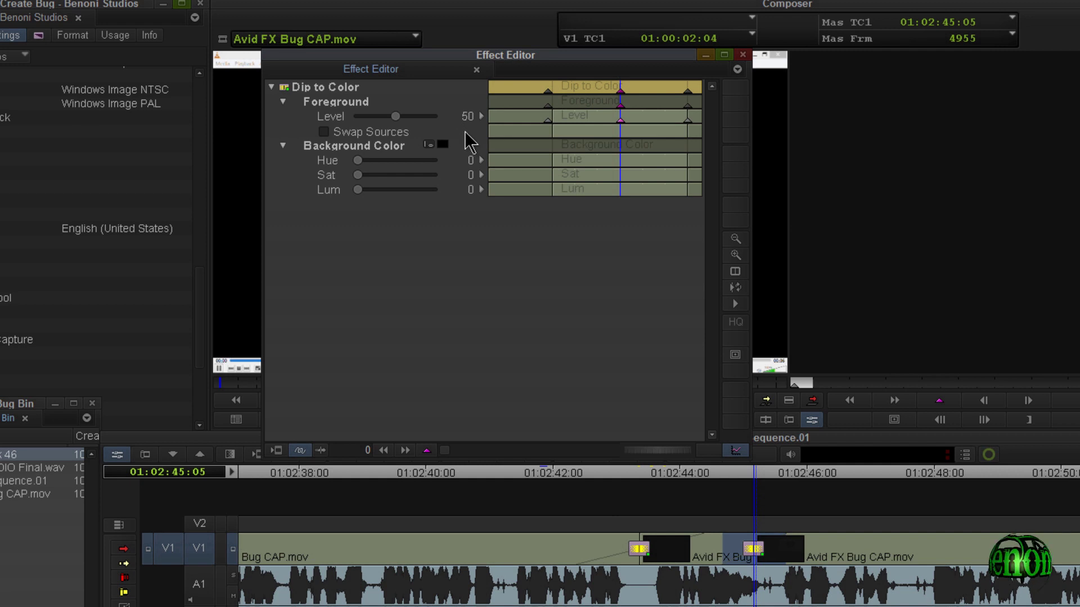
pyautogui.click(443, 144)
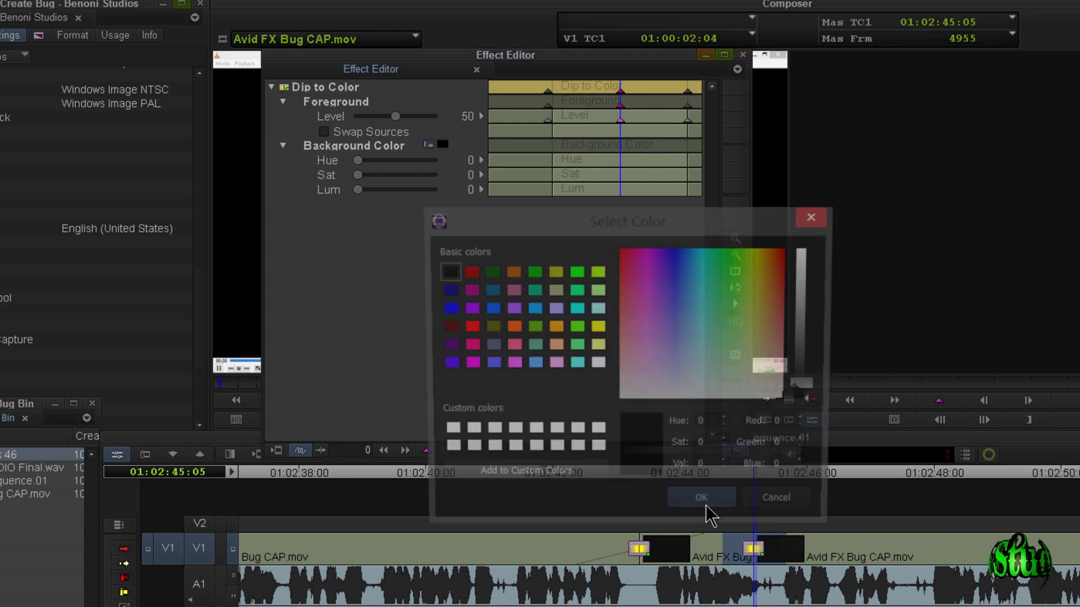
pyautogui.click(468, 345)
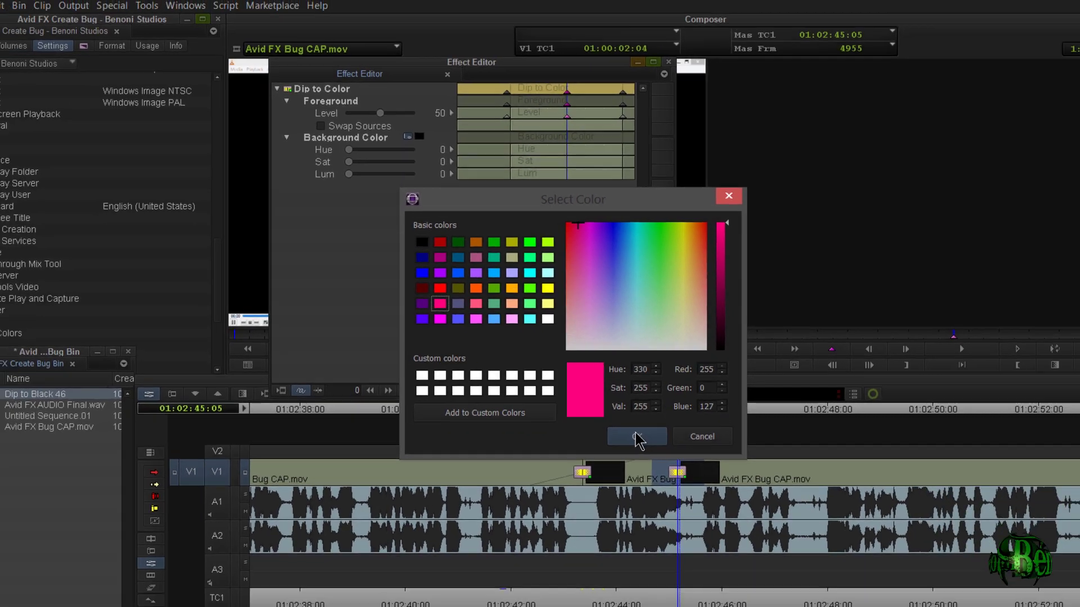
pyautogui.click(636, 436)
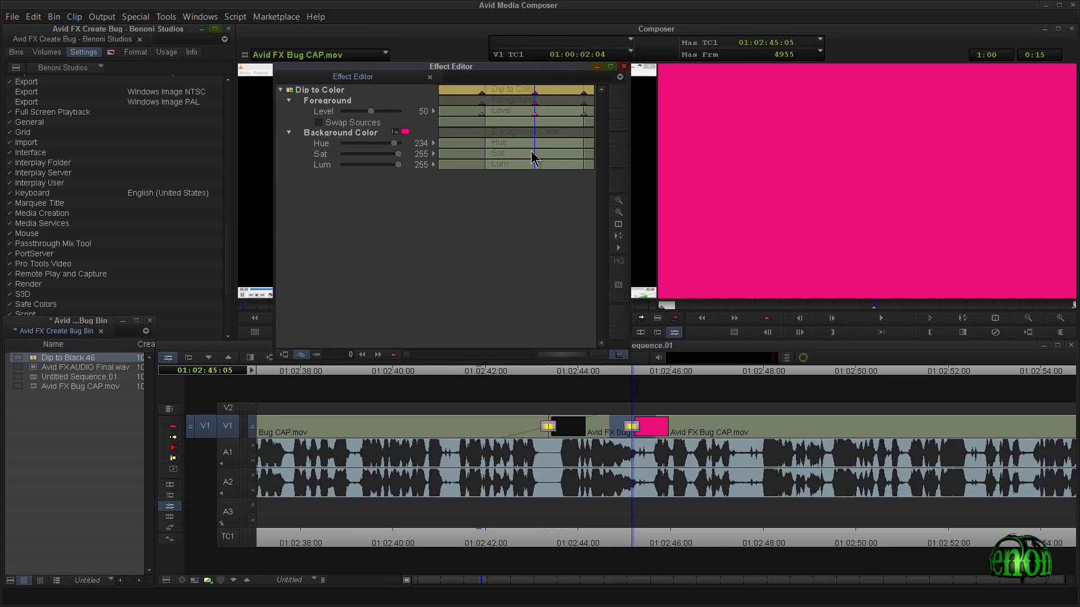
# - Play the sequence through the black and pink Dip to Color transitions
pyautogui.click(614, 375)
pyautogui.press('space')
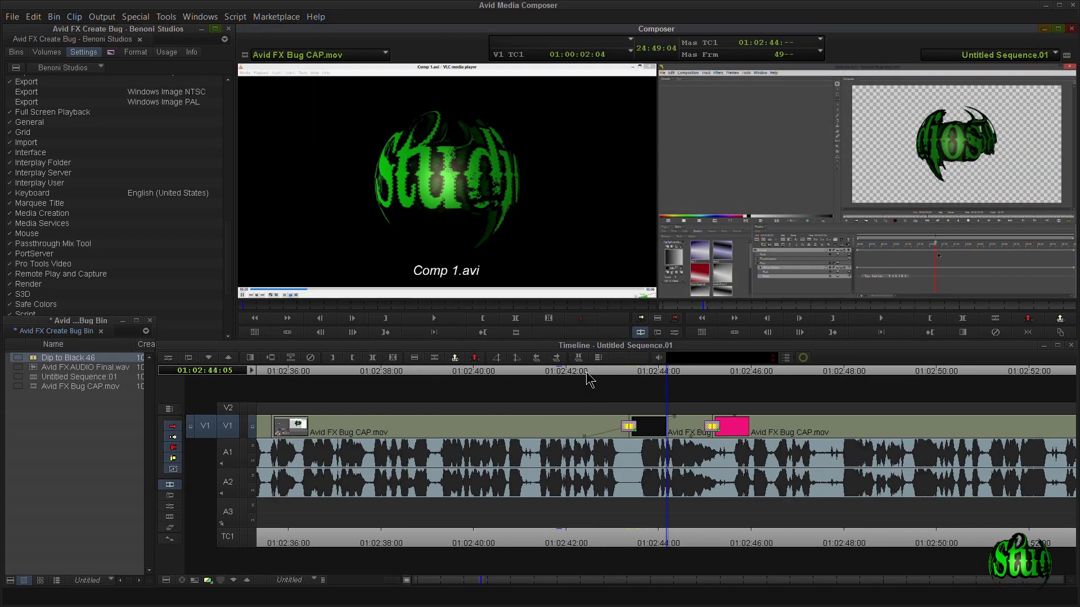
pyautogui.press('space')
# - Reopen the Dip to Color at 01:02:45:05 in the Effect Editor and set its background color to black
pyautogui.press('u')
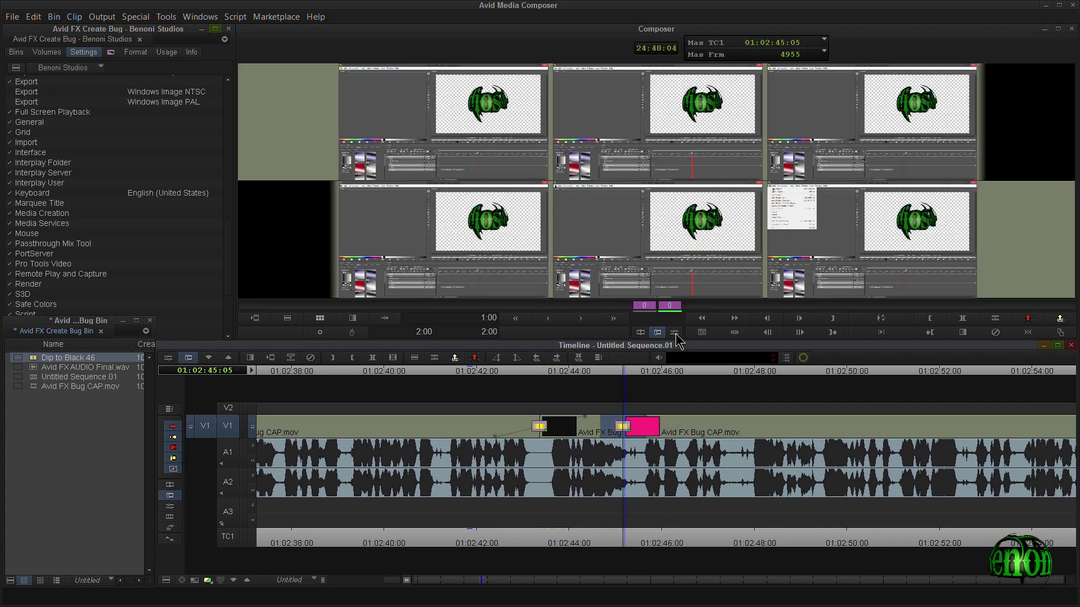
pyautogui.click(675, 335)
pyautogui.click(404, 131)
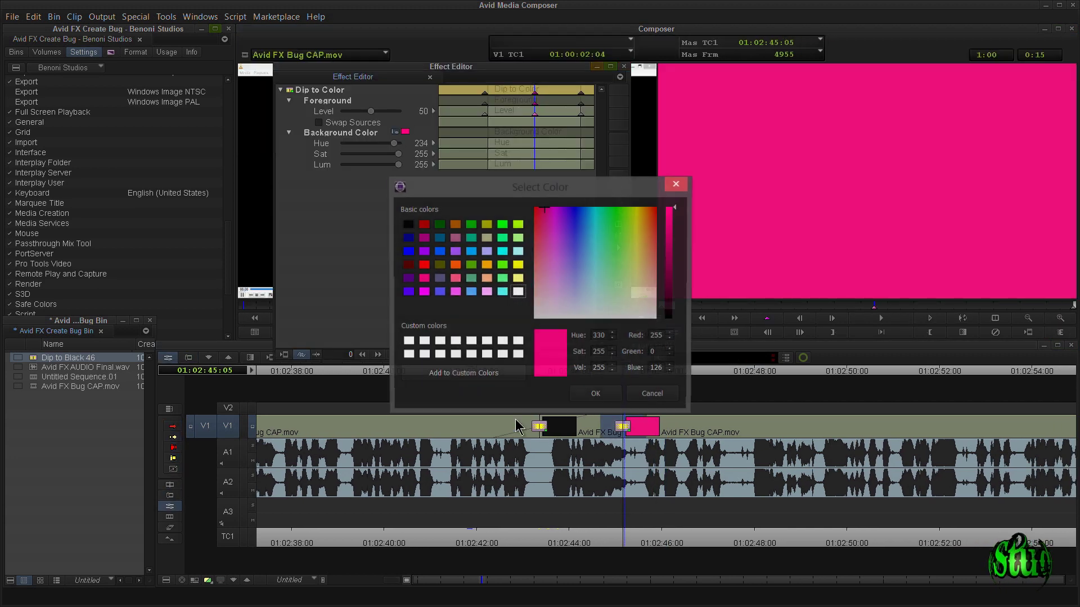
pyautogui.click(408, 225)
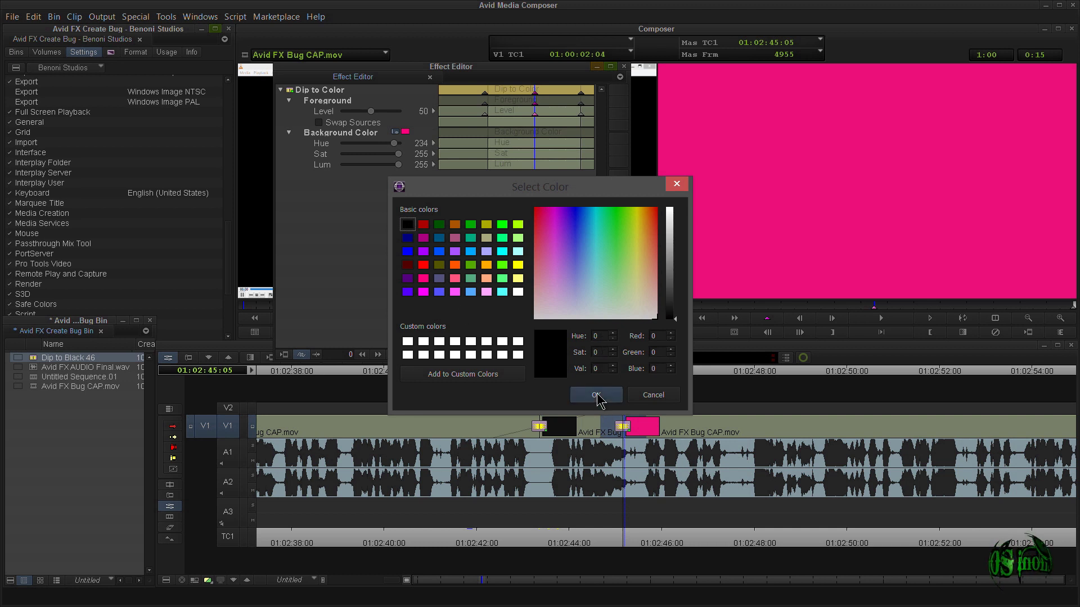
pyautogui.click(596, 395)
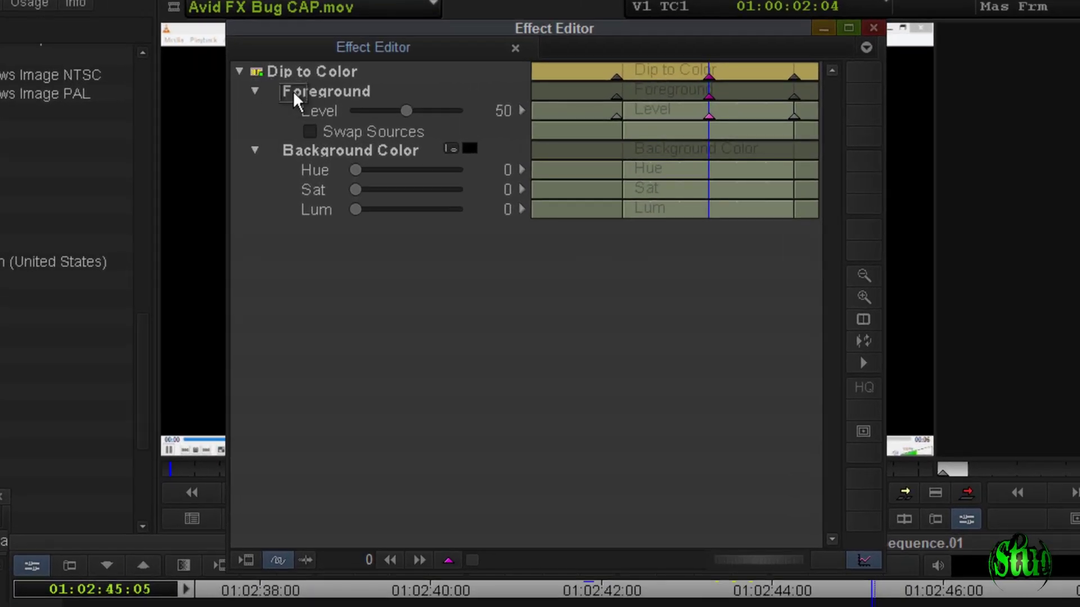
# - Save the Dip to Color effect at 01:02:45:05 to the Avid FX Create Bug Bin and name it Dip to BLACK 30
pyautogui.moveTo(286, 86); pyautogui.dragTo(0, 606)
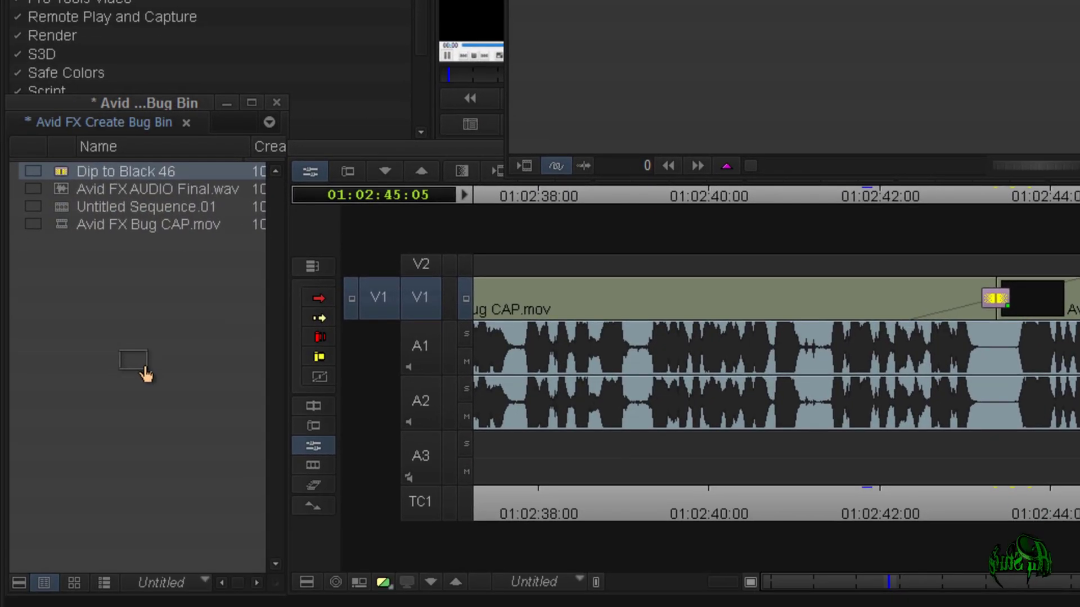
pyautogui.moveTo(145, 374); pyautogui.dragTo(137, 373)
pyautogui.click(143, 172)
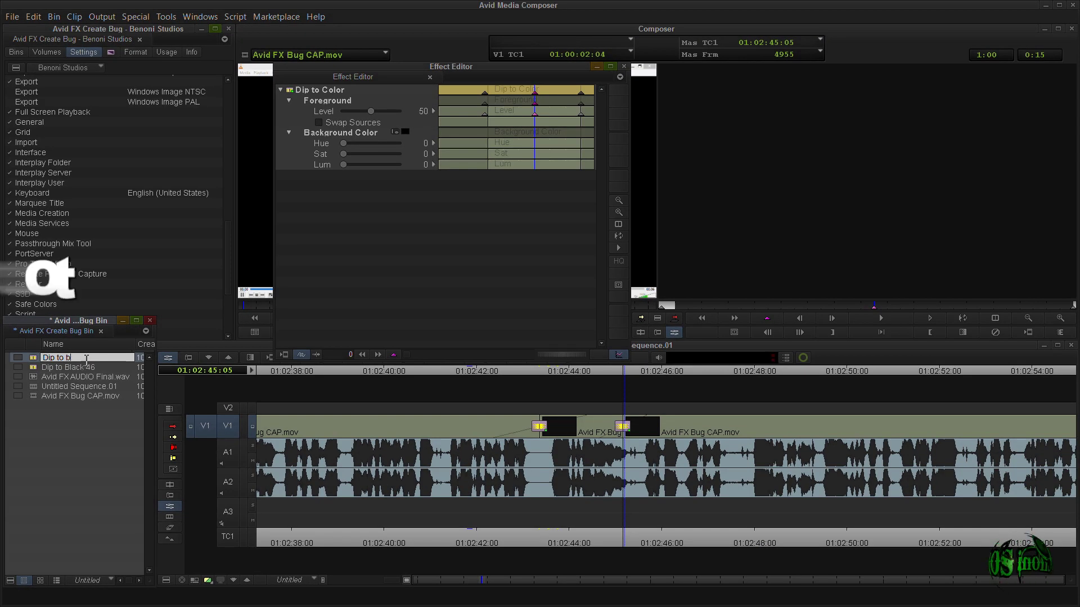
pyautogui.write('bLACK 30')
pyautogui.press('Left')
pyautogui.press('Left')
pyautogui.press('Left')
pyautogui.press('Left')
pyautogui.press('Left')
pyautogui.press('Left')
pyautogui.press('Left')
pyautogui.press('BackSpace')
pyautogui.write('B')
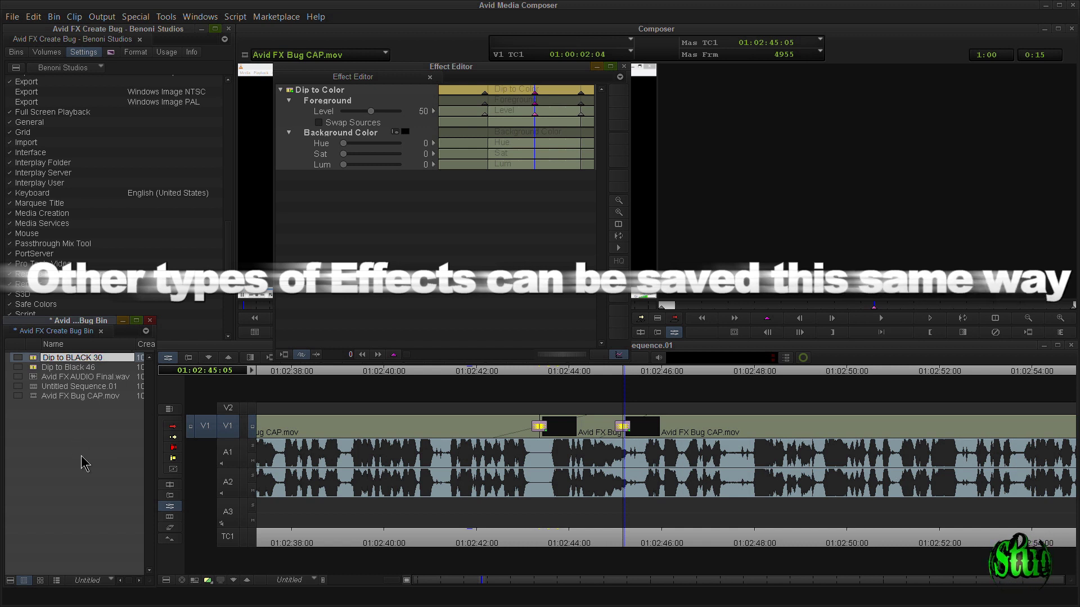
pyautogui.click(86, 461)
# - Save the Dip to Color effect at 01:02:43:11 to the bin under the name Dip to BLACK 60
pyautogui.click(539, 426)
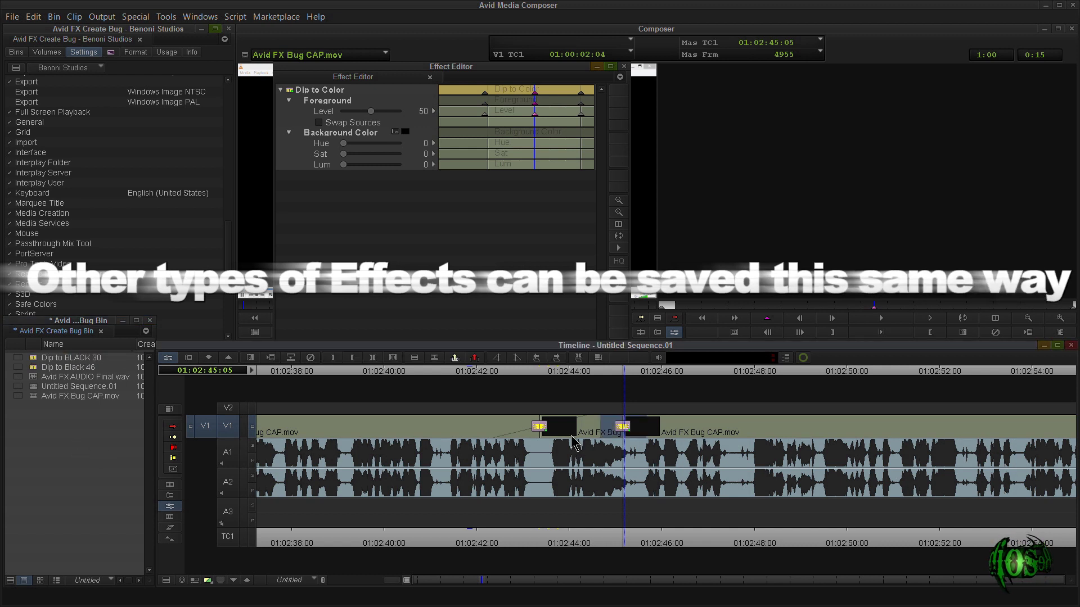
pyautogui.click(540, 427)
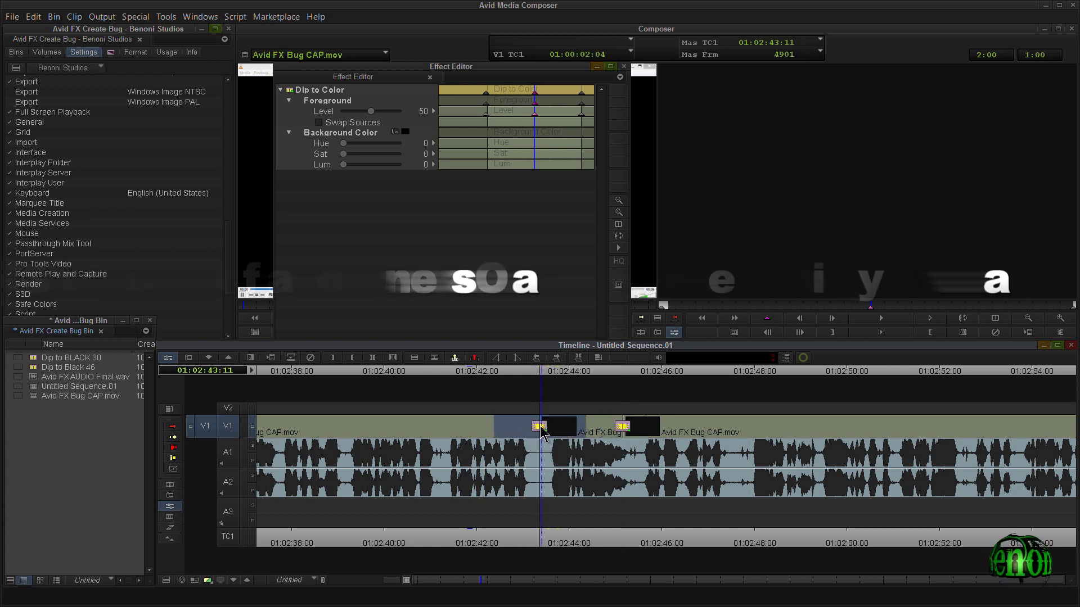
pyautogui.moveTo(290, 90); pyautogui.dragTo(88, 442)
pyautogui.click(73, 358)
pyautogui.click(91, 358)
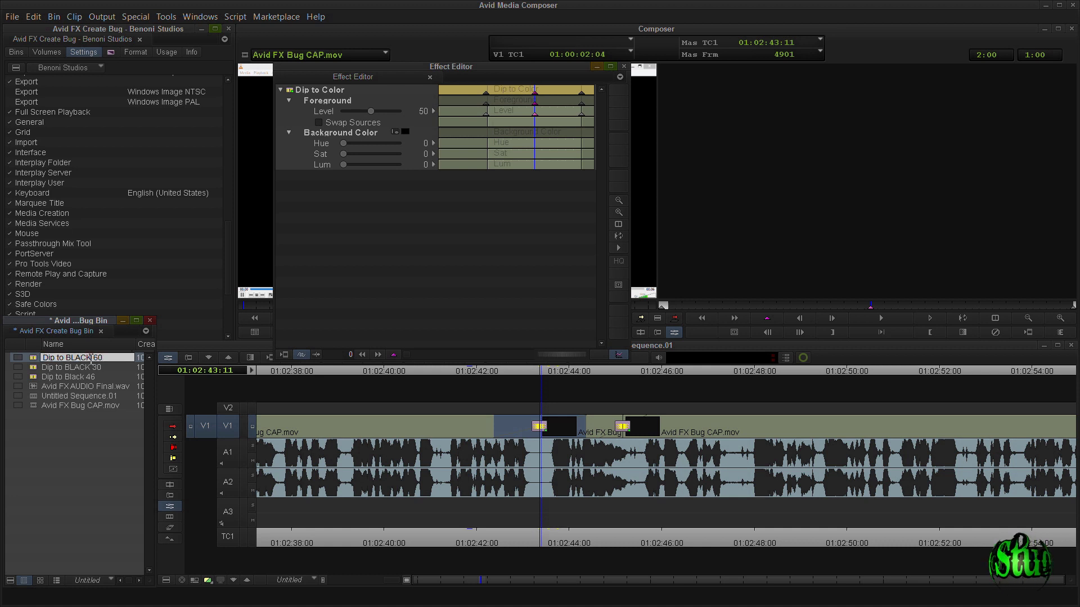
pyautogui.press('Return')
# - Leave effect mode, add an edit to the V1 clip at 01:02:49:12, and check the quick transition settings for that cut
pyautogui.click(170, 485)
pyautogui.click(833, 388)
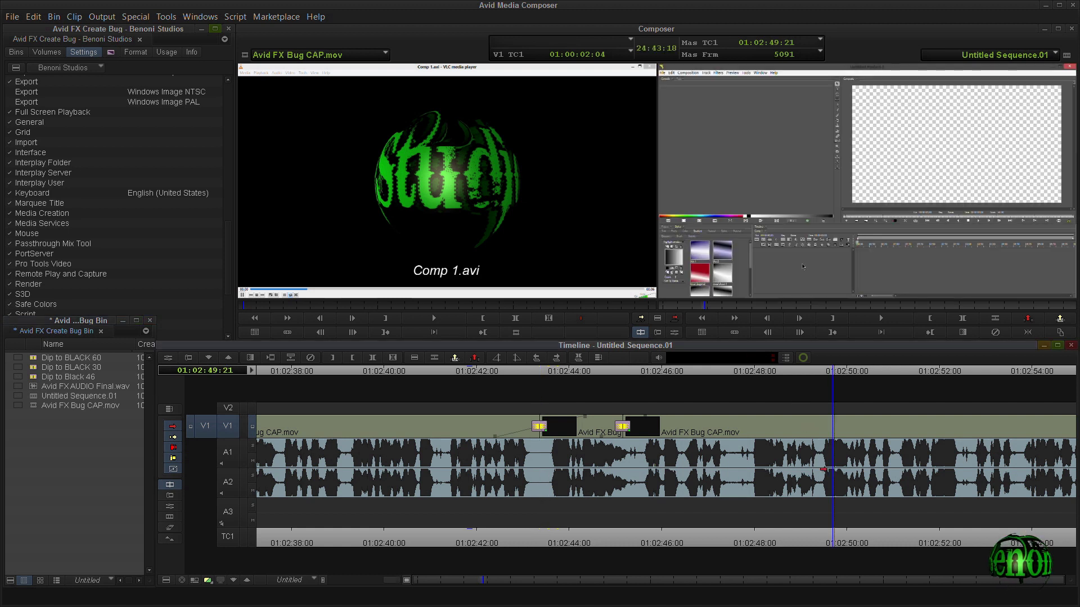
pyautogui.moveTo(838, 377); pyautogui.dragTo(824, 394)
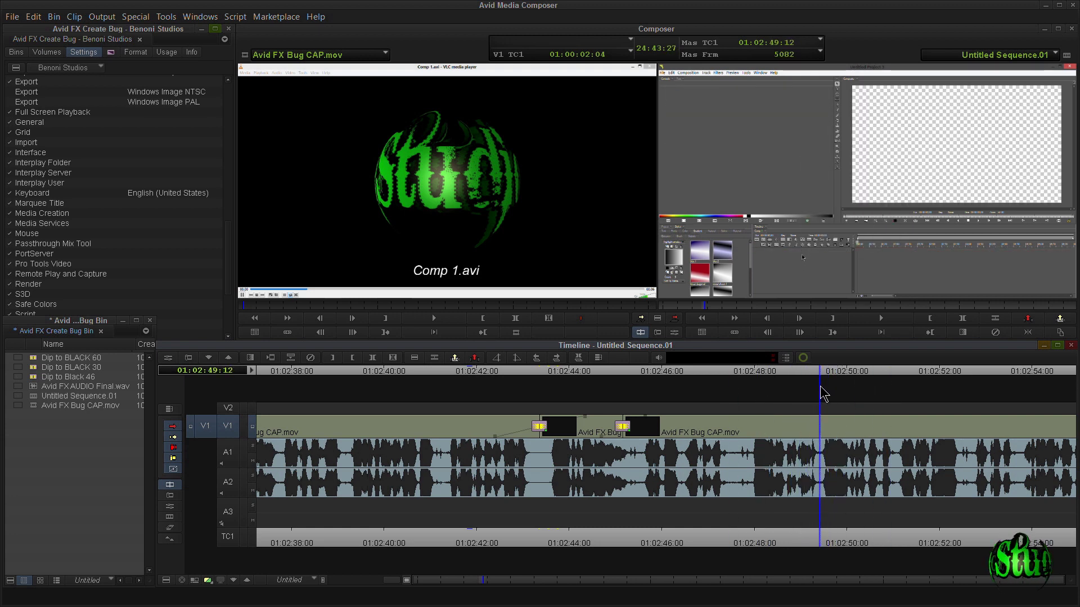
pyautogui.press('h')
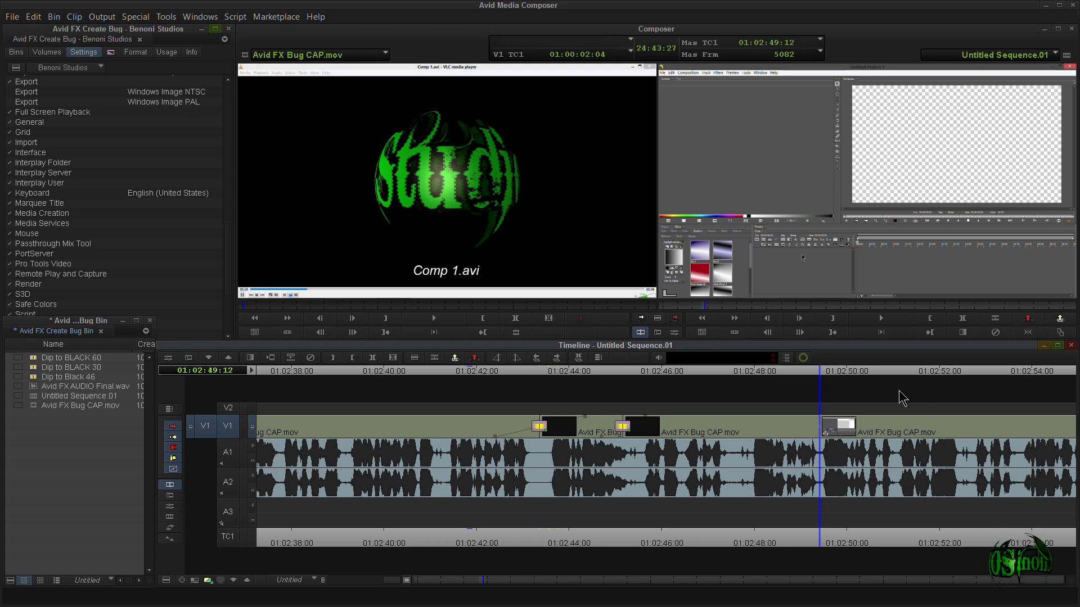
pyautogui.press('\\')
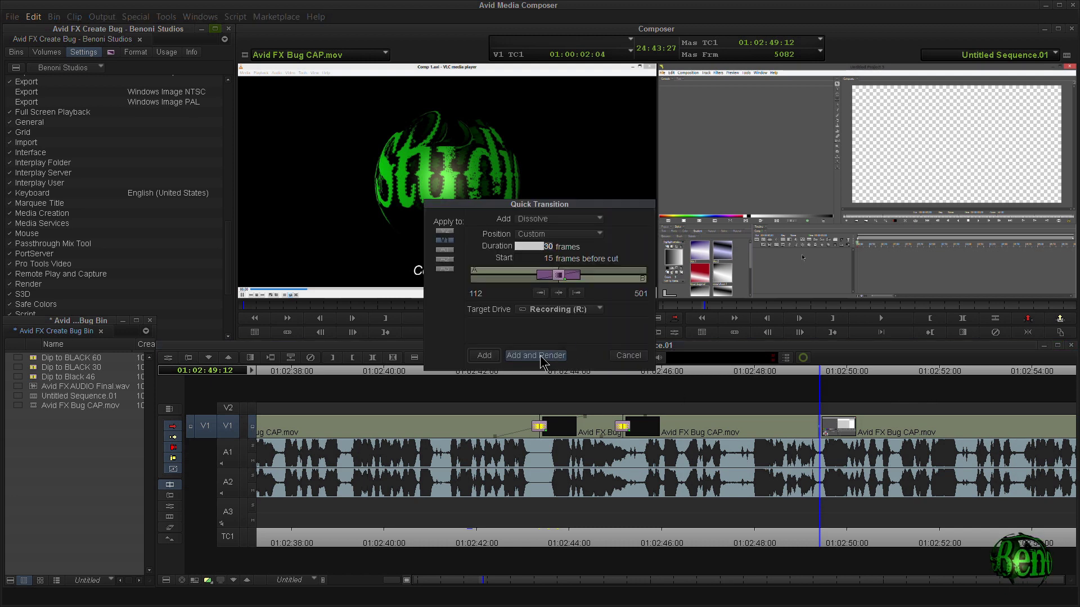
pyautogui.click(541, 356)
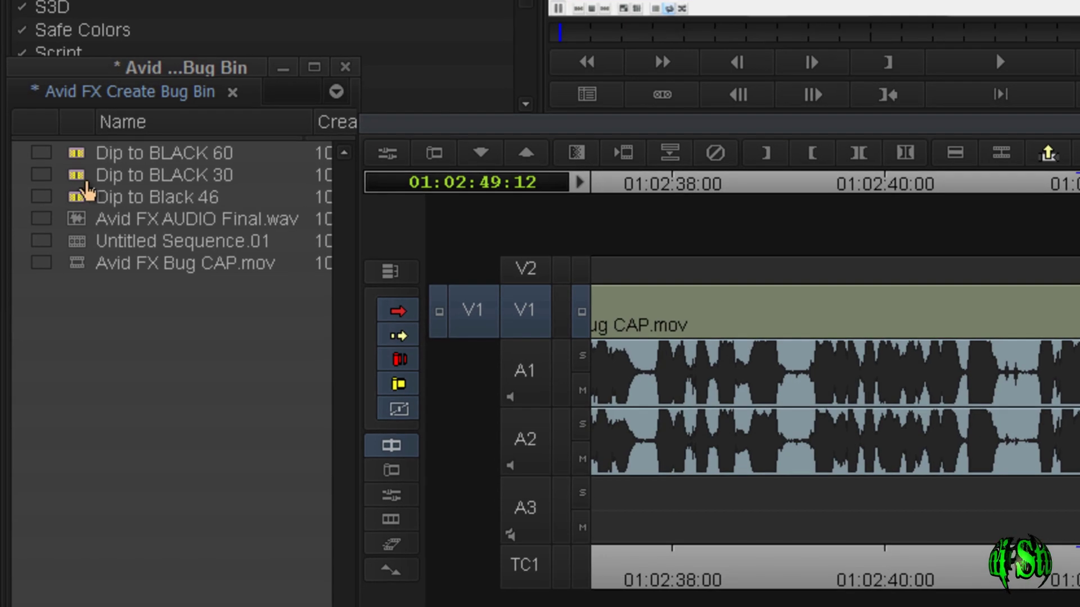
# - Apply the saved Dip to BLACK 30 effect to the V1 cut at 01:02:49:12 and play through the transition
pyautogui.moveTo(87, 191); pyautogui.dragTo(1079, 322)
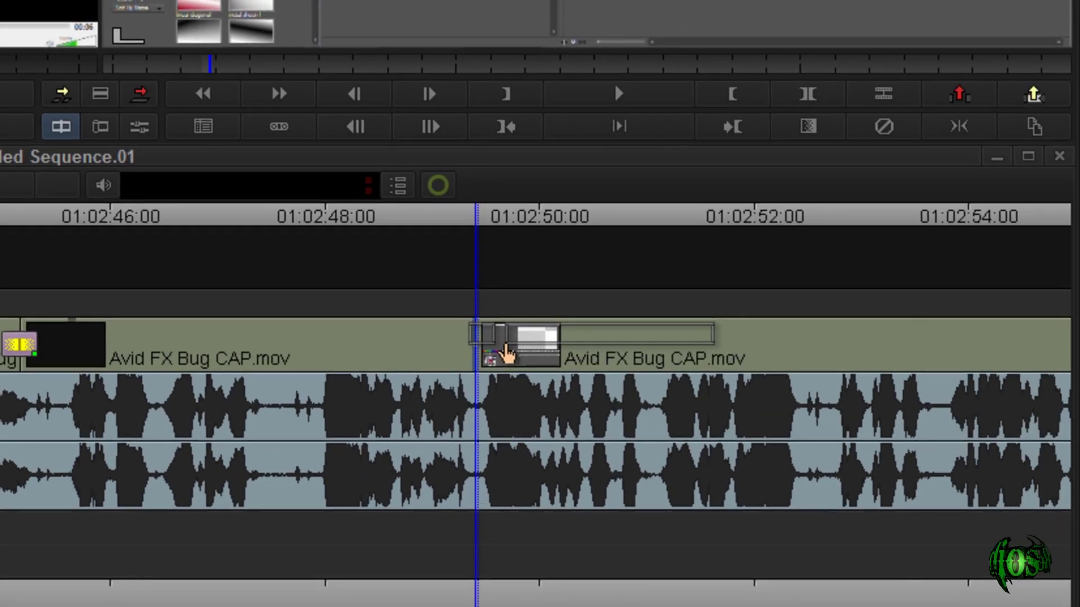
pyautogui.moveTo(506, 354); pyautogui.dragTo(506, 355)
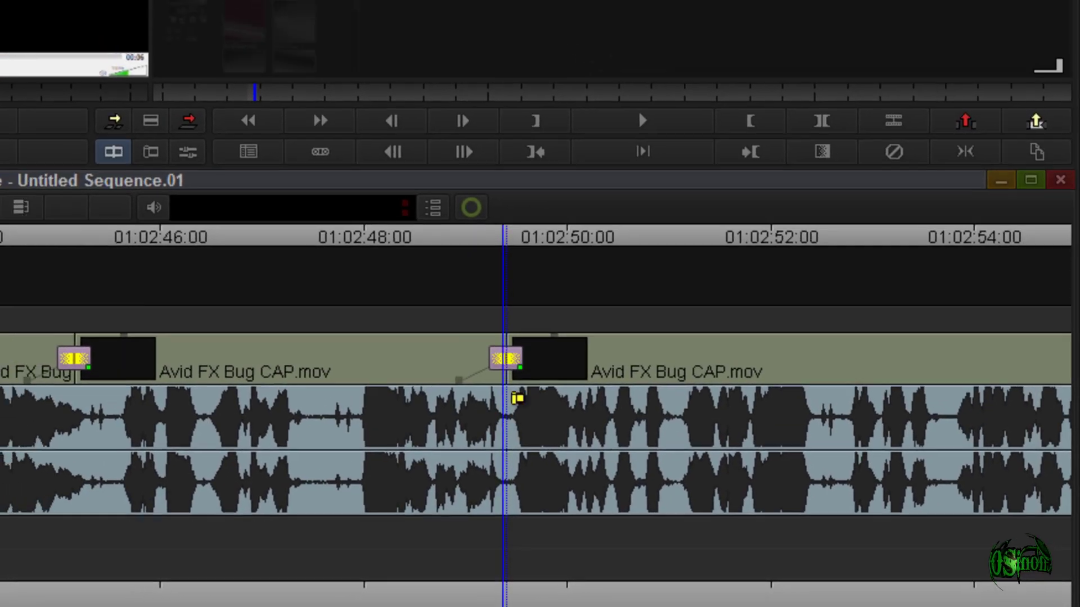
pyautogui.press('space')
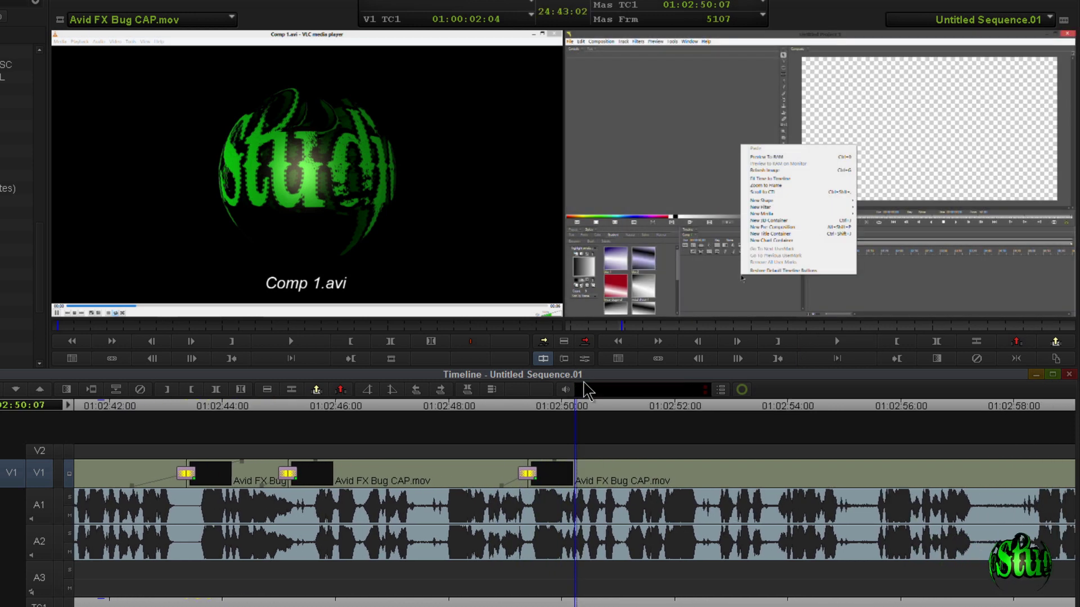
pyautogui.click(534, 411)
pyautogui.moveTo(533, 411); pyautogui.dragTo(518, 411)
pyautogui.press('space')
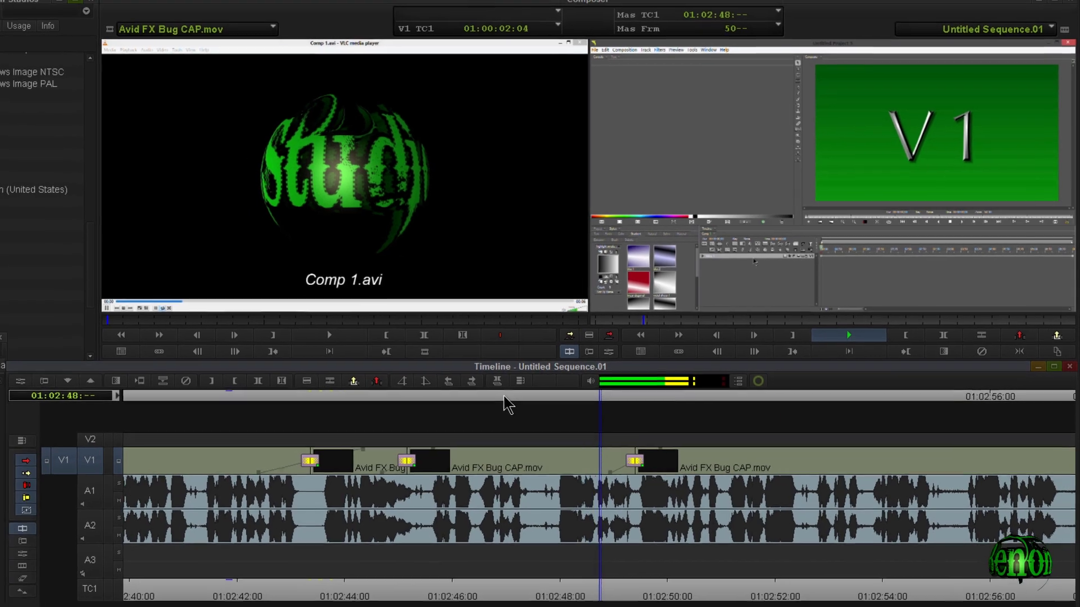